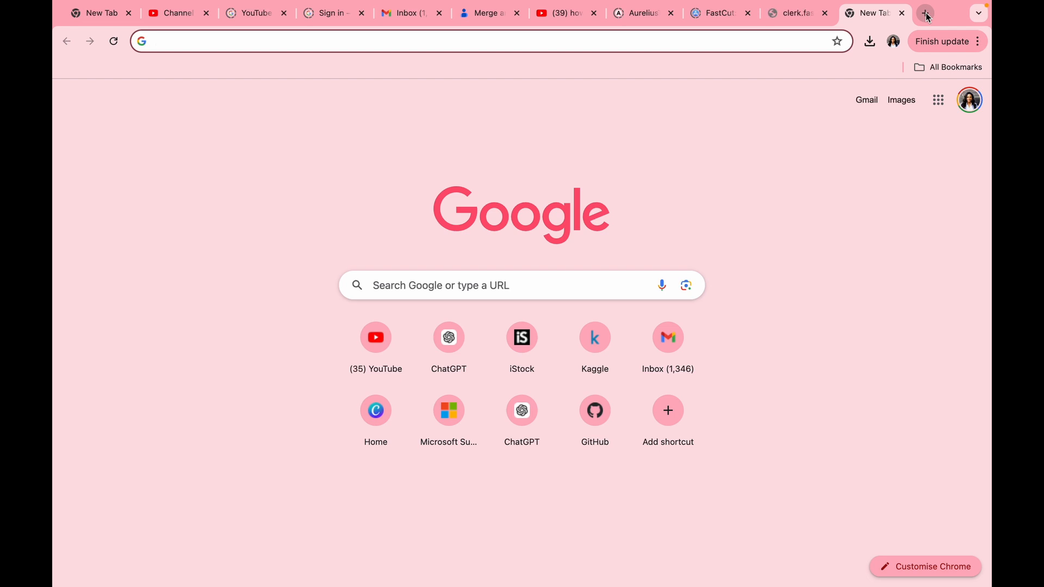
- Go to kaggle.com and open its Datasets section
{"action": "left_click", "coordinate": [714, 45]}
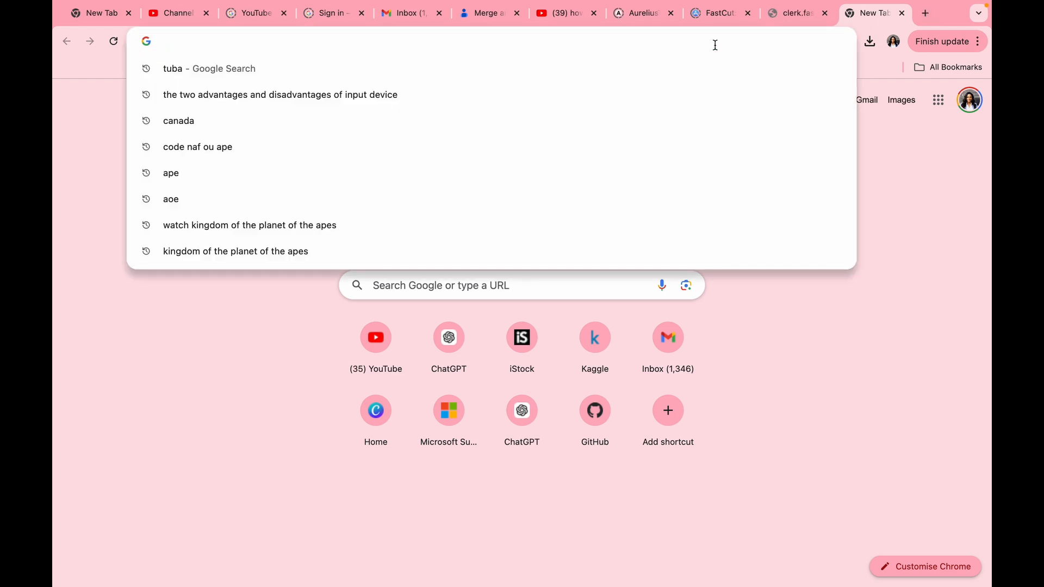
{"action": "type", "text": "kagg"}
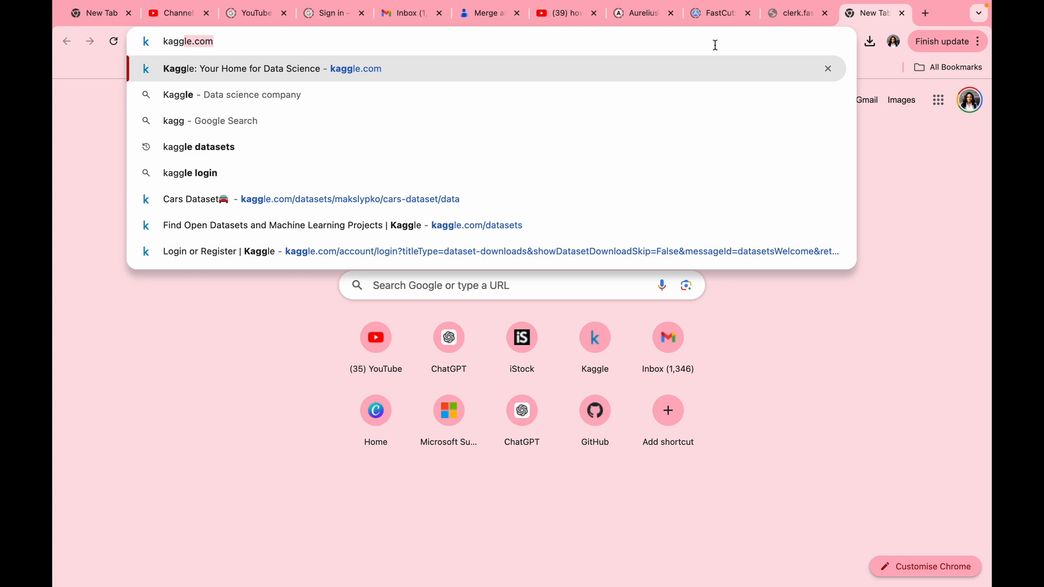
{"action": "key", "text": "Tab"}
{"action": "key", "text": "Return"}
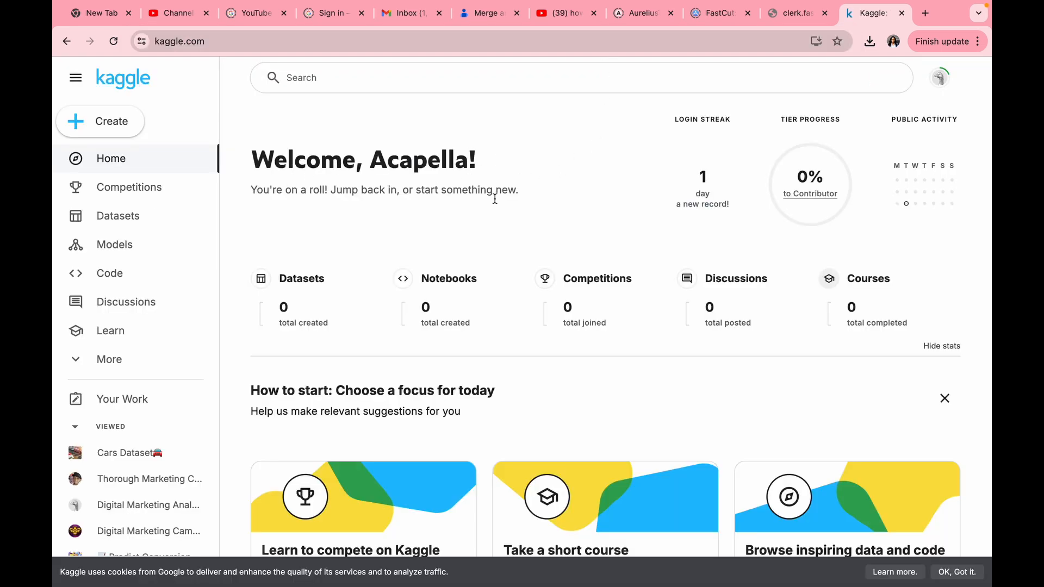
{"action": "scroll", "coordinate": [491, 212], "scroll_direction": "down", "scroll_amount": 2}
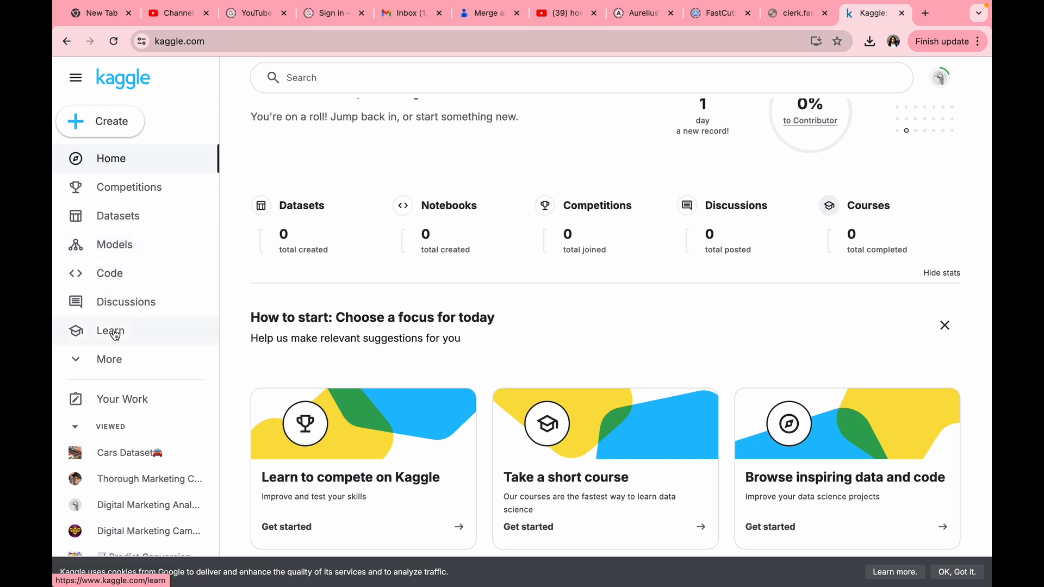
{"action": "left_click", "coordinate": [131, 222]}
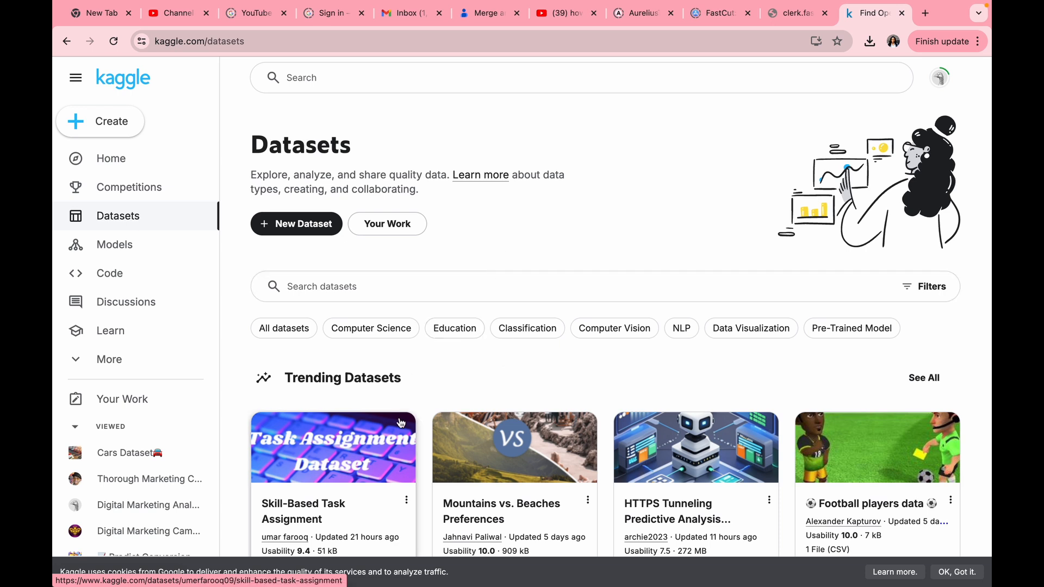
- Look through the featured dataset groups and show the full list of Trending Datasets
{"action": "scroll", "coordinate": [416, 380], "scroll_direction": "down", "scroll_amount": 3}
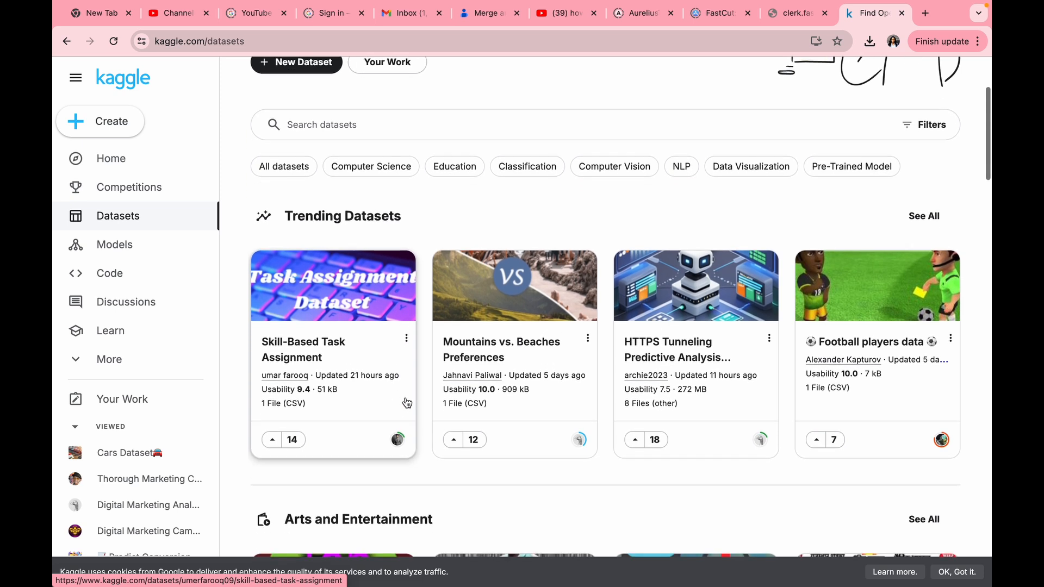
{"action": "scroll", "coordinate": [407, 402], "scroll_direction": "down", "scroll_amount": 1}
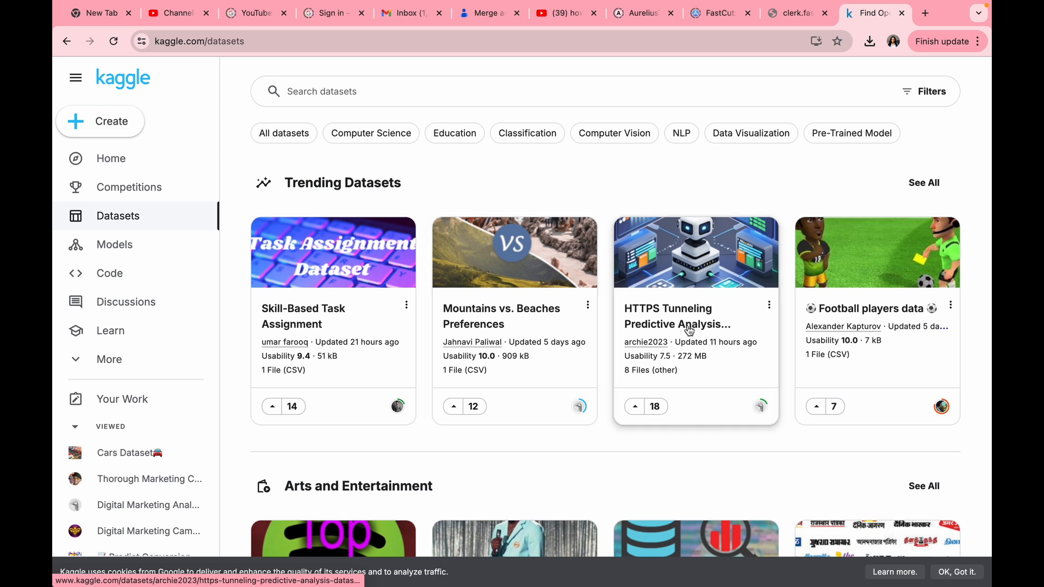
{"action": "scroll", "coordinate": [807, 265], "scroll_direction": "down", "scroll_amount": 3}
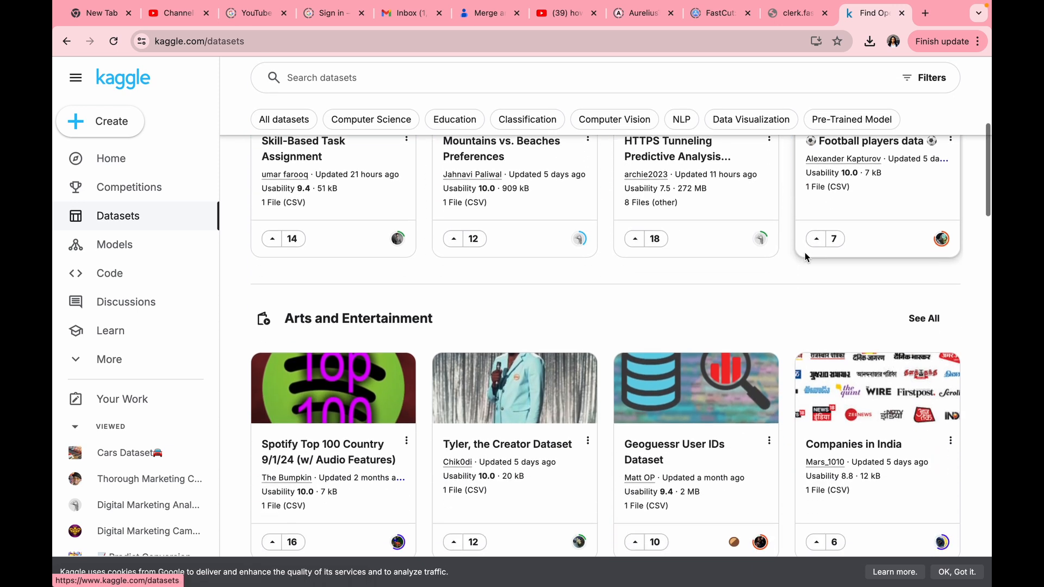
{"action": "scroll", "coordinate": [807, 257], "scroll_direction": "up", "scroll_amount": 1}
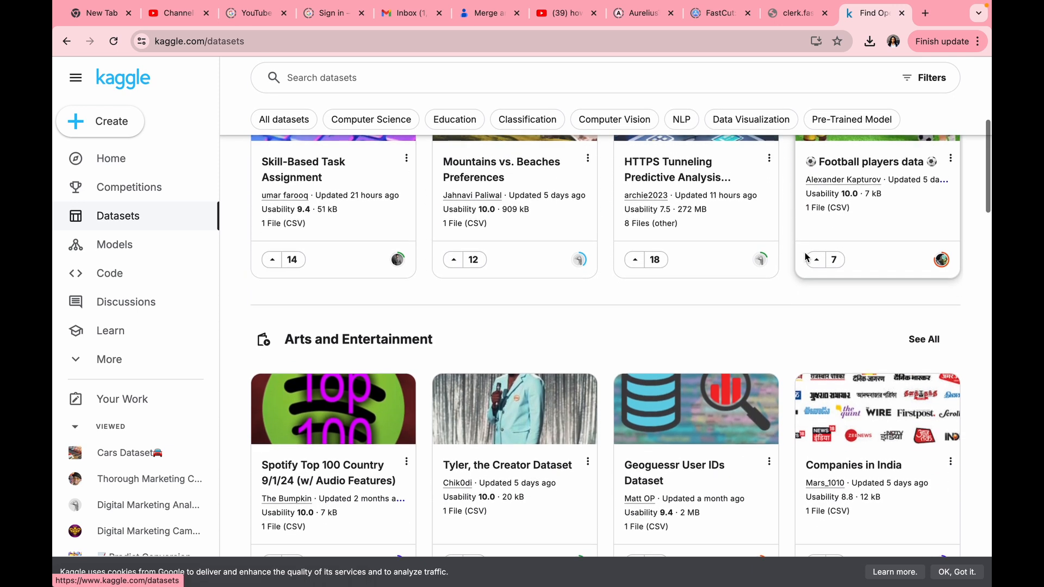
{"action": "scroll", "coordinate": [807, 257], "scroll_direction": "down", "scroll_amount": 1}
{"action": "scroll", "coordinate": [806, 256], "scroll_direction": "down", "scroll_amount": 3}
{"action": "scroll", "coordinate": [806, 257], "scroll_direction": "up", "scroll_amount": 5}
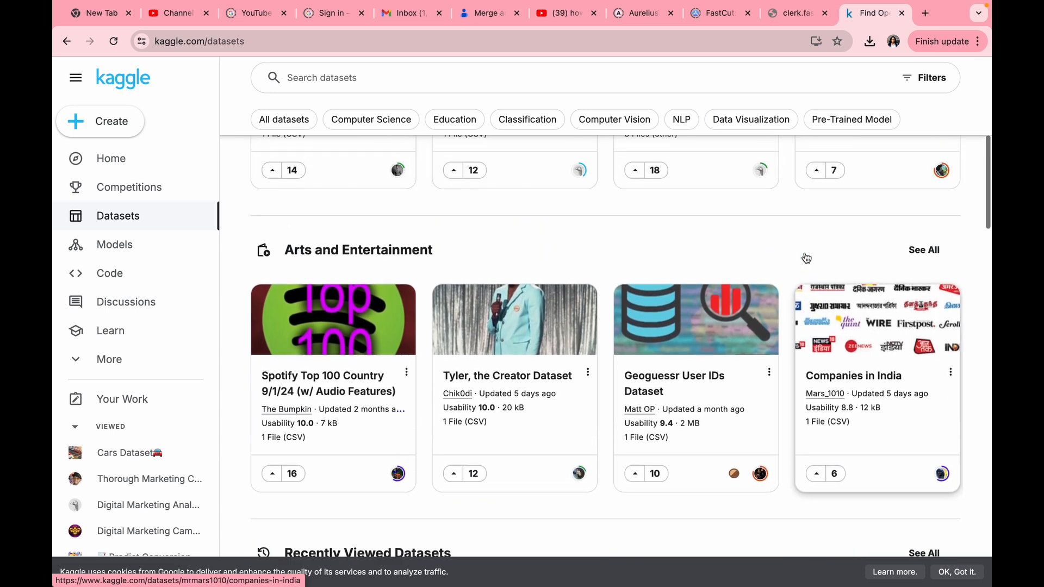
{"action": "scroll", "coordinate": [805, 253], "scroll_direction": "up", "scroll_amount": 3}
{"action": "left_click", "coordinate": [924, 258]}
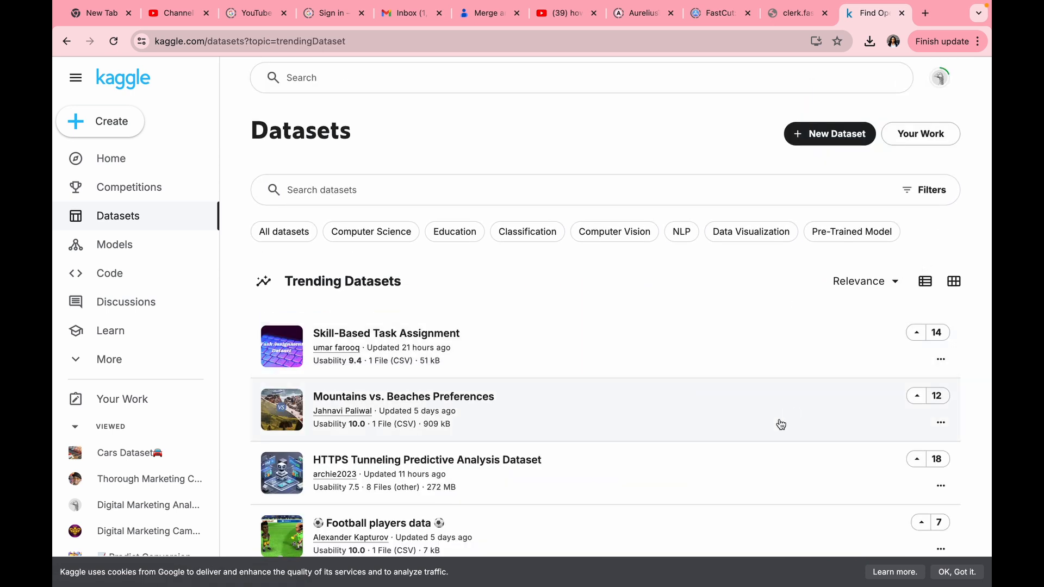
- Find the Cars Dataset in the trending list and open its page
{"action": "scroll", "coordinate": [781, 424], "scroll_direction": "down", "scroll_amount": 8}
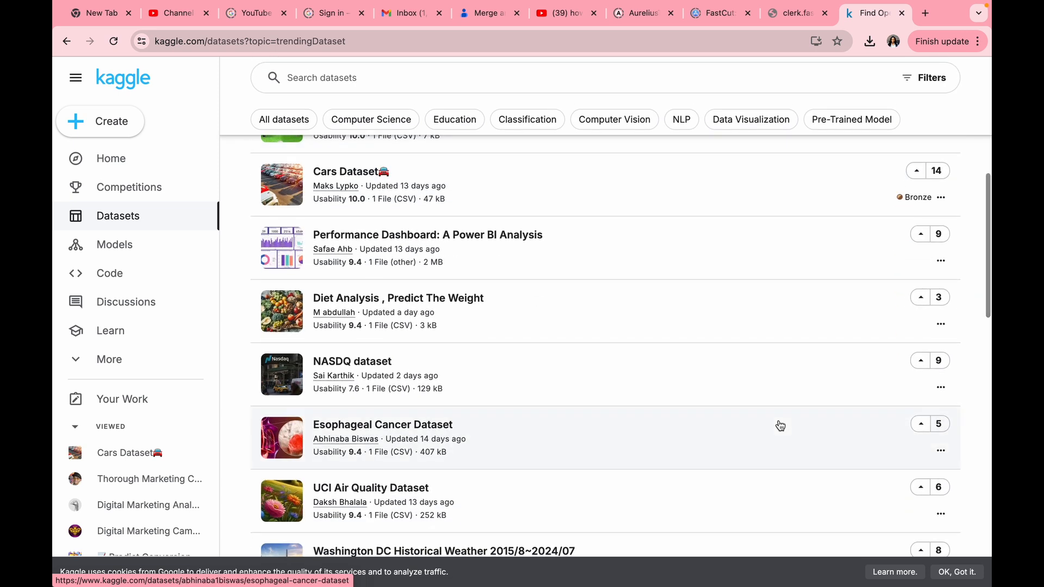
{"action": "scroll", "coordinate": [781, 425], "scroll_direction": "up", "scroll_amount": 2}
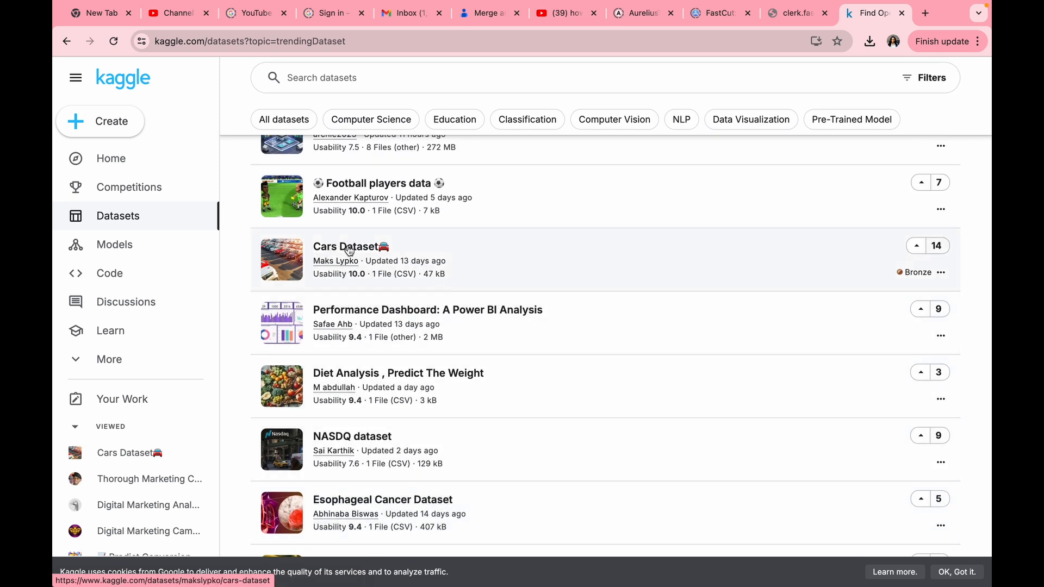
{"action": "left_click", "coordinate": [349, 250]}
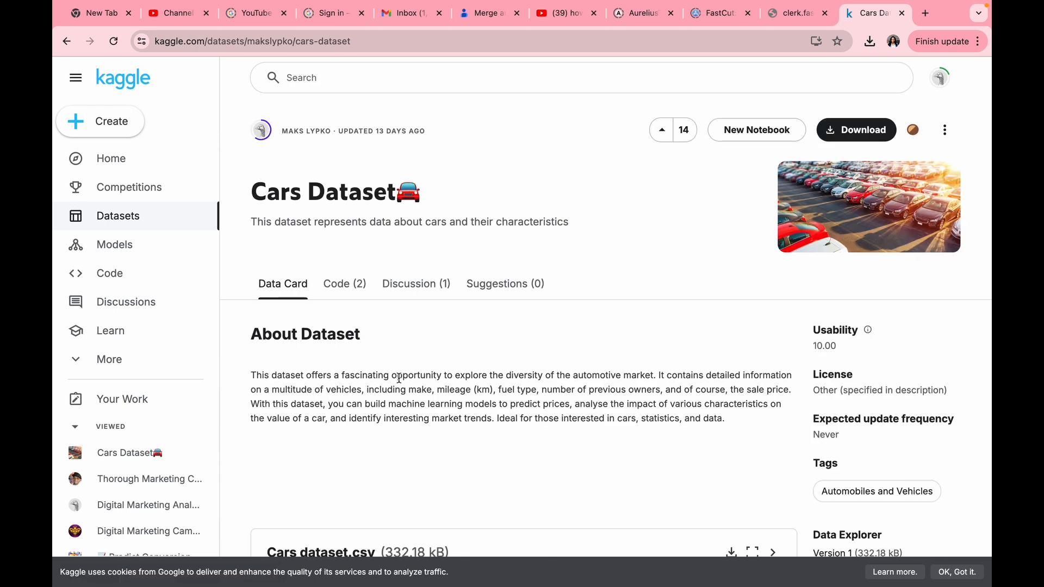
- Examine the Cars Dataset's description, the column explanations of Cars dataset.csv and the preview of its rows
{"action": "scroll", "coordinate": [399, 378], "scroll_direction": "down", "scroll_amount": 2}
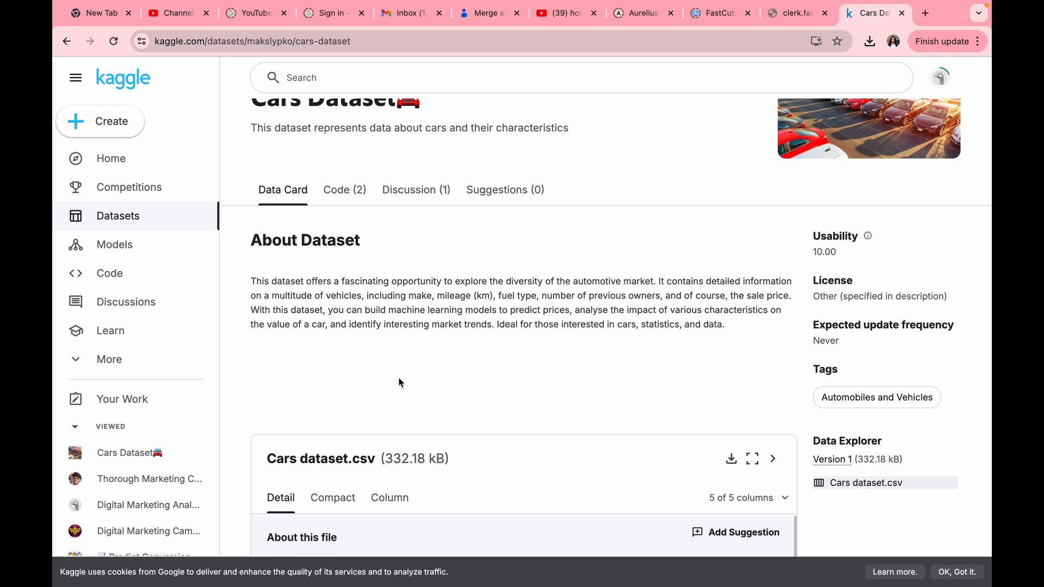
{"action": "scroll", "coordinate": [399, 383], "scroll_direction": "down", "scroll_amount": 1}
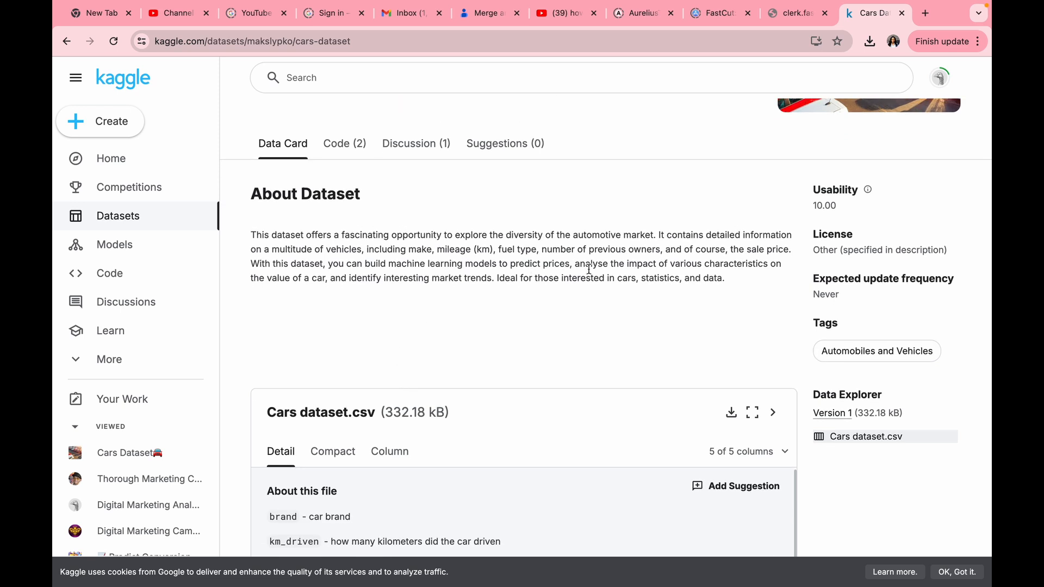
{"action": "scroll", "coordinate": [560, 349], "scroll_direction": "down", "scroll_amount": 5}
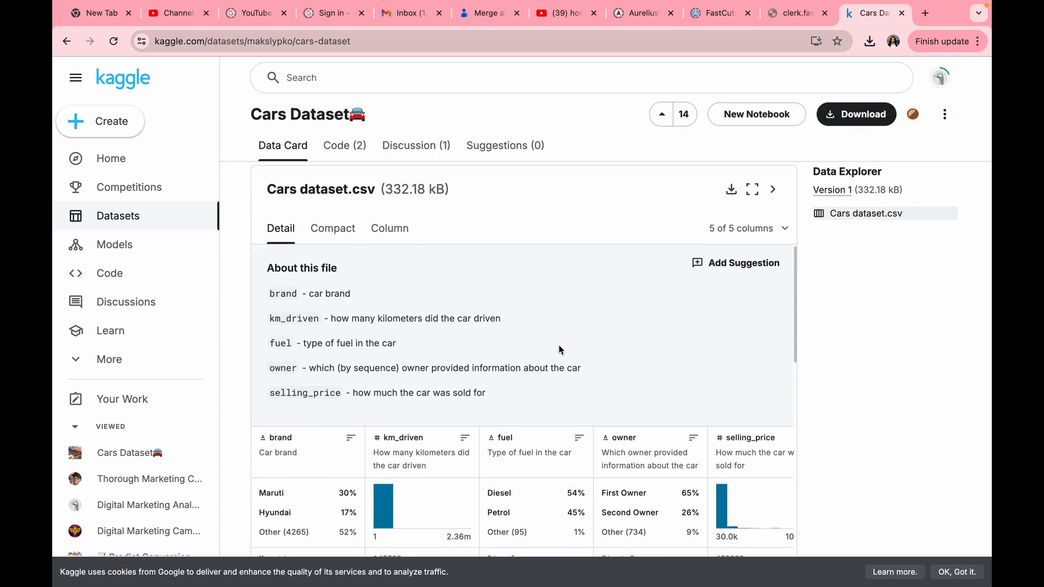
{"action": "scroll", "coordinate": [559, 345], "scroll_direction": "up", "scroll_amount": 1}
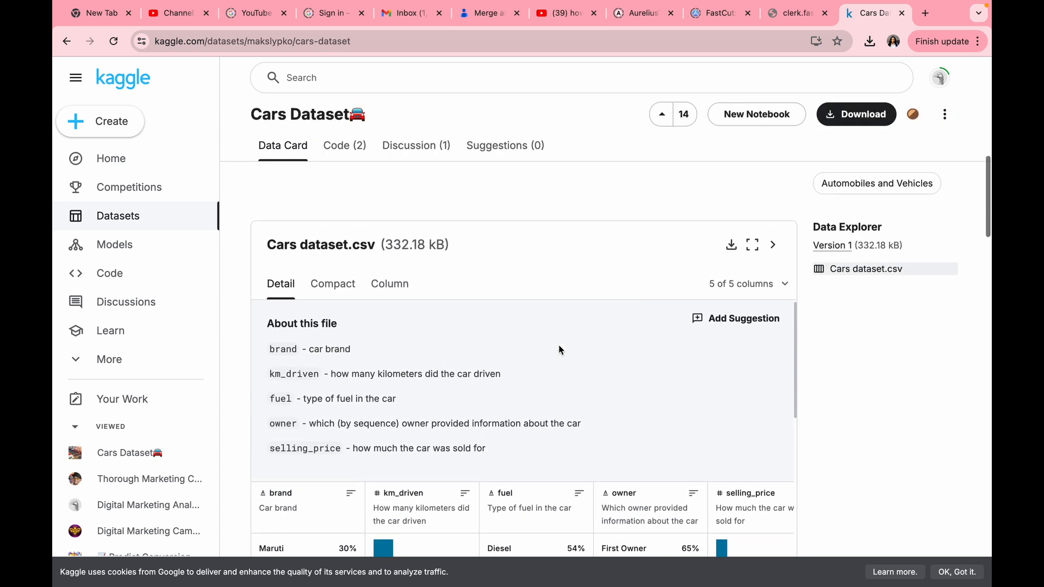
{"action": "scroll", "coordinate": [559, 345], "scroll_direction": "down", "scroll_amount": 1}
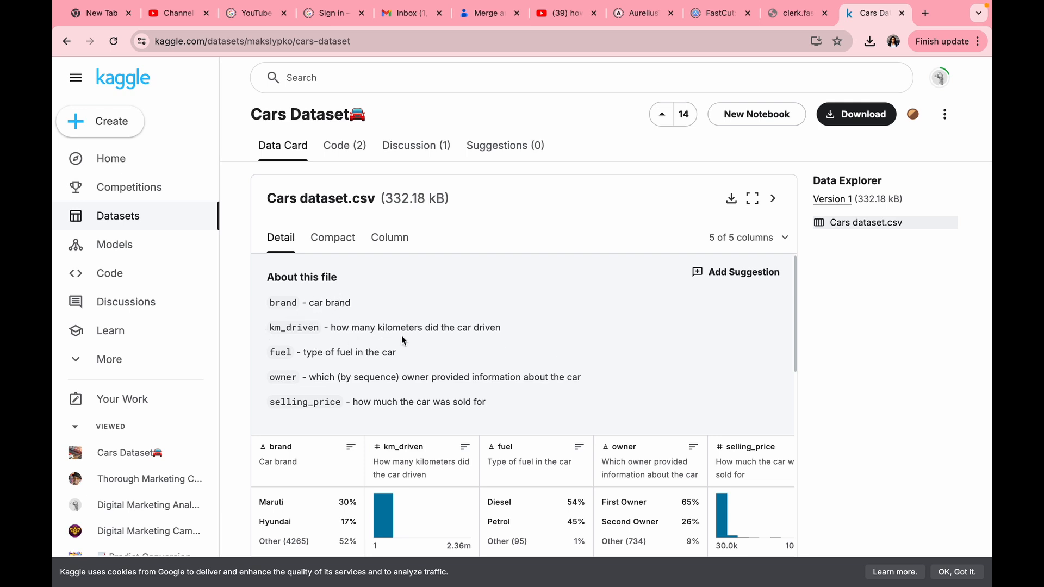
{"action": "scroll", "coordinate": [486, 324], "scroll_direction": "down", "scroll_amount": 2}
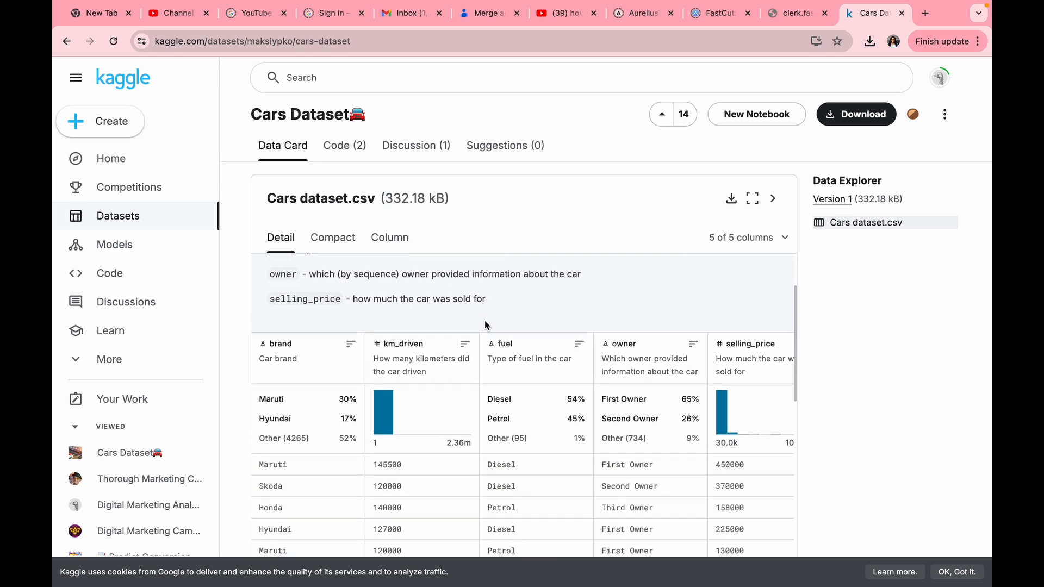
{"action": "scroll", "coordinate": [485, 324], "scroll_direction": "up", "scroll_amount": 1}
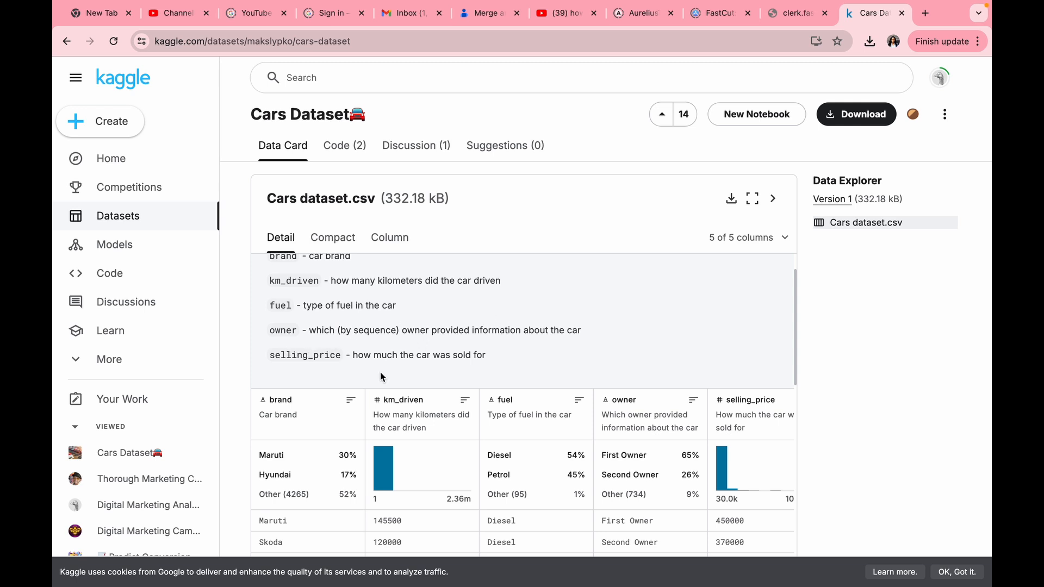
{"action": "scroll", "coordinate": [380, 377], "scroll_direction": "down", "scroll_amount": 3}
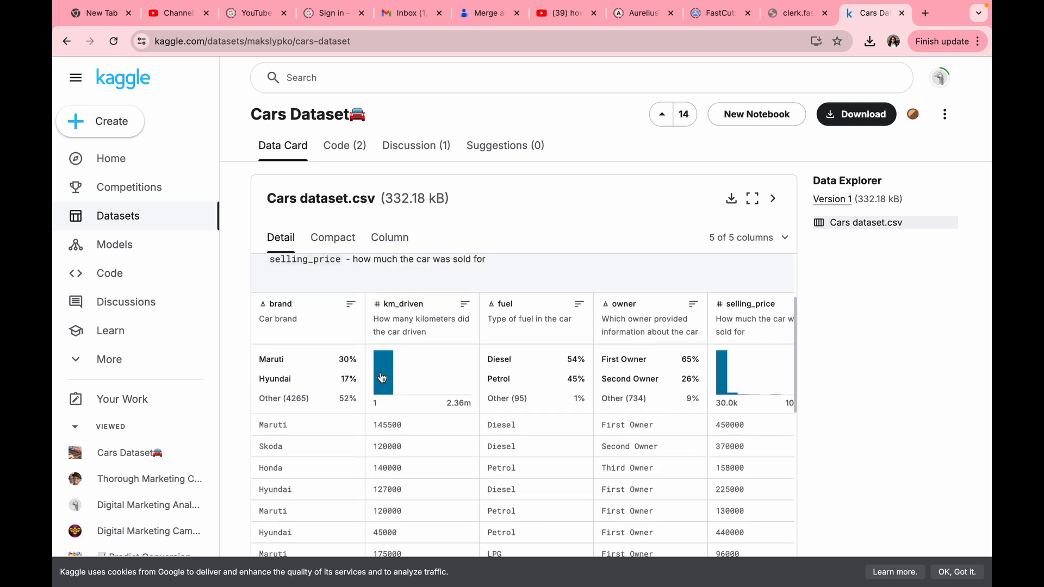
{"action": "scroll", "coordinate": [382, 378], "scroll_direction": "up", "scroll_amount": 1}
{"action": "scroll", "coordinate": [382, 381], "scroll_direction": "down", "scroll_amount": 1}
{"action": "scroll", "coordinate": [381, 386], "scroll_direction": "up", "scroll_amount": 1}
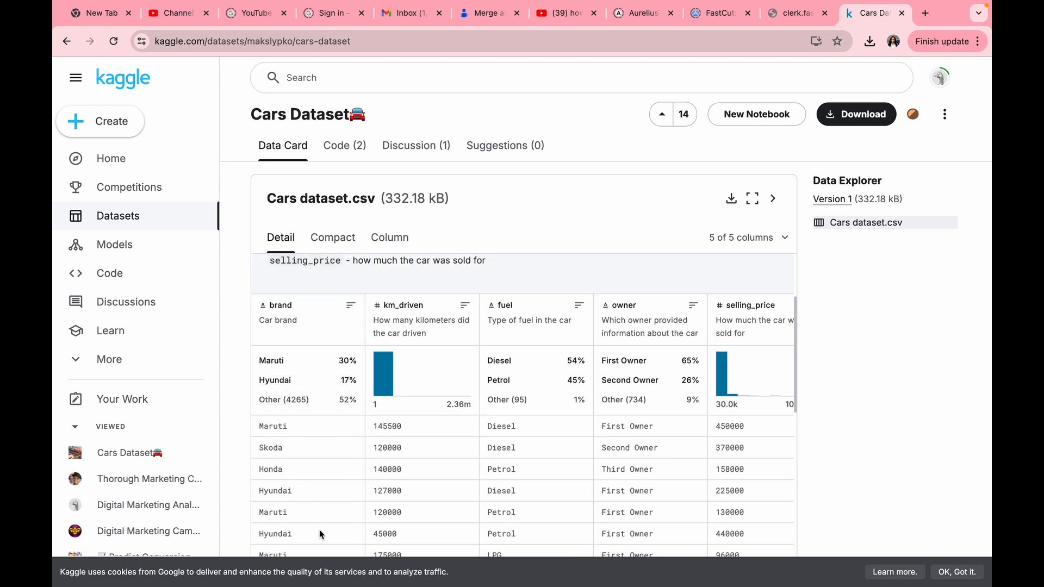
{"action": "scroll", "coordinate": [321, 537], "scroll_direction": "down", "scroll_amount": 3}
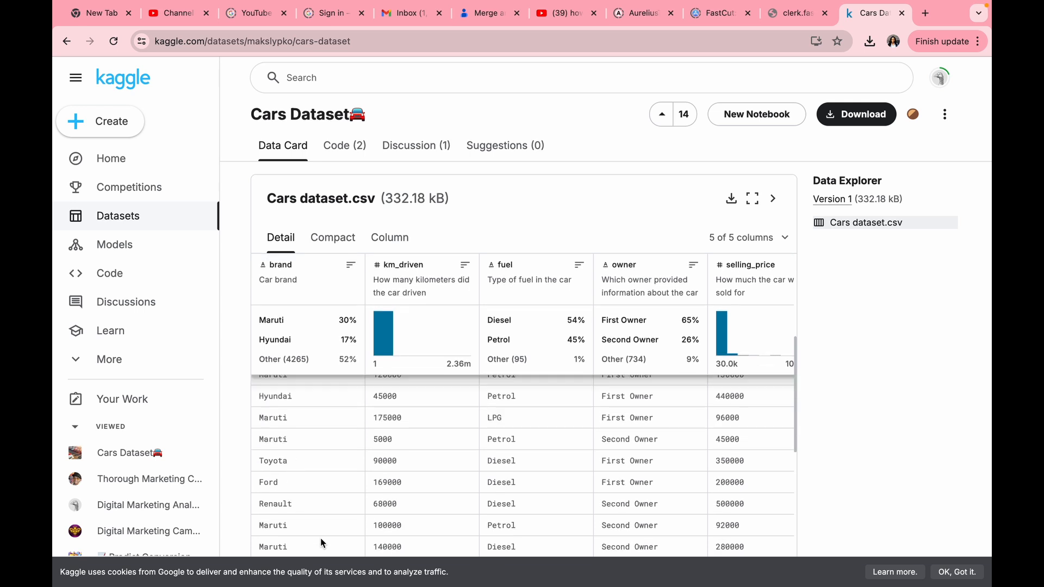
{"action": "scroll", "coordinate": [321, 538], "scroll_direction": "up", "scroll_amount": 3}
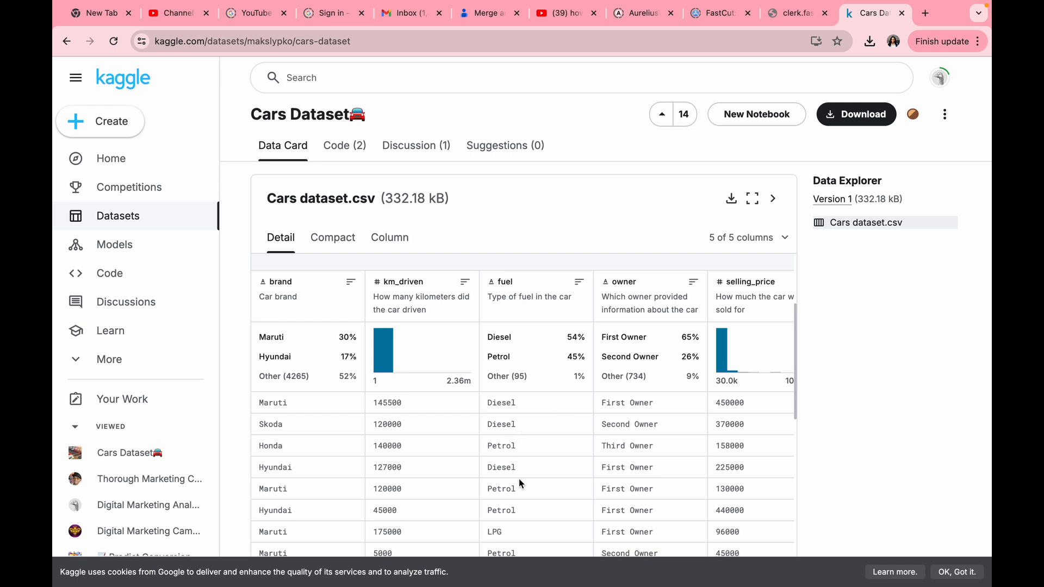
{"action": "scroll", "coordinate": [628, 452], "scroll_direction": "down", "scroll_amount": 1}
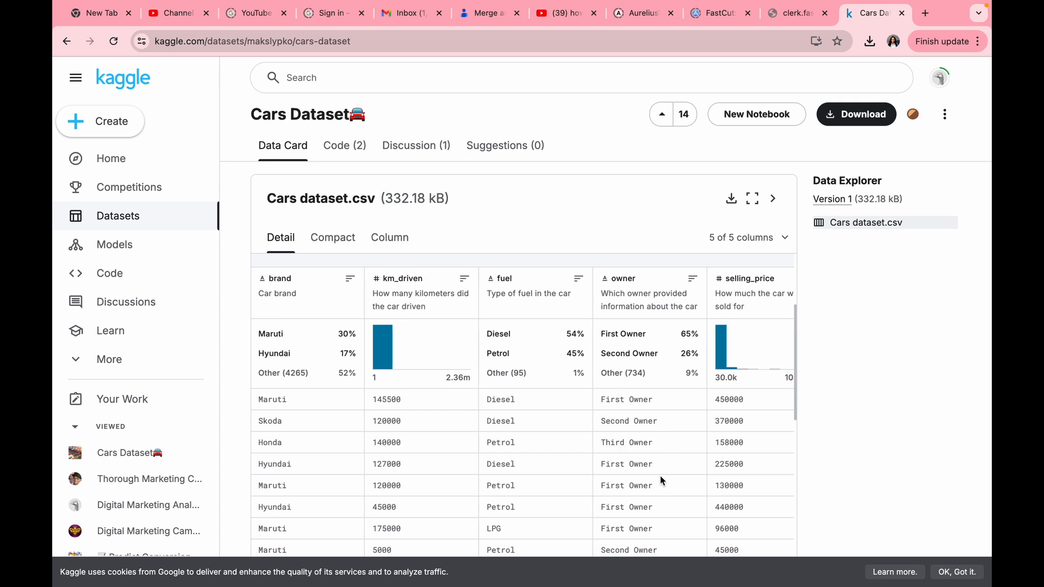
{"action": "scroll", "coordinate": [660, 475], "scroll_direction": "down", "scroll_amount": 1}
{"action": "scroll", "coordinate": [660, 476], "scroll_direction": "up", "scroll_amount": 1}
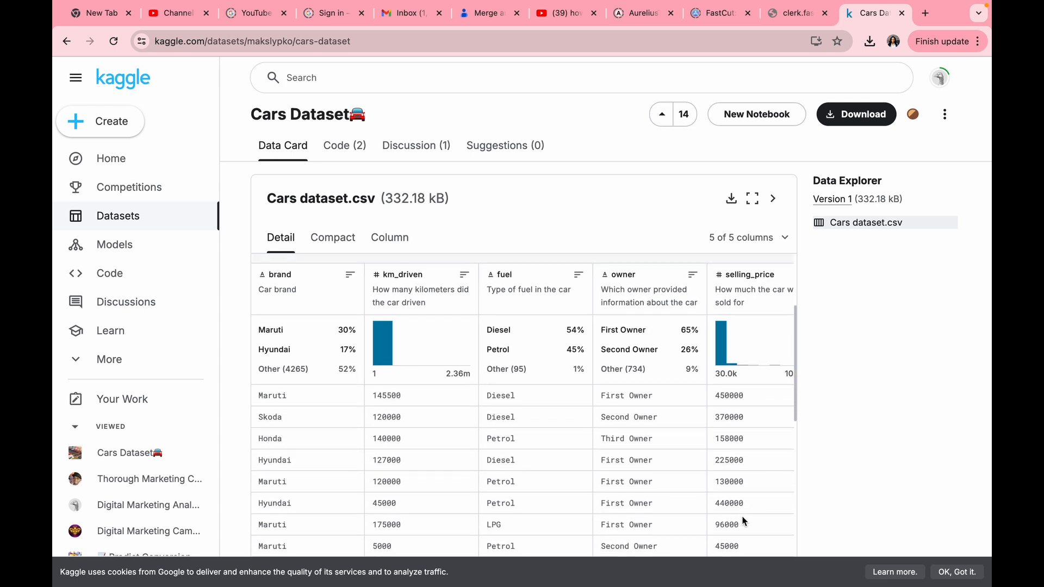
{"action": "scroll", "coordinate": [744, 522], "scroll_direction": "down", "scroll_amount": 2}
{"action": "scroll", "coordinate": [744, 521], "scroll_direction": "up", "scroll_amount": 4}
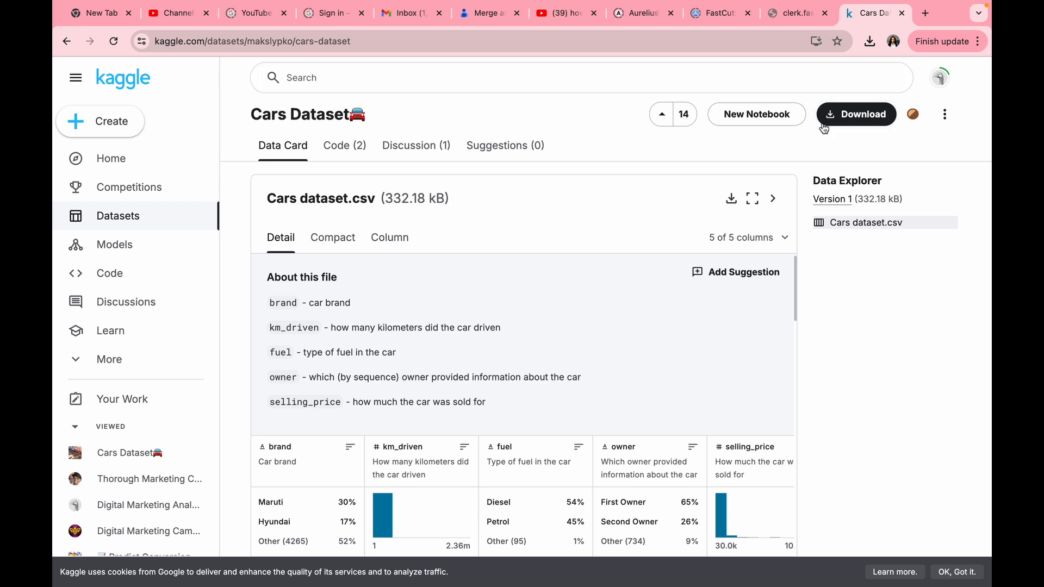
- Download the Cars Dataset as a zip and show the newly downloaded archive in its folder
{"action": "left_click", "coordinate": [848, 126]}
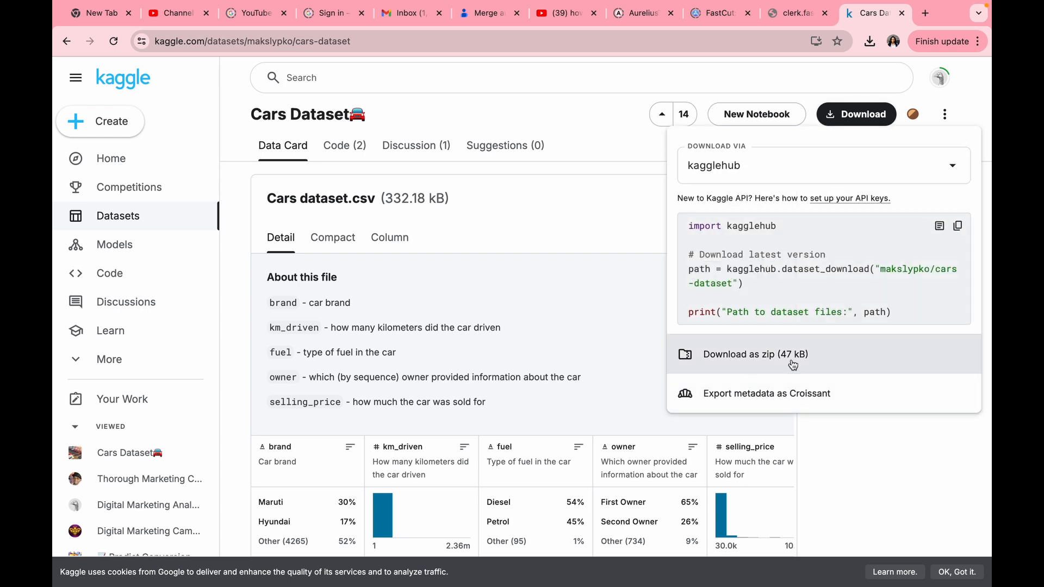
{"action": "left_click", "coordinate": [726, 360]}
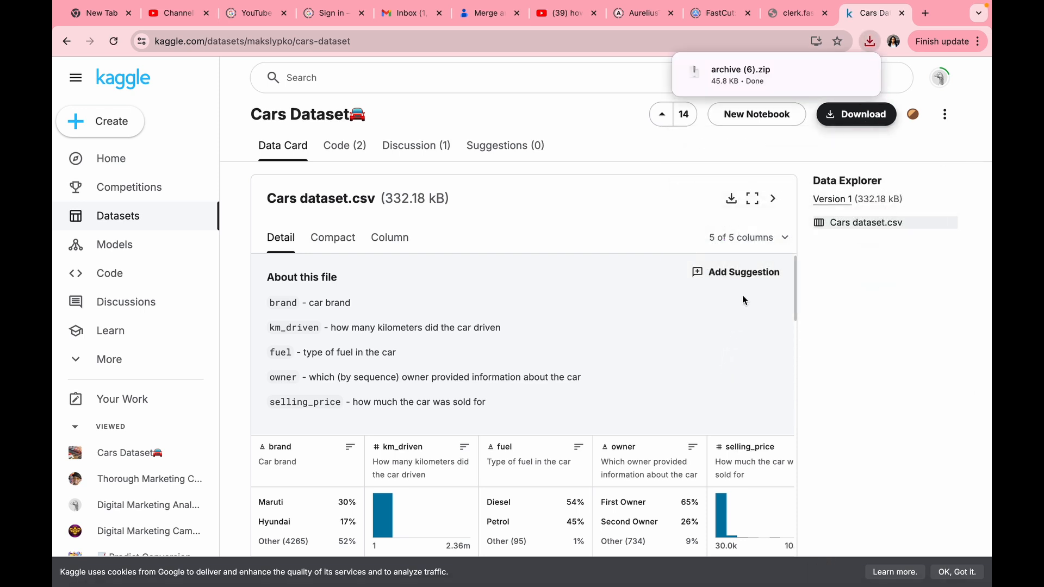
{"action": "left_click", "coordinate": [870, 43]}
{"action": "left_click", "coordinate": [833, 97]}
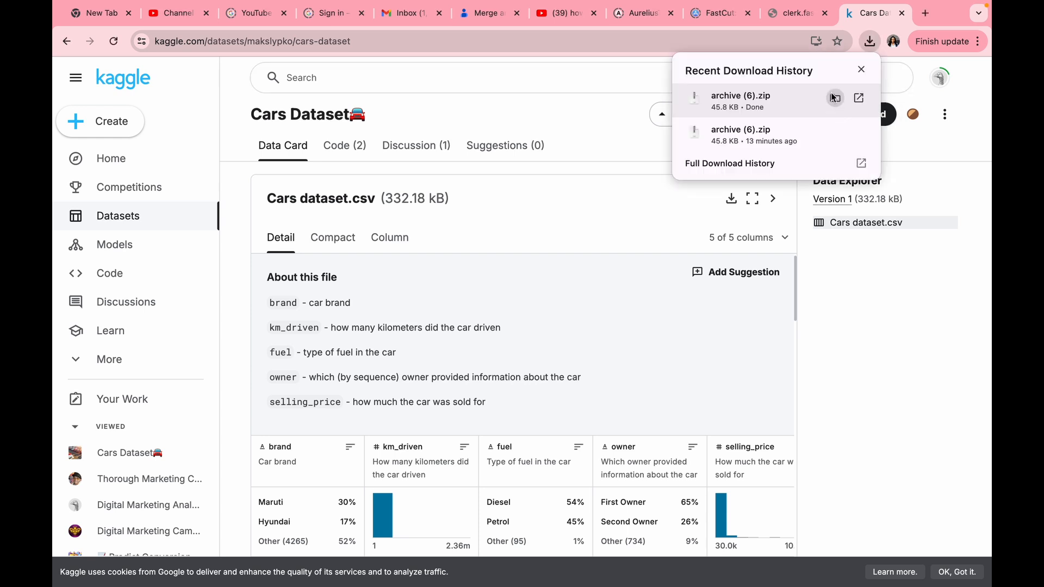
{"action": "left_click", "coordinate": [835, 97]}
{"action": "left_click", "coordinate": [833, 98]}
{"action": "left_click", "coordinate": [832, 97]}
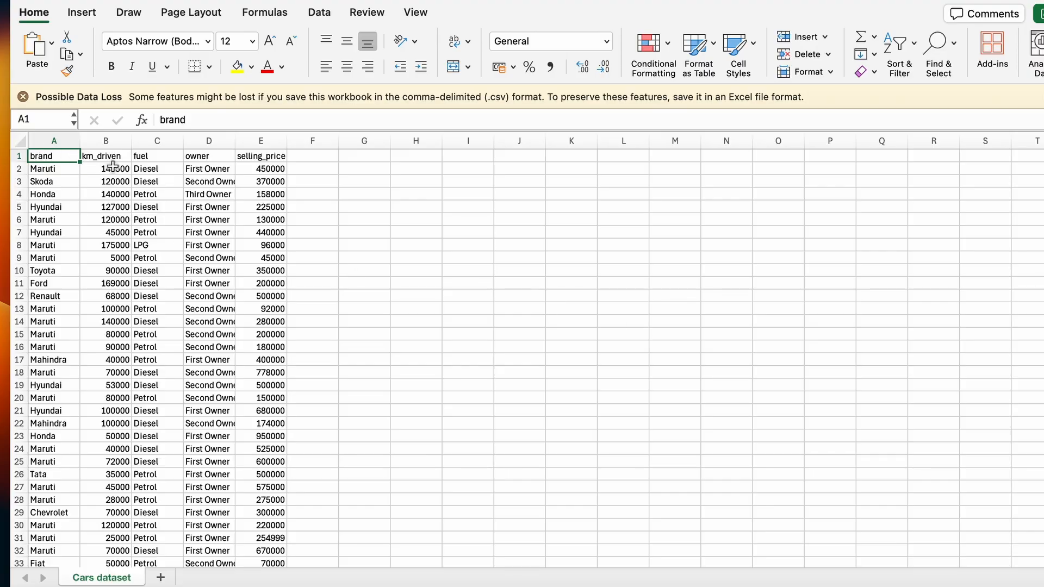
- In the Cars dataset sheet in Excel, fill the entire header row 1 with a medium blue theme colour
{"action": "left_click", "coordinate": [18, 156]}
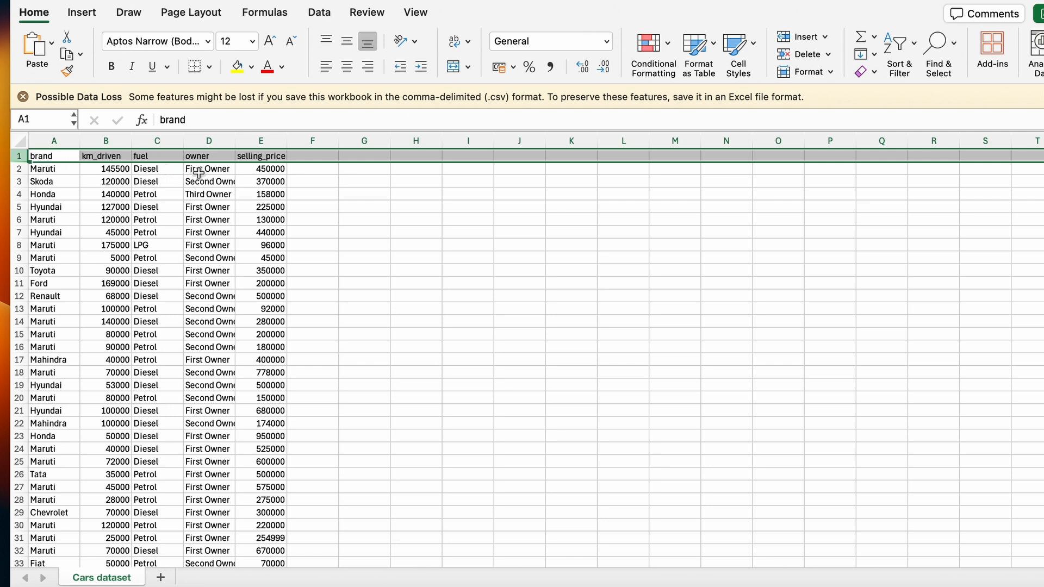
{"action": "left_click", "coordinate": [251, 66]}
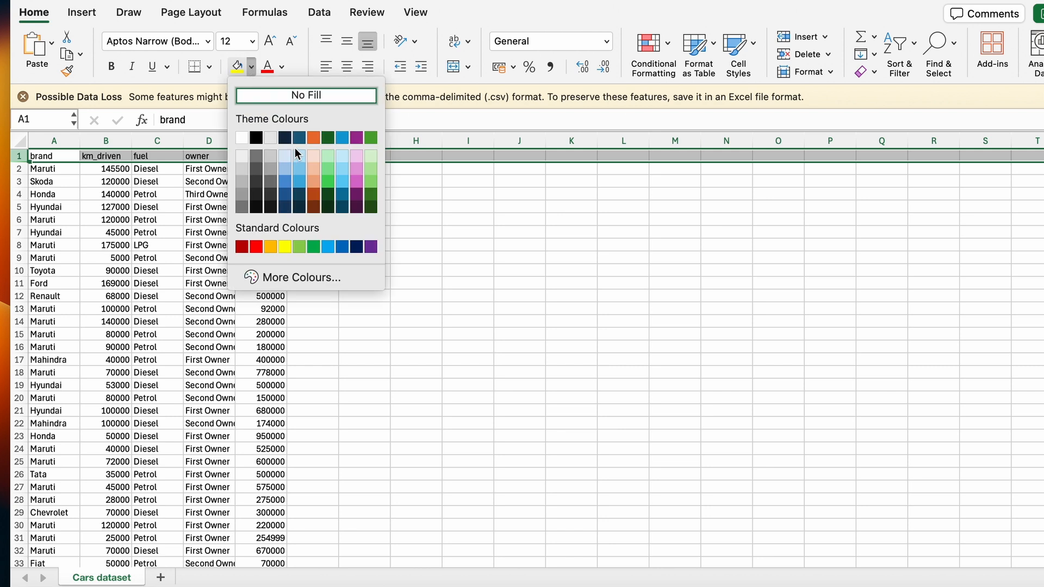
{"action": "left_click", "coordinate": [285, 181]}
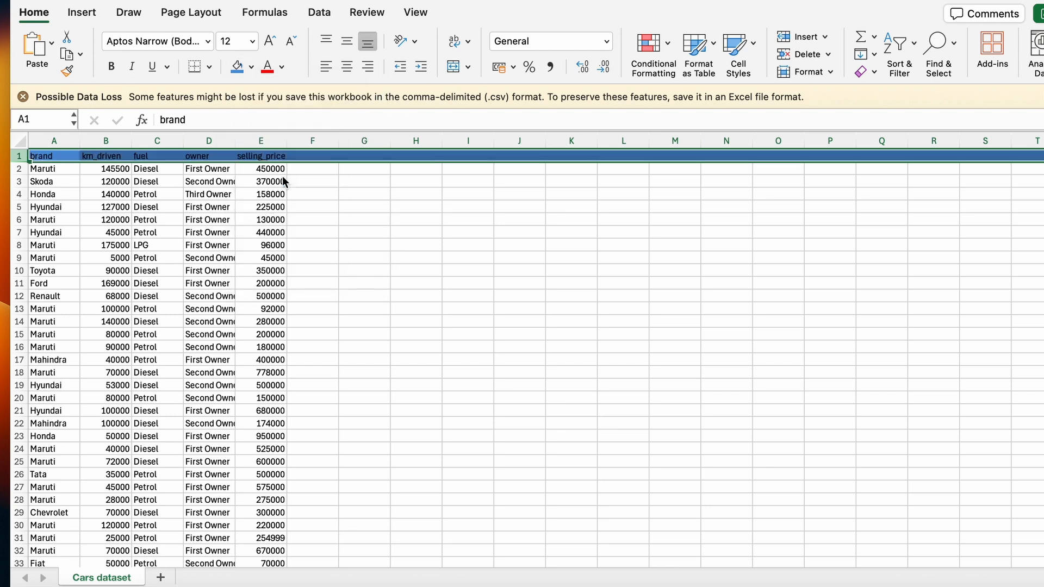
- Change the font colour of the whole header row 1 to white
{"action": "left_click", "coordinate": [372, 232]}
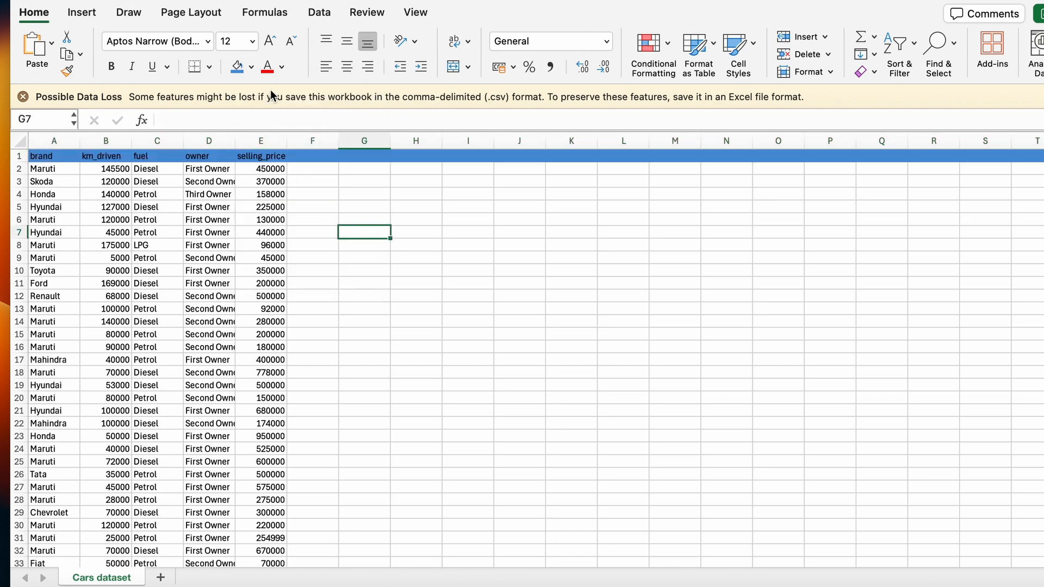
{"action": "left_click", "coordinate": [17, 156]}
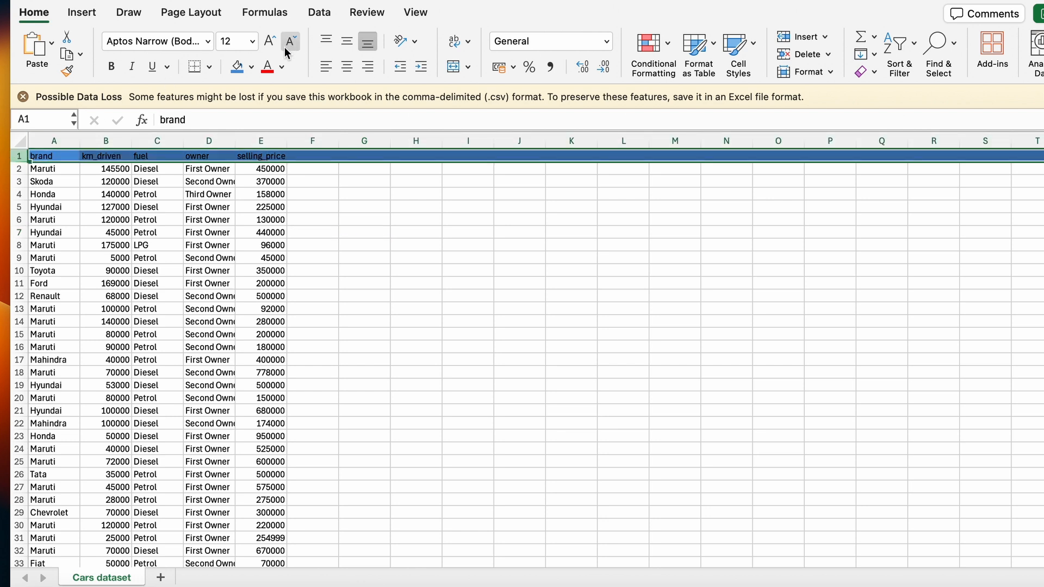
{"action": "left_click", "coordinate": [281, 68]}
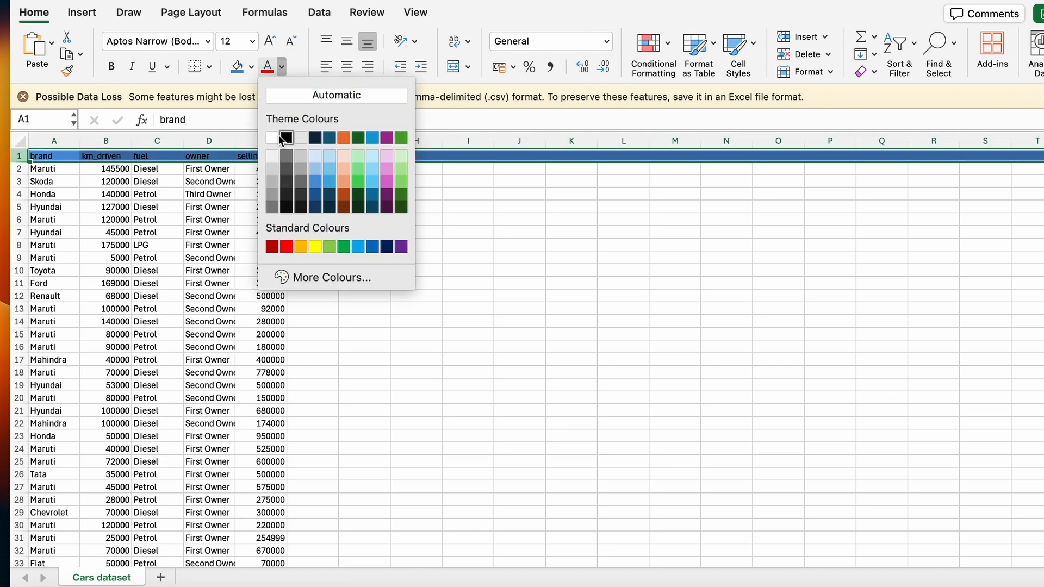
{"action": "left_click", "coordinate": [271, 138]}
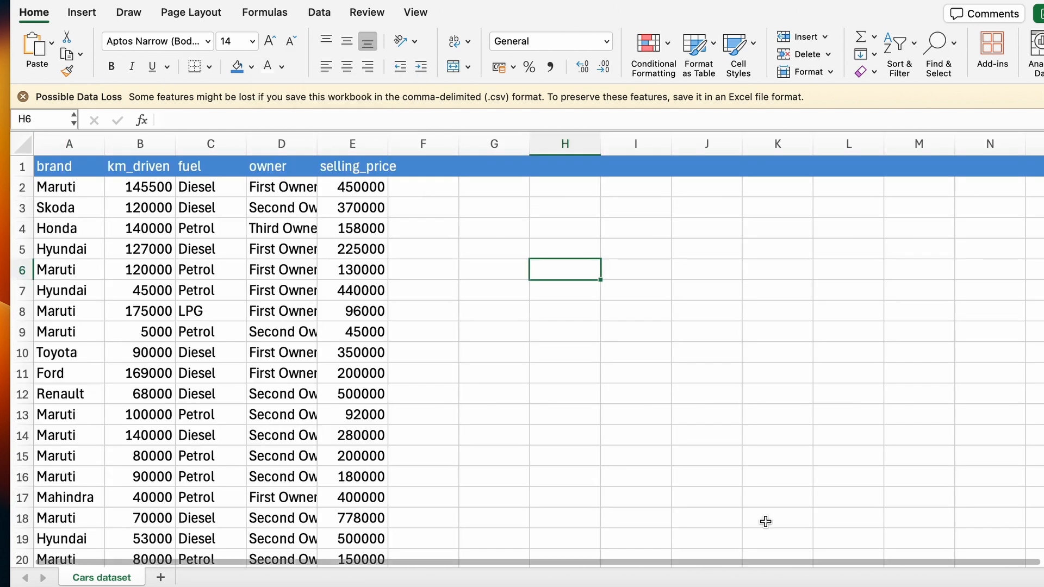
- Widen the owner column D so that its full entries fit
{"action": "left_click", "coordinate": [50, 144]}
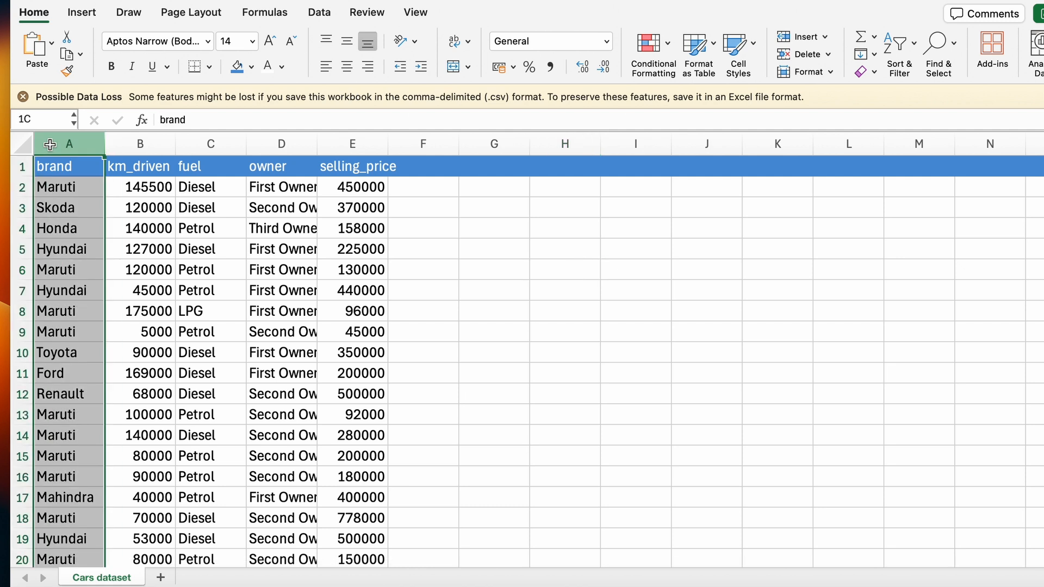
{"action": "left_click", "coordinate": [143, 146]}
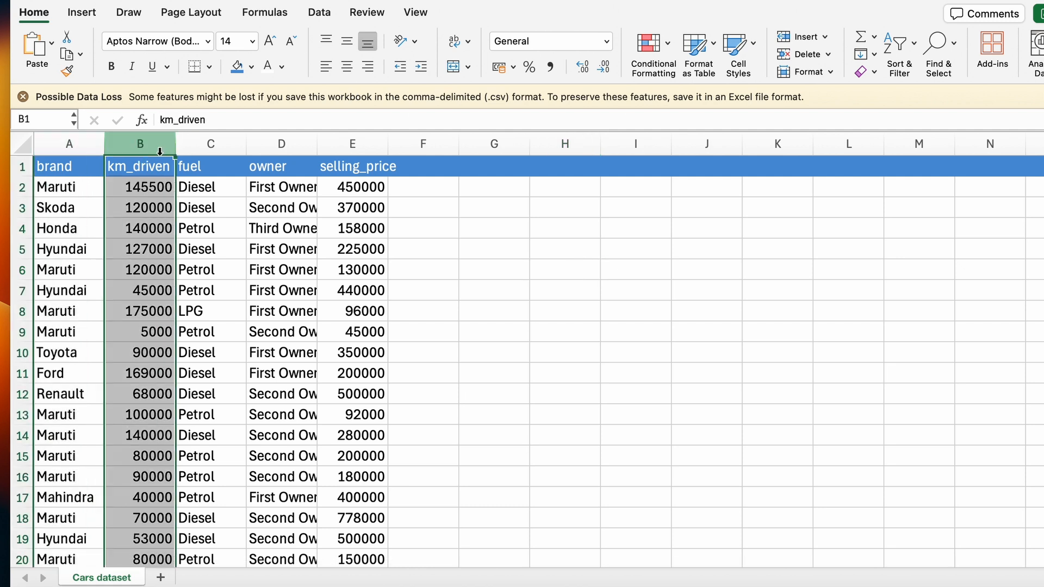
{"action": "left_click", "coordinate": [208, 144]}
{"action": "left_click", "coordinate": [279, 144]}
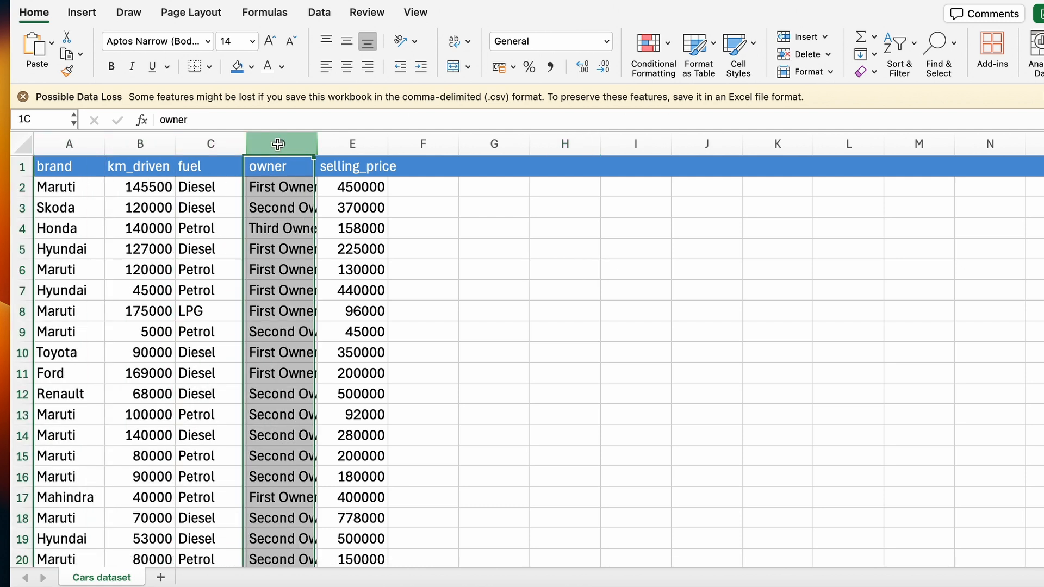
{"action": "double_click", "coordinate": [319, 145]}
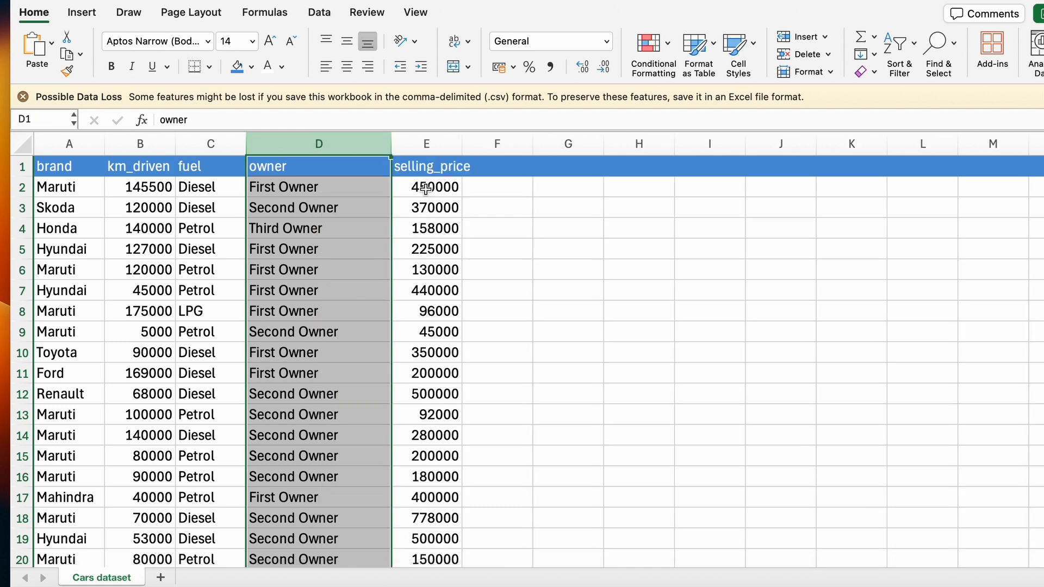
- Examine the selling_price column and the dataset rows down to the last record, and return to the header row
{"action": "left_click", "coordinate": [444, 145]}
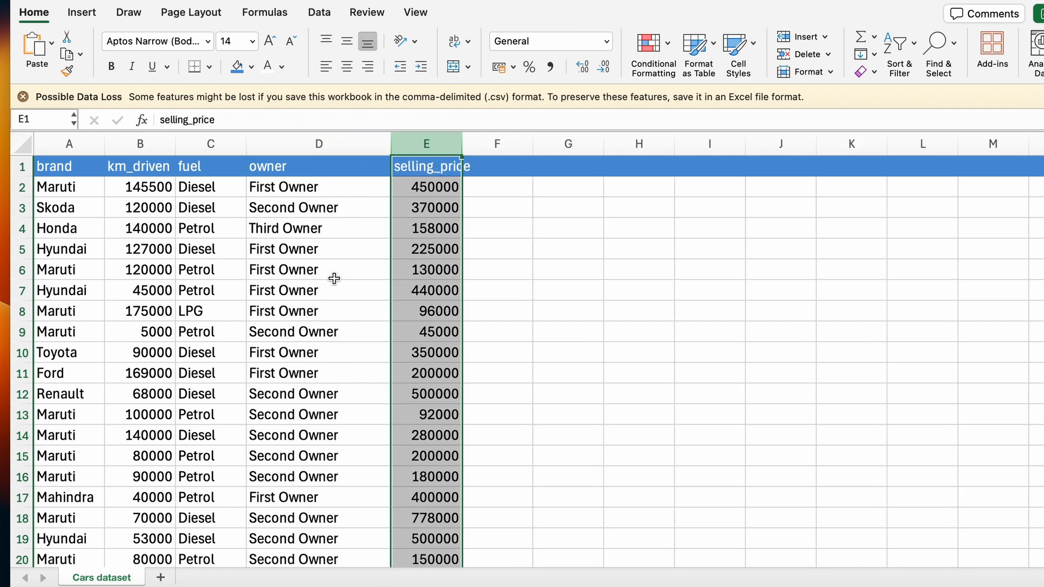
{"action": "scroll", "coordinate": [333, 266], "scroll_direction": "down", "scroll_amount": 12}
{"action": "scroll", "coordinate": [334, 264], "scroll_direction": "up", "scroll_amount": 12}
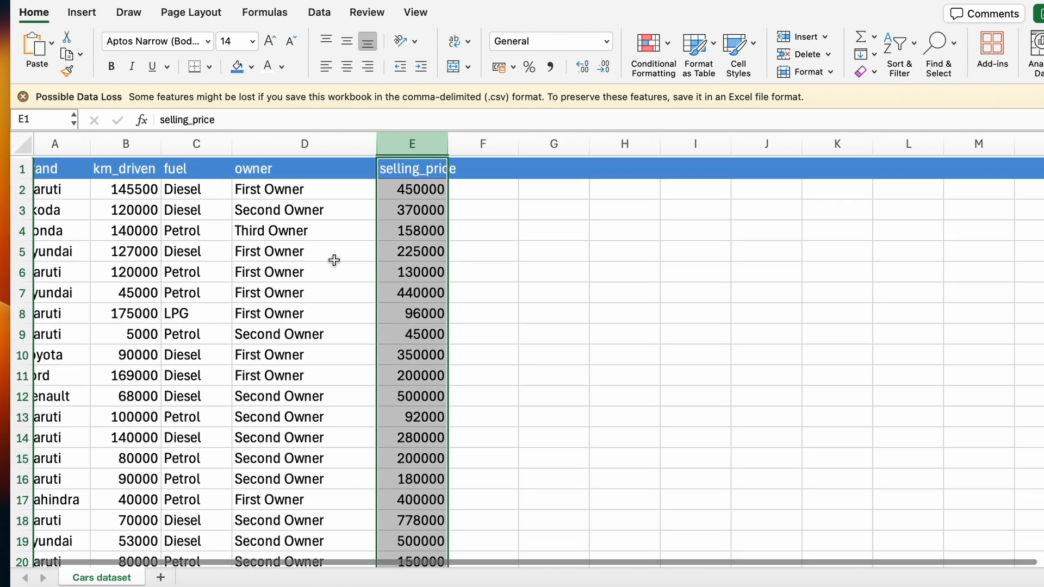
{"action": "scroll", "coordinate": [334, 259], "scroll_direction": "down", "scroll_amount": 1}
{"action": "scroll", "coordinate": [333, 260], "scroll_direction": "left", "scroll_amount": 1}
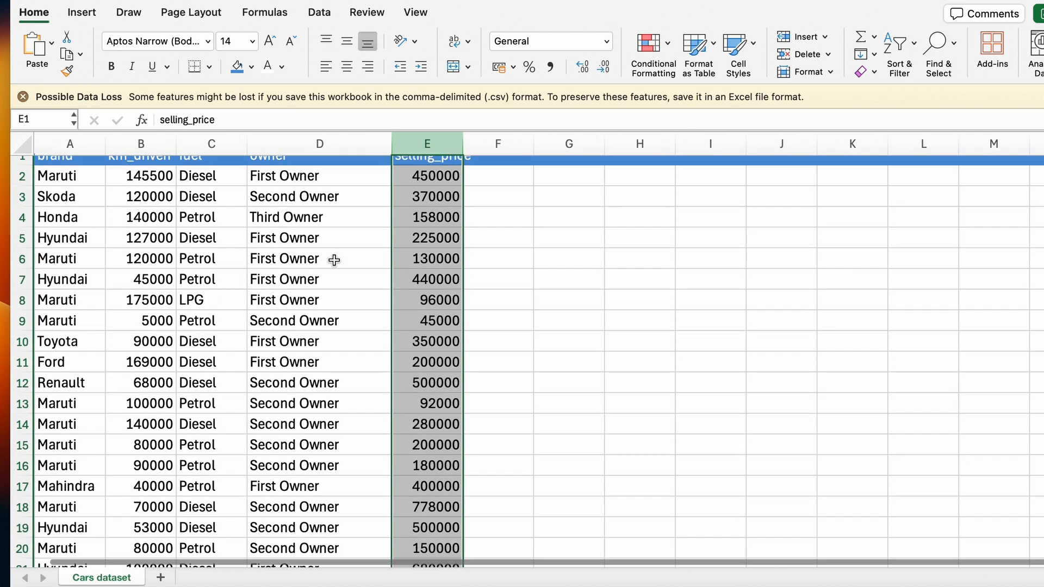
{"action": "left_click_drag", "start_coordinate": [1042, 169], "coordinate": [1042, 555]}
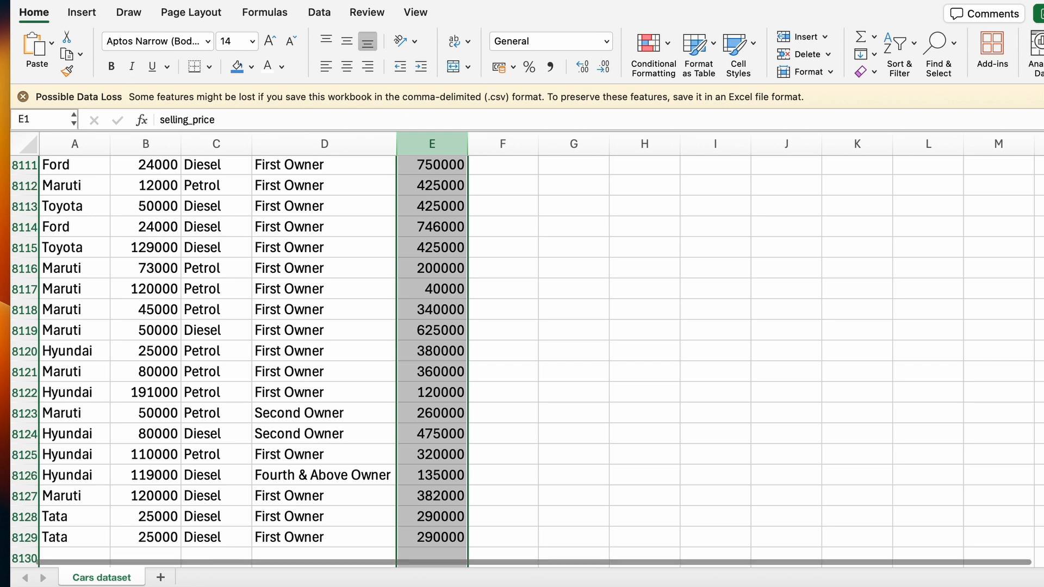
{"action": "left_click_drag", "start_coordinate": [1042, 554], "coordinate": [1042, 168]}
{"action": "left_click", "coordinate": [819, 234]}
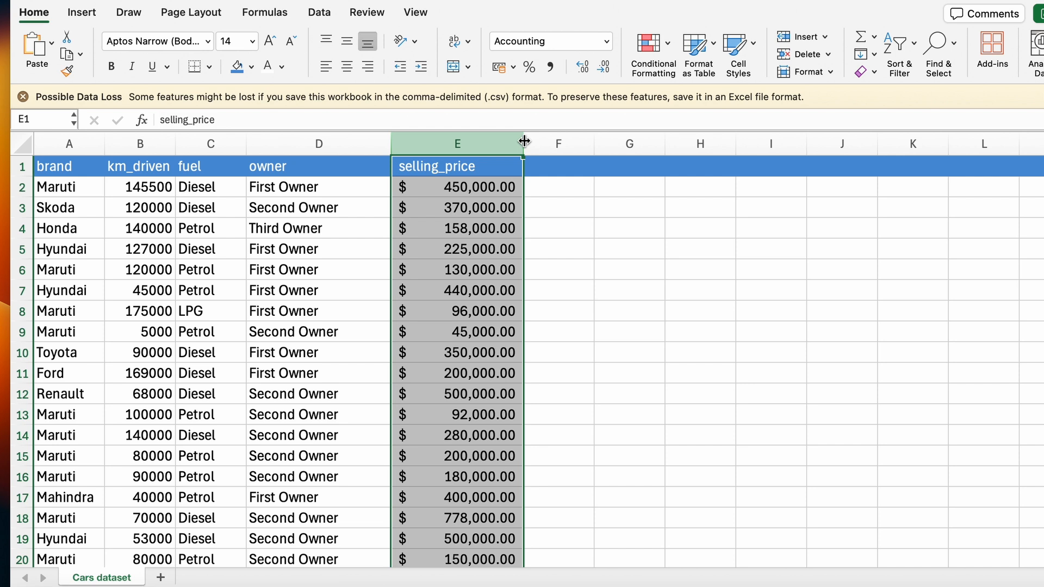
- Add the header exp/affordable in cell F1, beside selling_price
{"action": "left_click", "coordinate": [557, 172]}
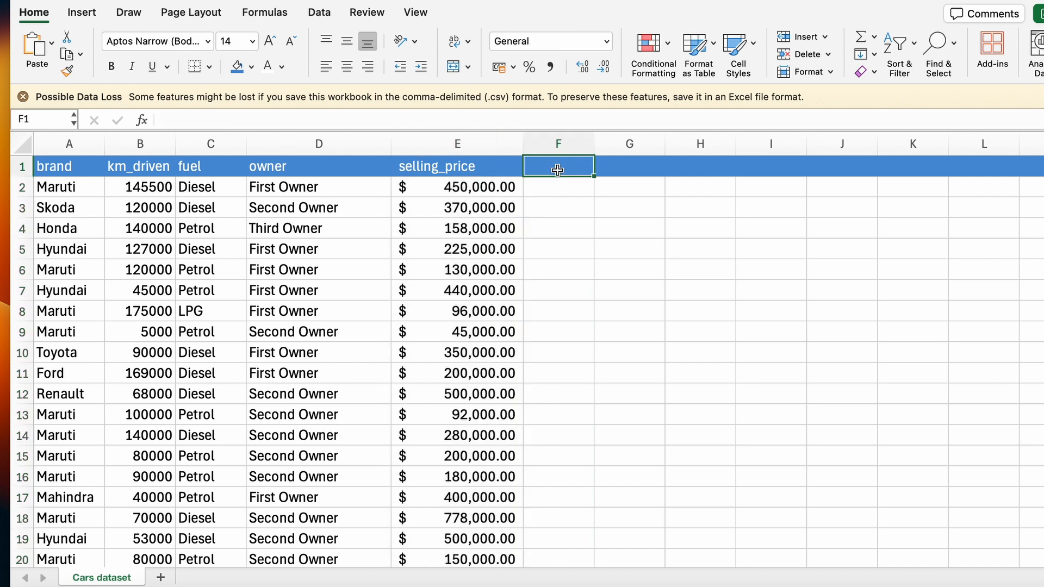
{"action": "type", "text": "ex"}
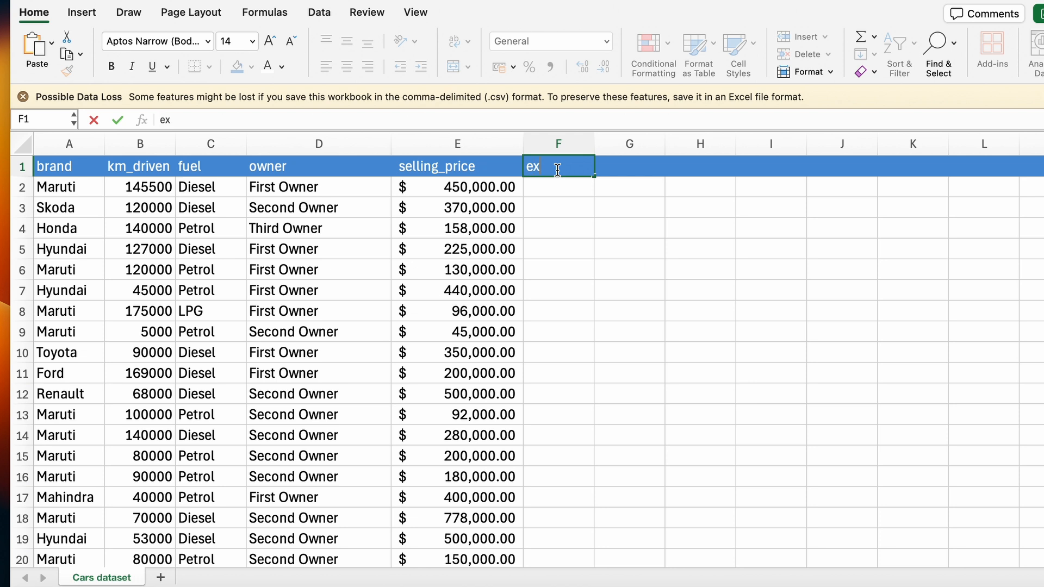
{"action": "type", "text": "p/affordable"}
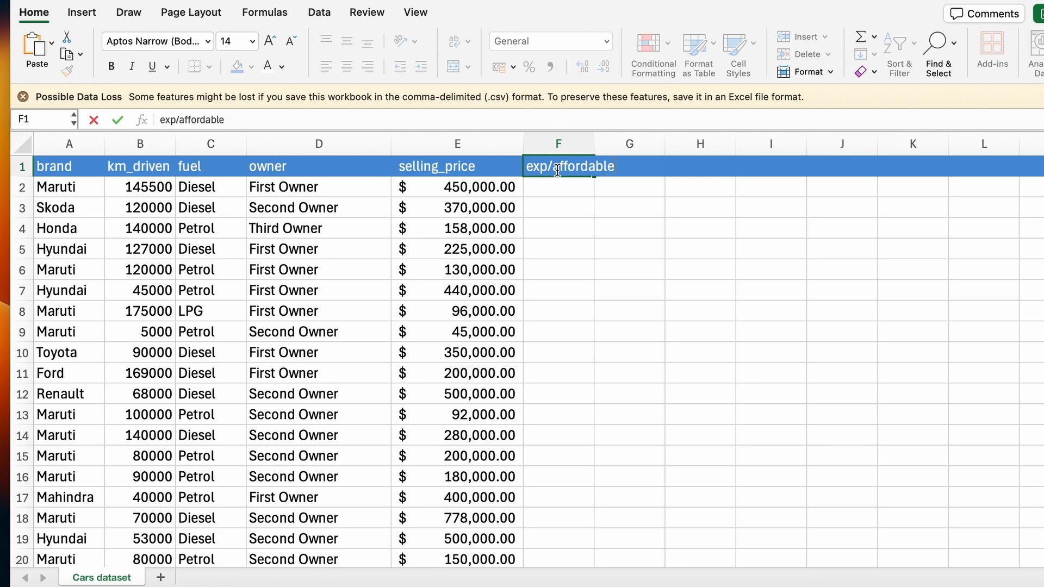
- Try to enter the formula =IF(E2>$20000,"EXPENSIVE","AFFORDABLE") in cell F2
{"action": "left_click", "coordinate": [561, 192]}
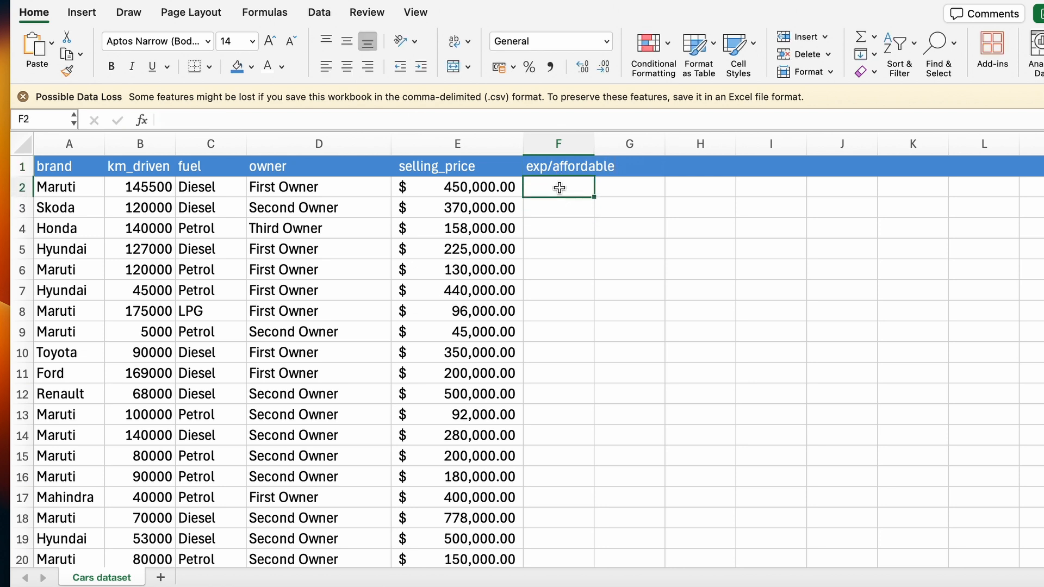
{"action": "left_click", "coordinate": [546, 119]}
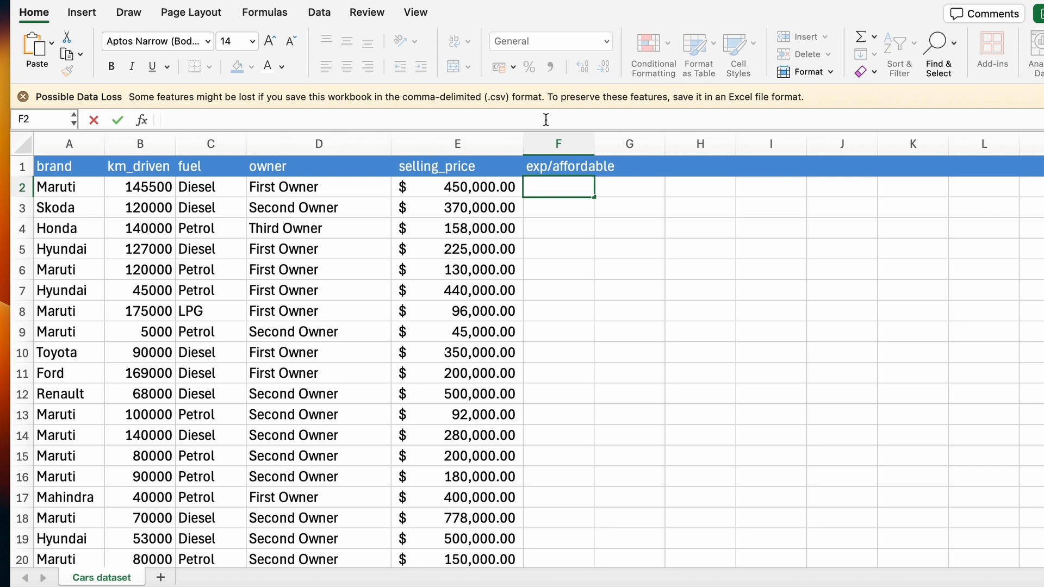
{"action": "type", "text": "=I"}
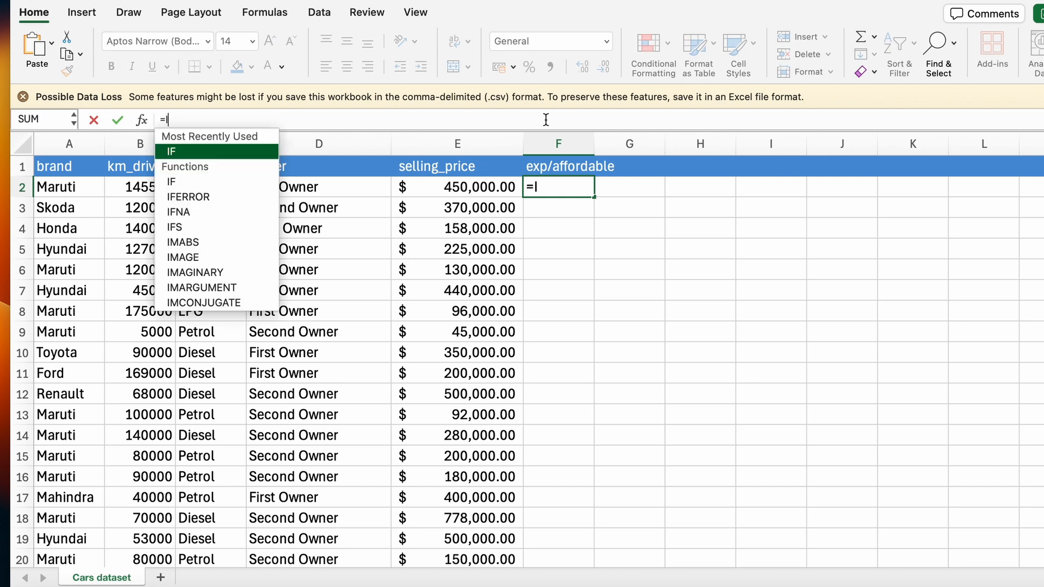
{"action": "type", "text": "F("}
{"action": "left_click", "coordinate": [478, 187]}
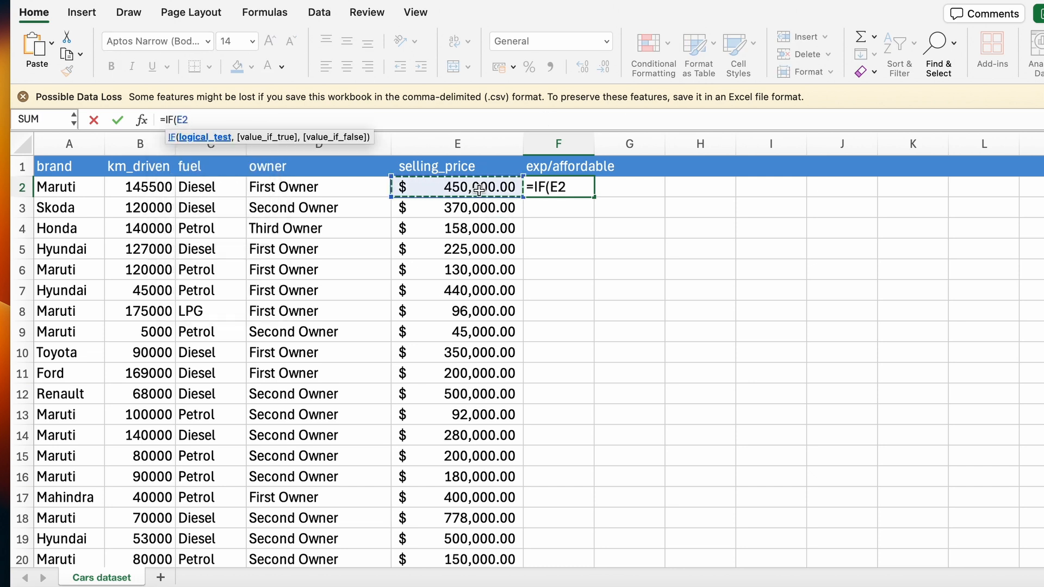
{"action": "type", "text": ">$20000,"}
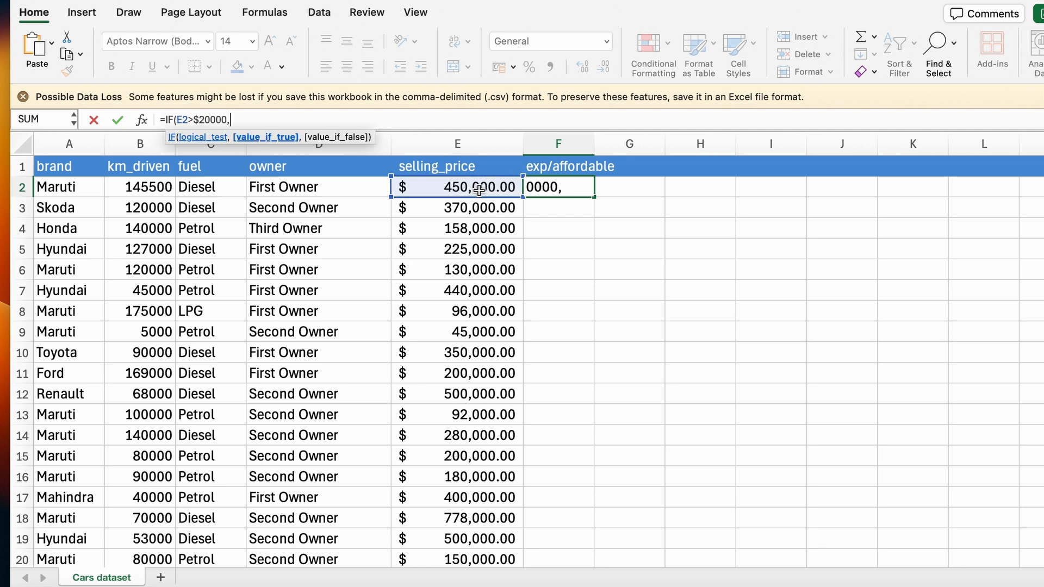
{"action": "type", "text": "\"EXPENSIVE\",\""}
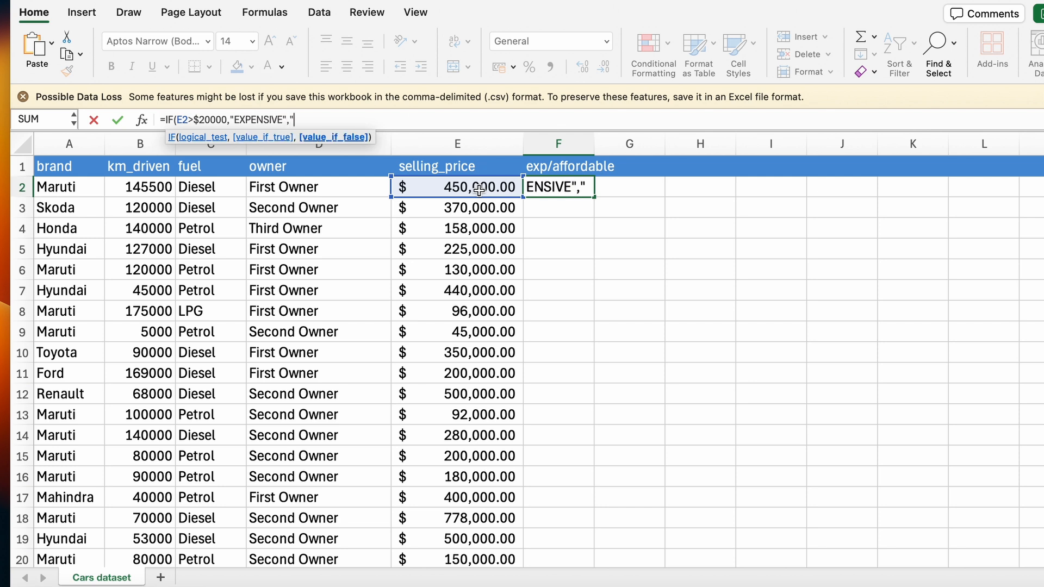
{"action": "type", "text": "AFFORDABLE"}
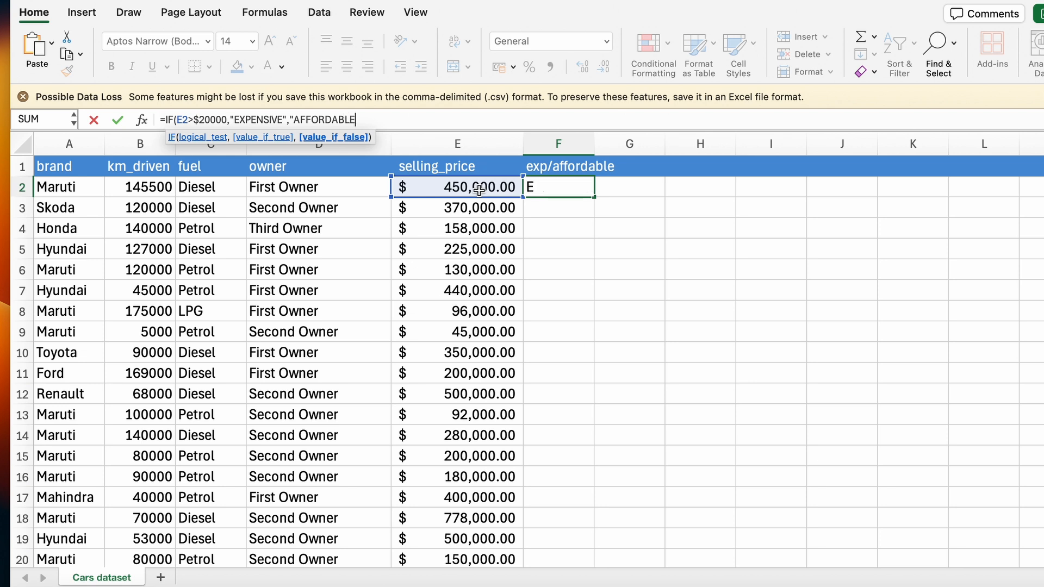
{"action": "type", "text": "\""}
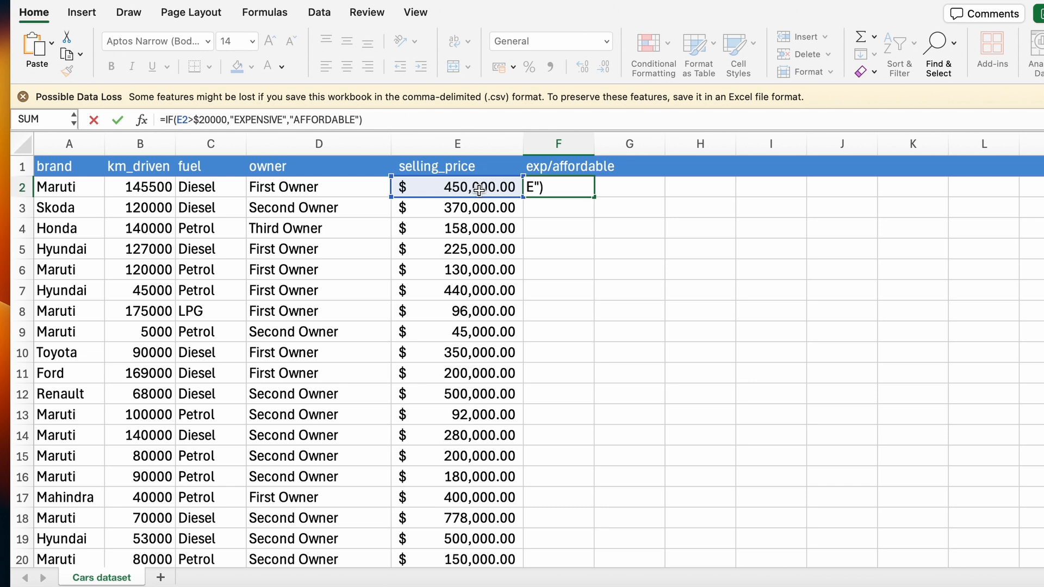
{"action": "key", "text": "Return"}
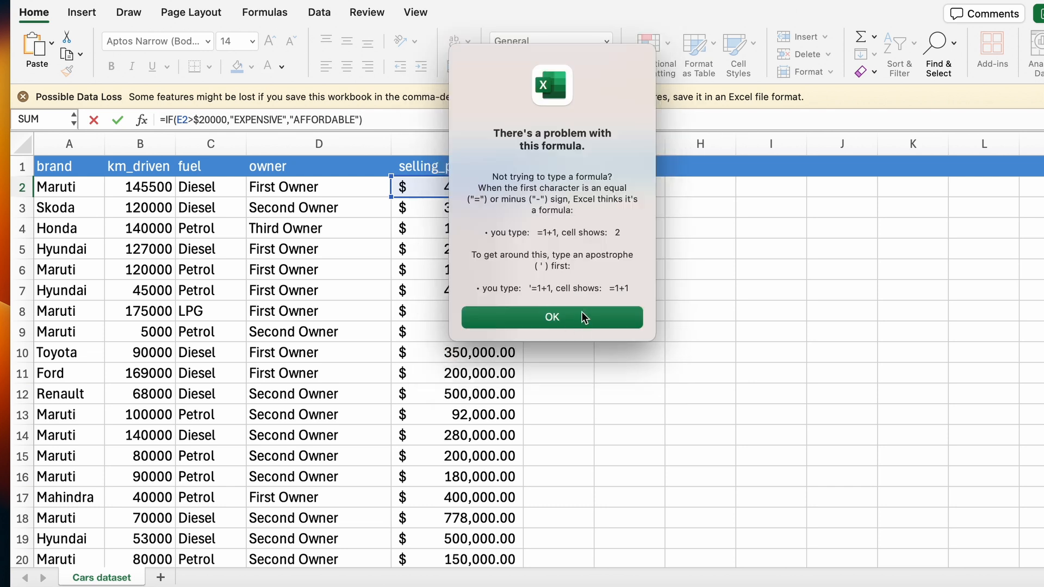
{"action": "left_click", "coordinate": [584, 317]}
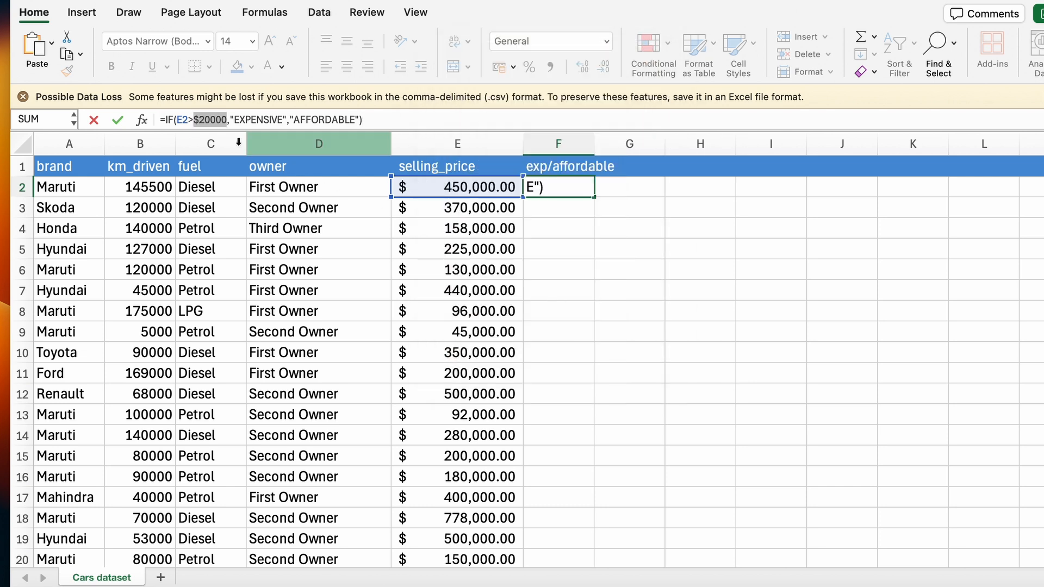
- Remove the dollar sign before 20000 and enter the F2 formula as =IF(E2>20000,"EXPENSIVE","AFFORDABLE")
{"action": "left_click", "coordinate": [199, 119]}
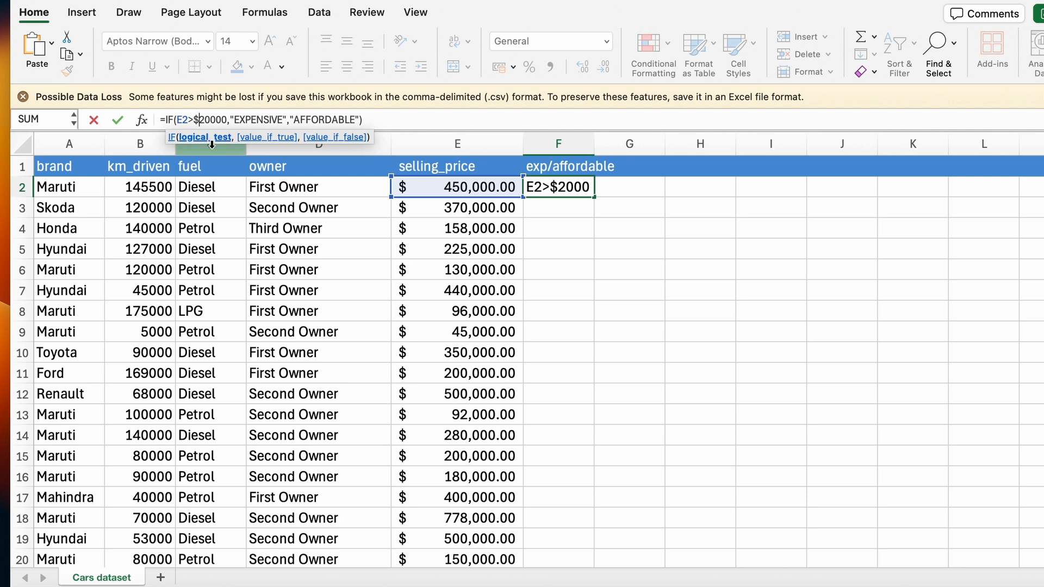
{"action": "key", "text": "BackSpace"}
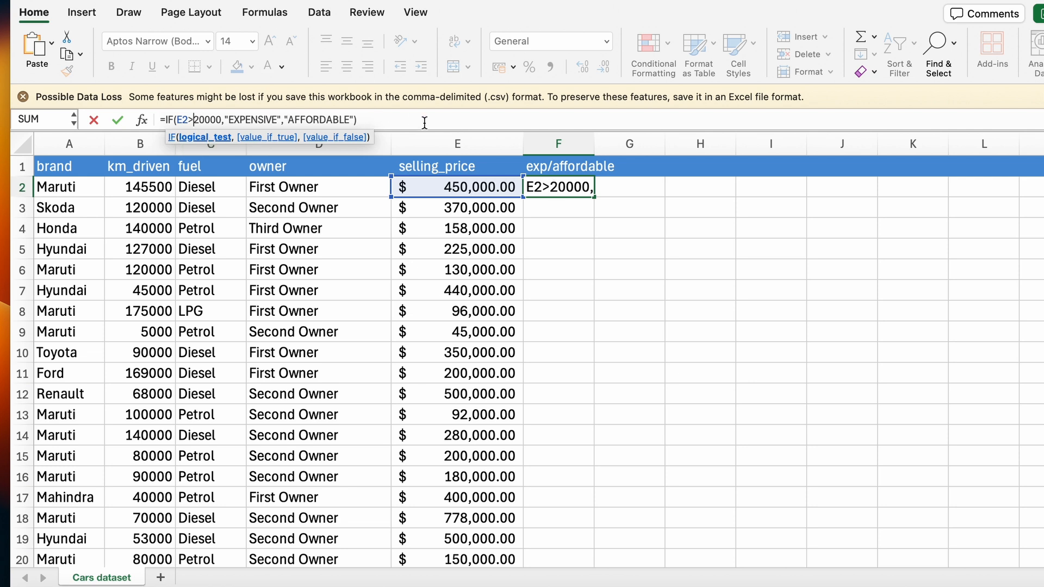
{"action": "left_click", "coordinate": [412, 121]}
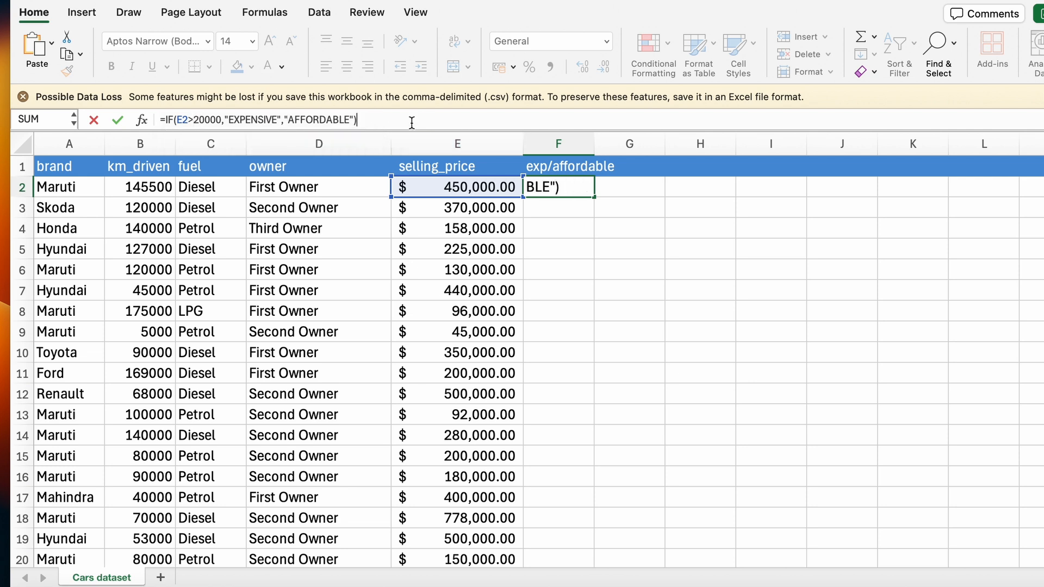
{"action": "key", "text": "Return"}
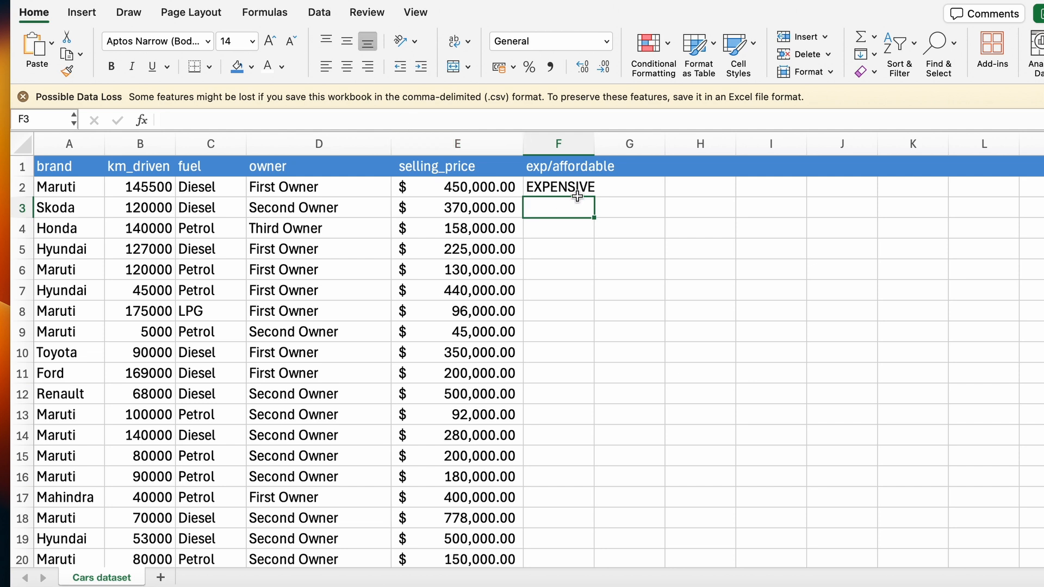
- Review the selling prices and change the threshold in the F2 formula to 100000, giving =IF(E2>100000,"EXPENSIVE","AFFORDABLE")
{"action": "left_click", "coordinate": [493, 188]}
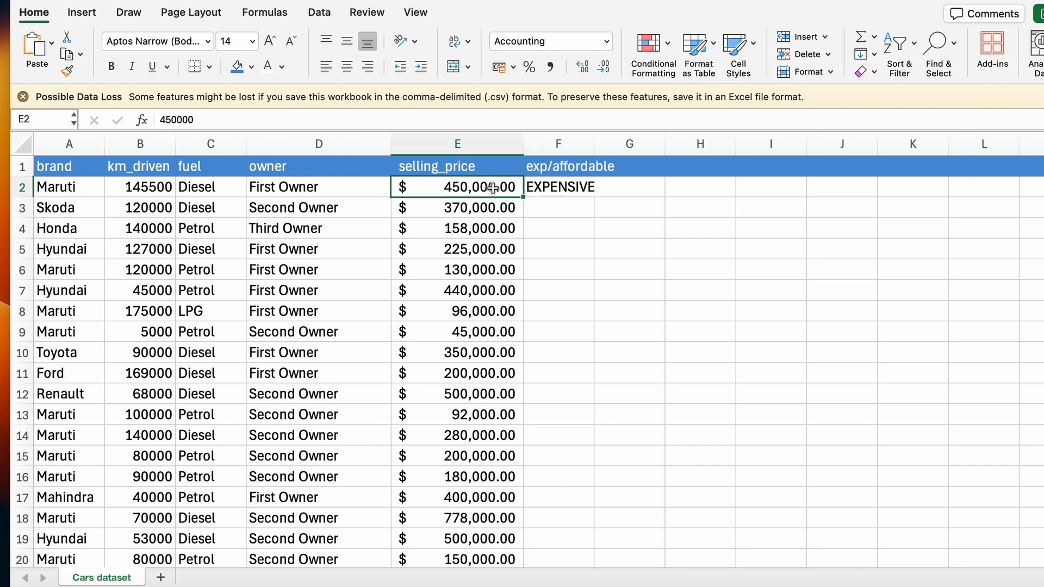
{"action": "left_click", "coordinate": [570, 190]}
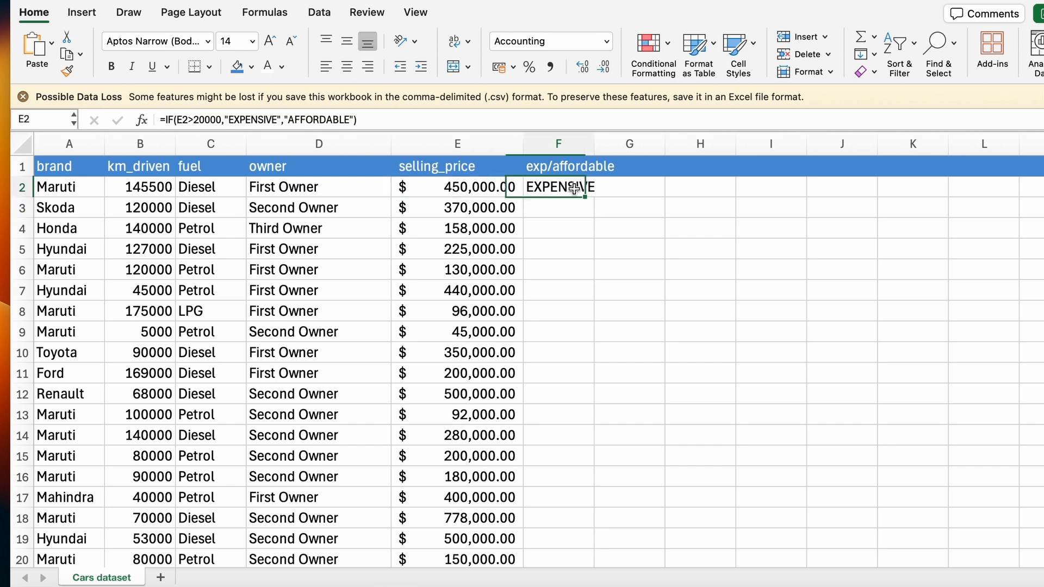
{"action": "scroll", "coordinate": [501, 451], "scroll_direction": "down", "scroll_amount": 4}
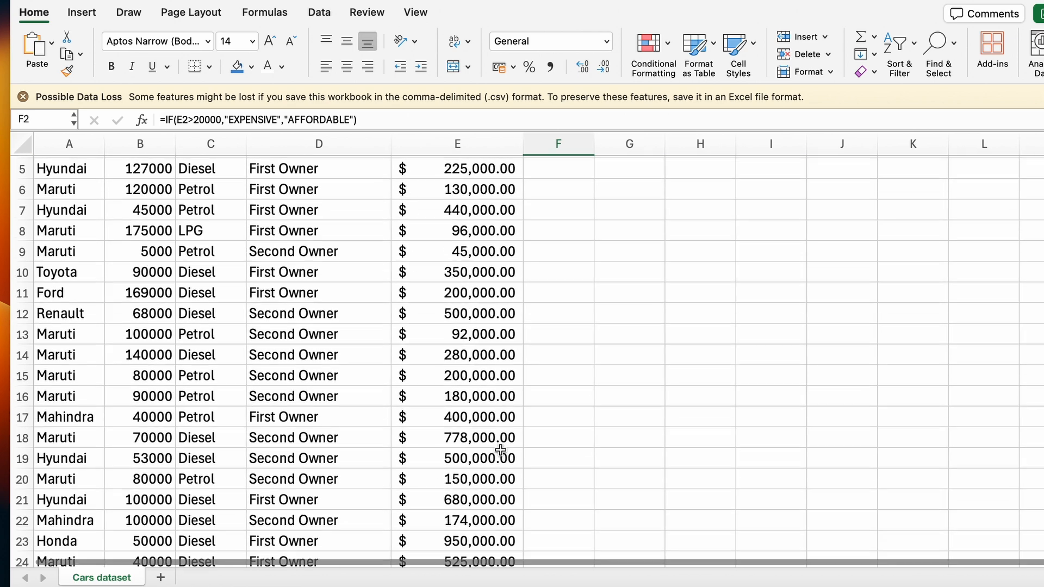
{"action": "scroll", "coordinate": [501, 452], "scroll_direction": "down", "scroll_amount": 10}
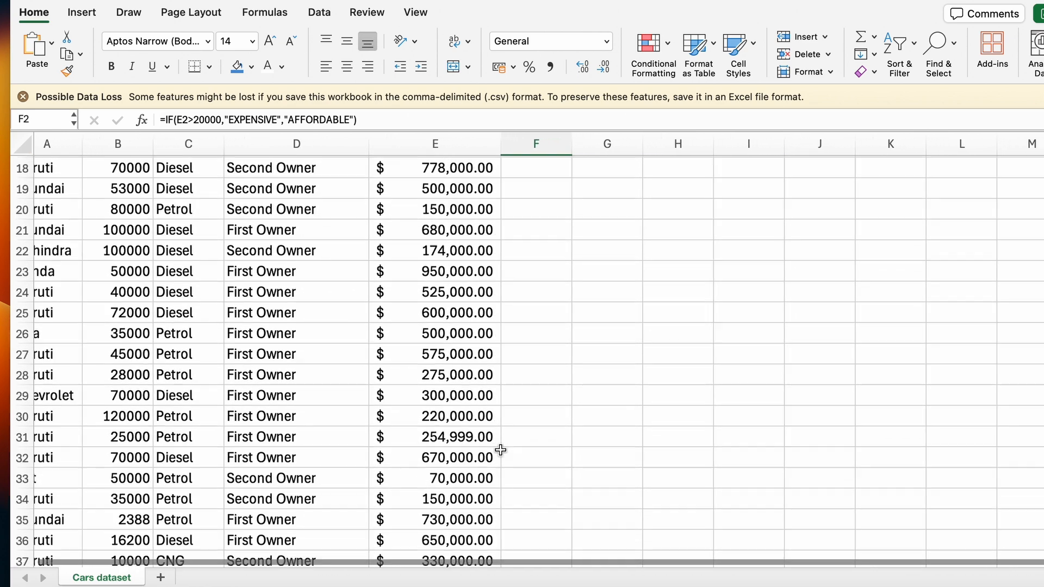
{"action": "scroll", "coordinate": [501, 451], "scroll_direction": "down", "scroll_amount": 10}
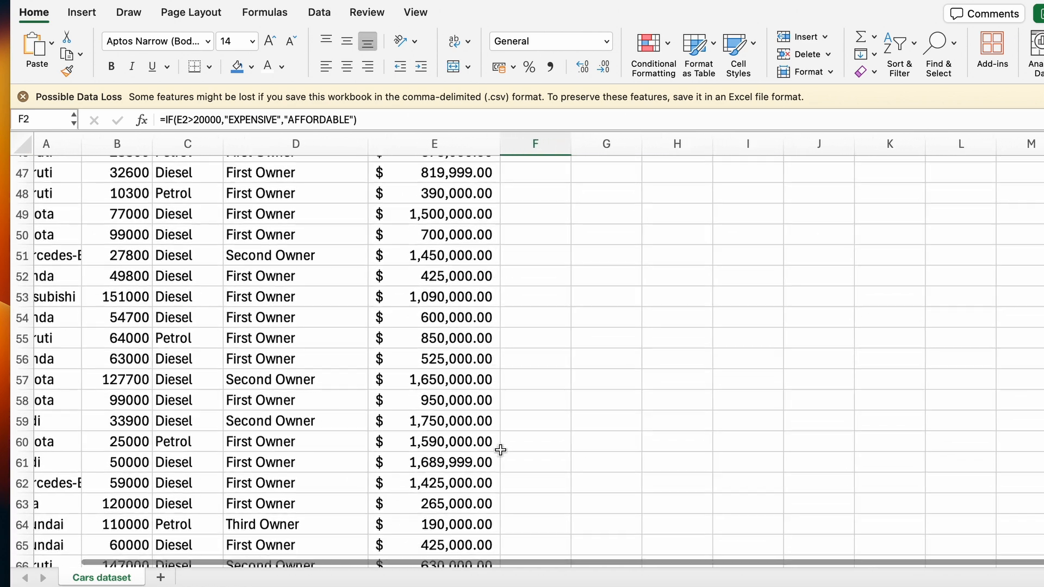
{"action": "scroll", "coordinate": [501, 450], "scroll_direction": "up", "scroll_amount": 20}
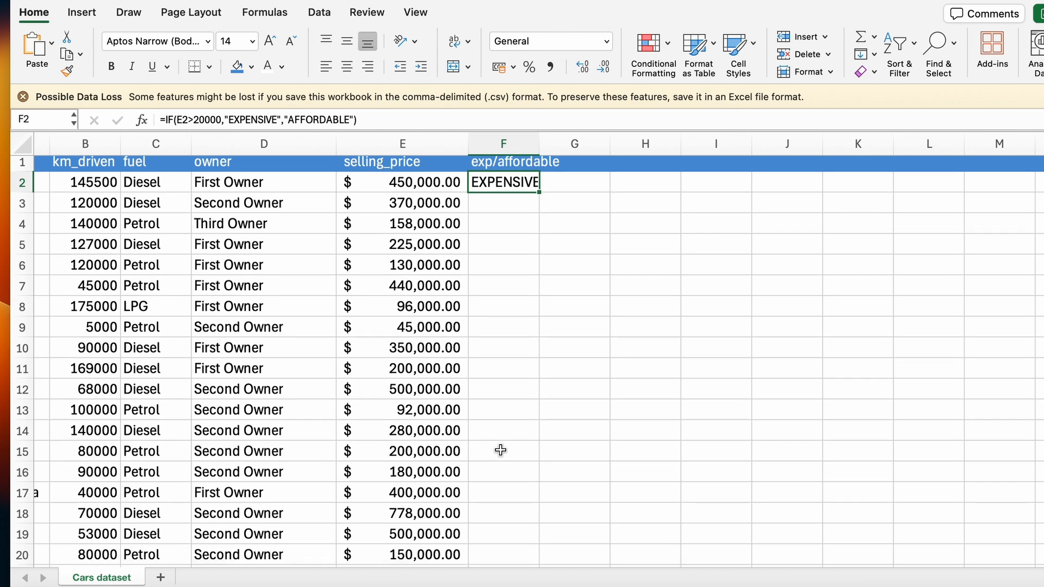
{"action": "left_click", "coordinate": [224, 120]}
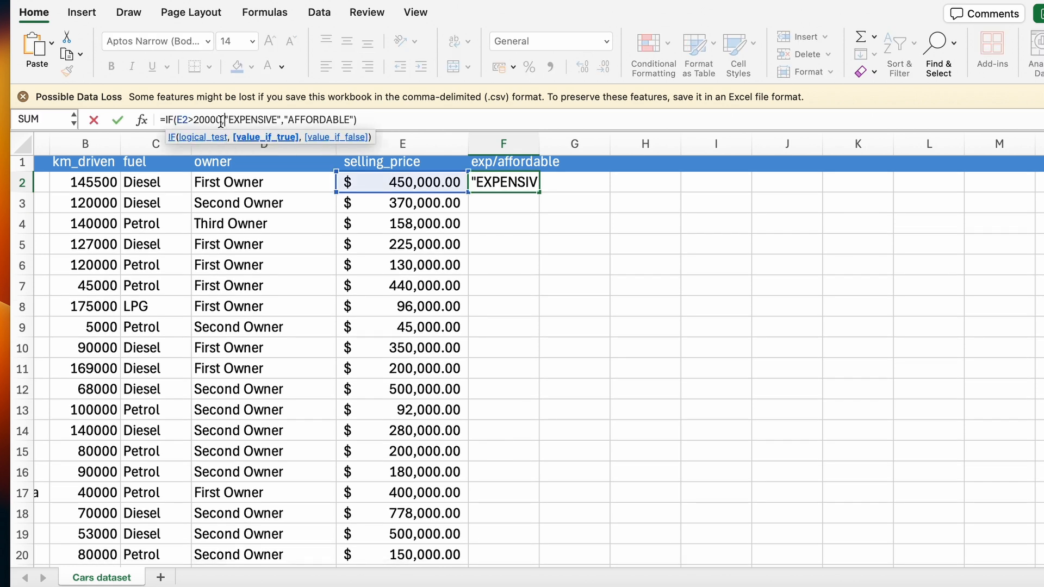
{"action": "left_click", "coordinate": [221, 120]}
{"action": "key", "text": "alt+BackSpace"}
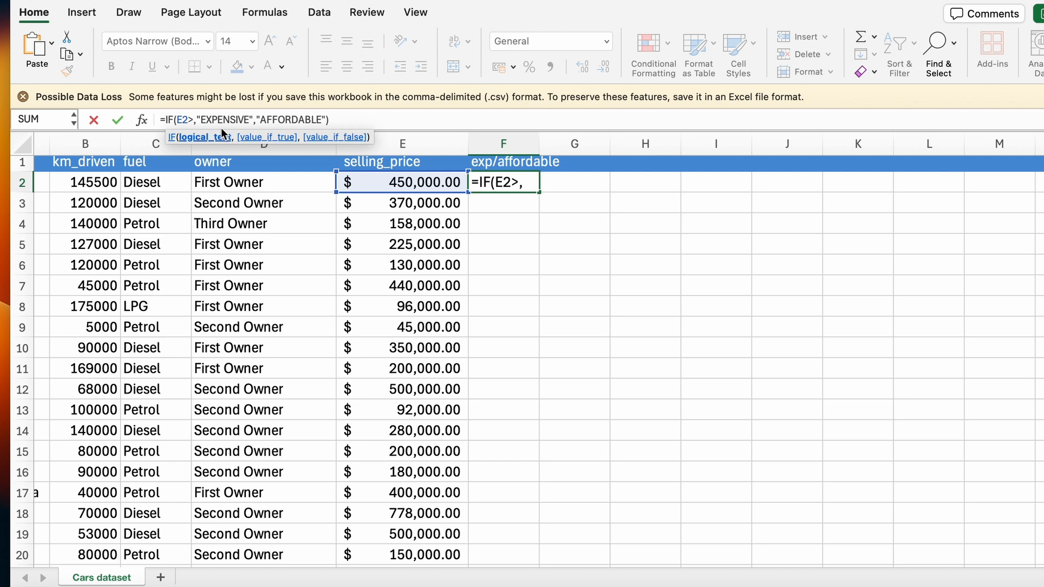
{"action": "type", "text": "100000"}
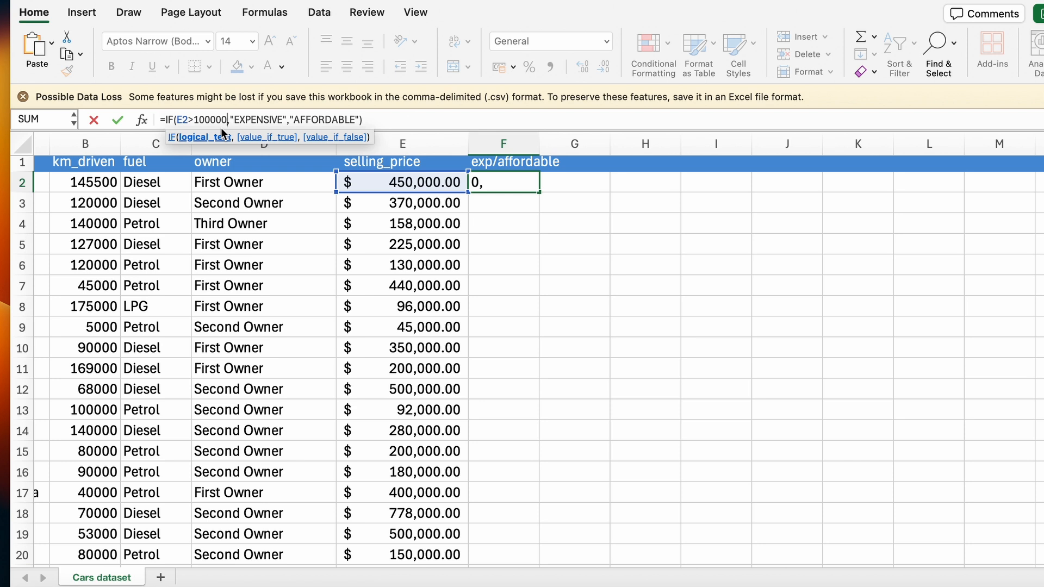
{"action": "key", "text": "Return"}
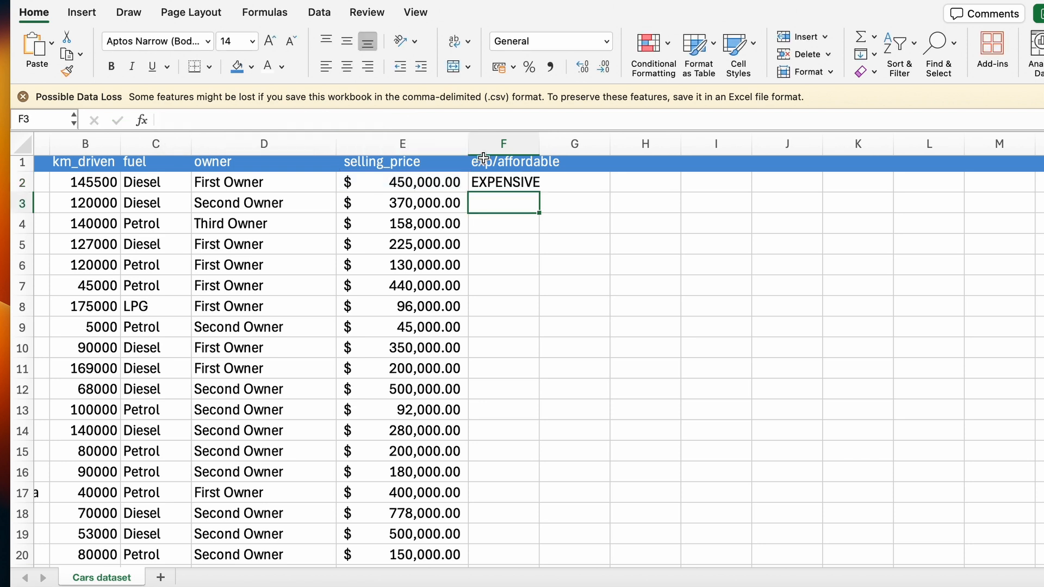
- Fill the F2 formula down through F18 and check the selling prices in the rows classified as AFFORDABLE
{"action": "left_click", "coordinate": [528, 186]}
{"action": "left_click_drag", "start_coordinate": [539, 192], "coordinate": [539, 513]}
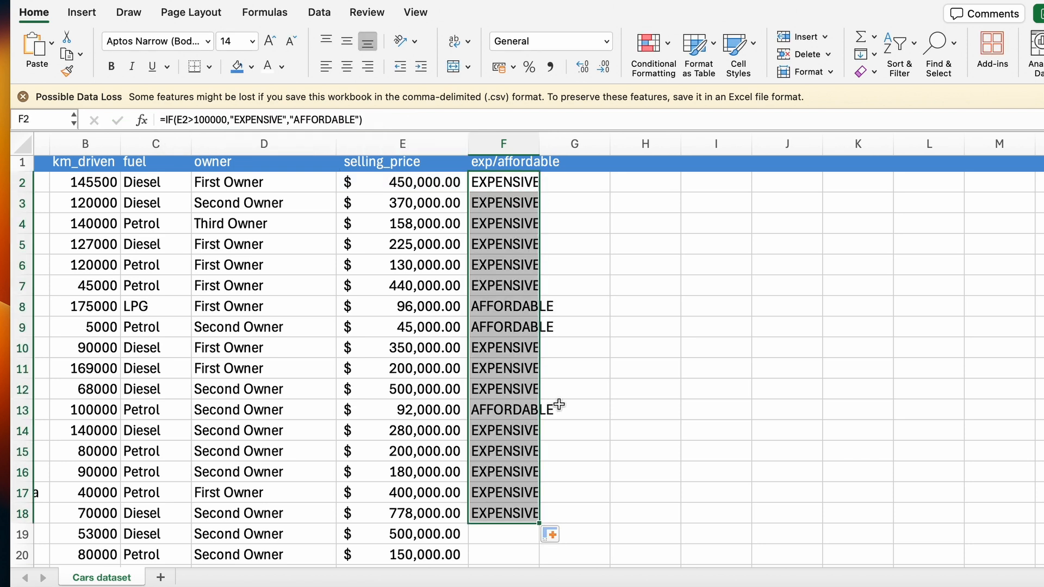
{"action": "left_click", "coordinate": [601, 403]}
{"action": "left_click", "coordinate": [428, 305]}
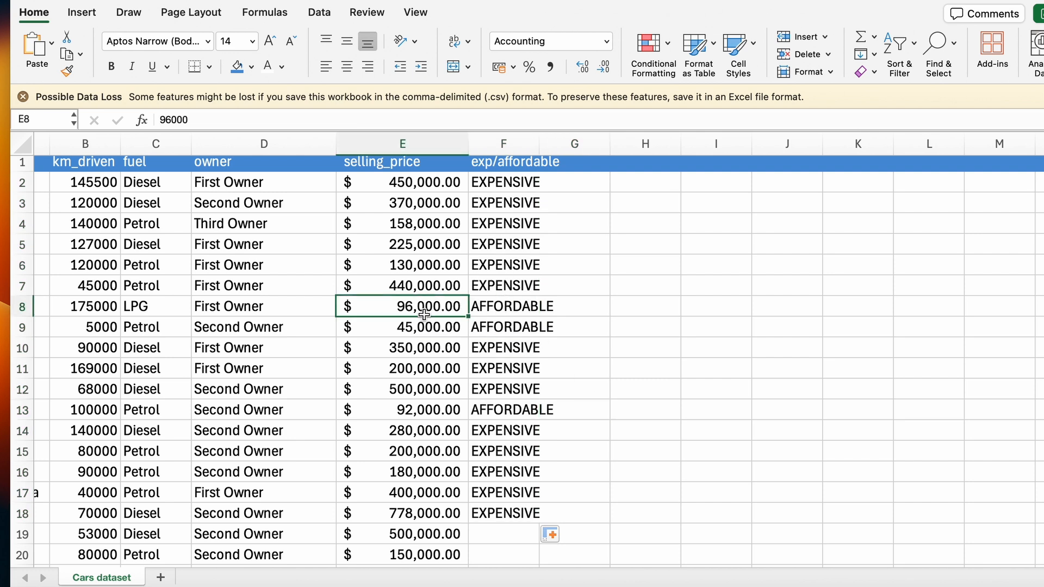
{"action": "left_click", "coordinate": [436, 329]}
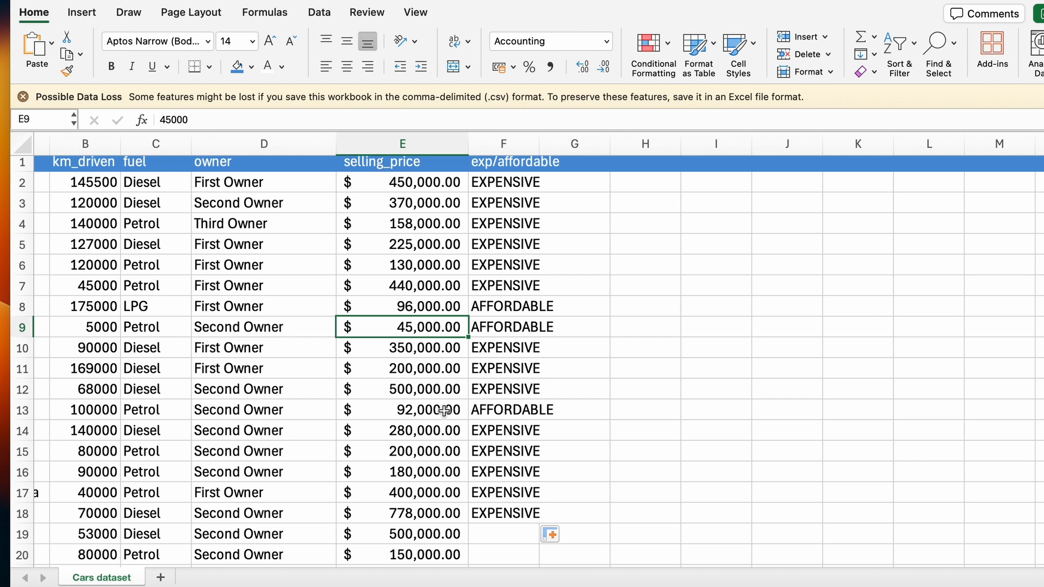
{"action": "left_click", "coordinate": [443, 412]}
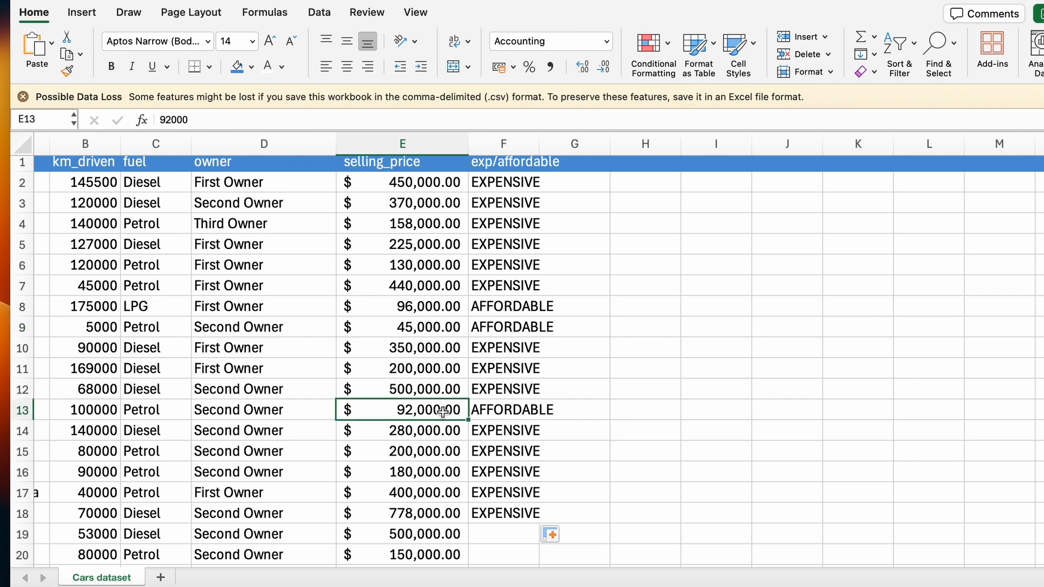
- Add the header mileage check/gas in cell H1 and widen column H to fit it
{"action": "scroll", "coordinate": [492, 243], "scroll_direction": "left", "scroll_amount": 1}
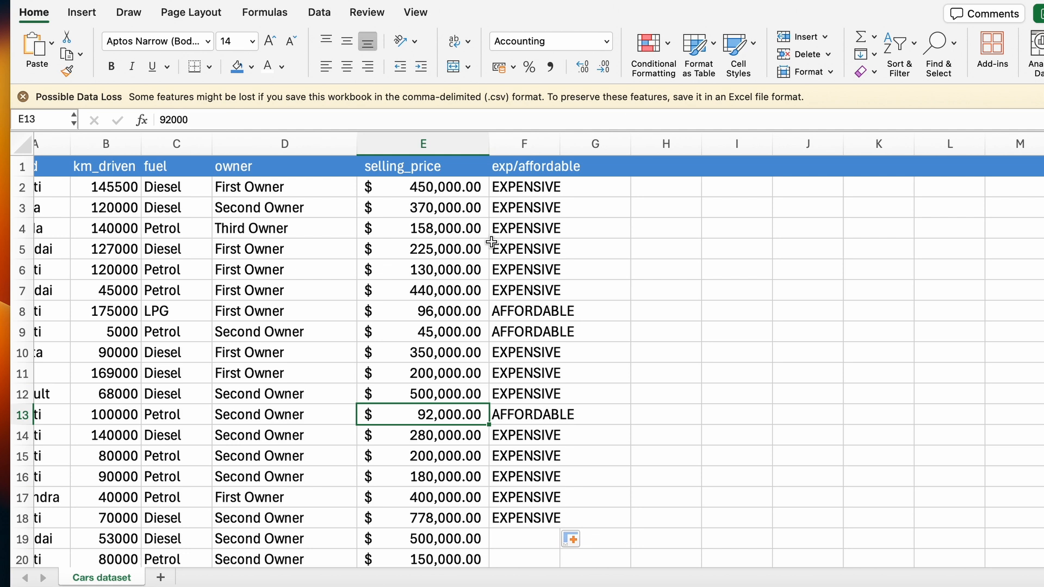
{"action": "left_click", "coordinate": [166, 173]}
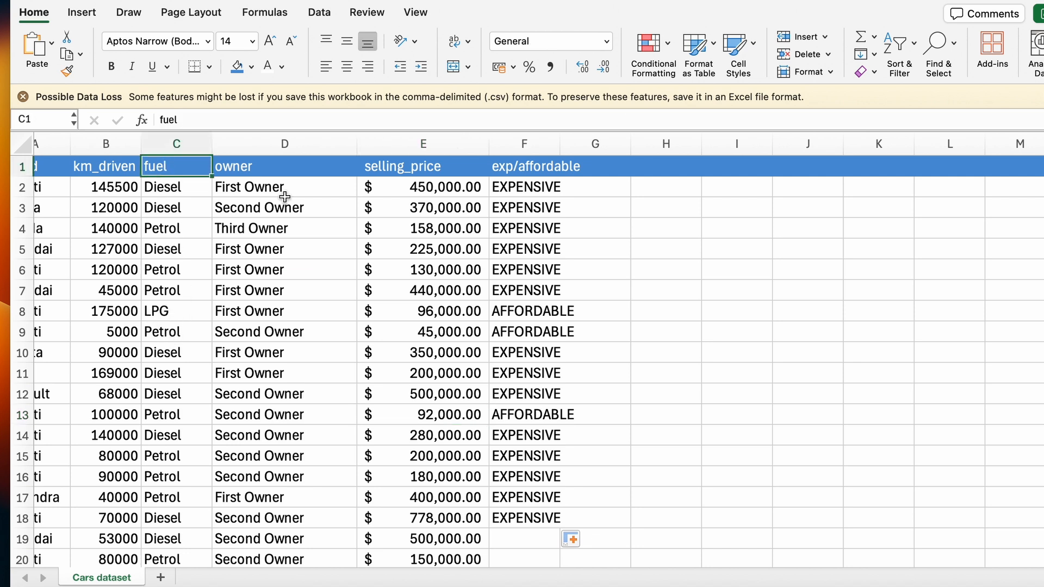
{"action": "scroll", "coordinate": [245, 209], "scroll_direction": "left", "scroll_amount": 2}
{"action": "left_click", "coordinate": [144, 187]}
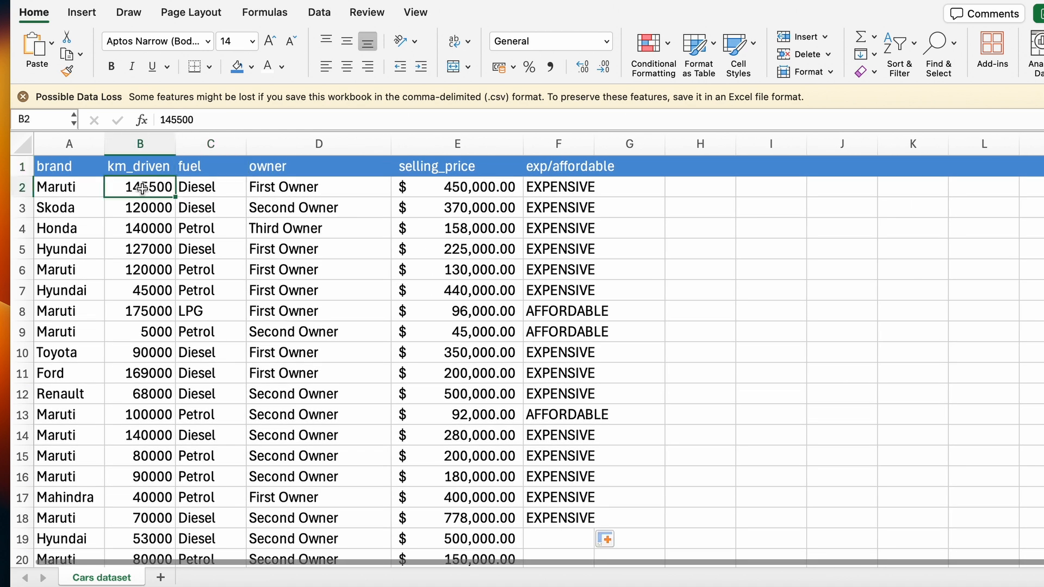
{"action": "left_click", "coordinate": [144, 212]}
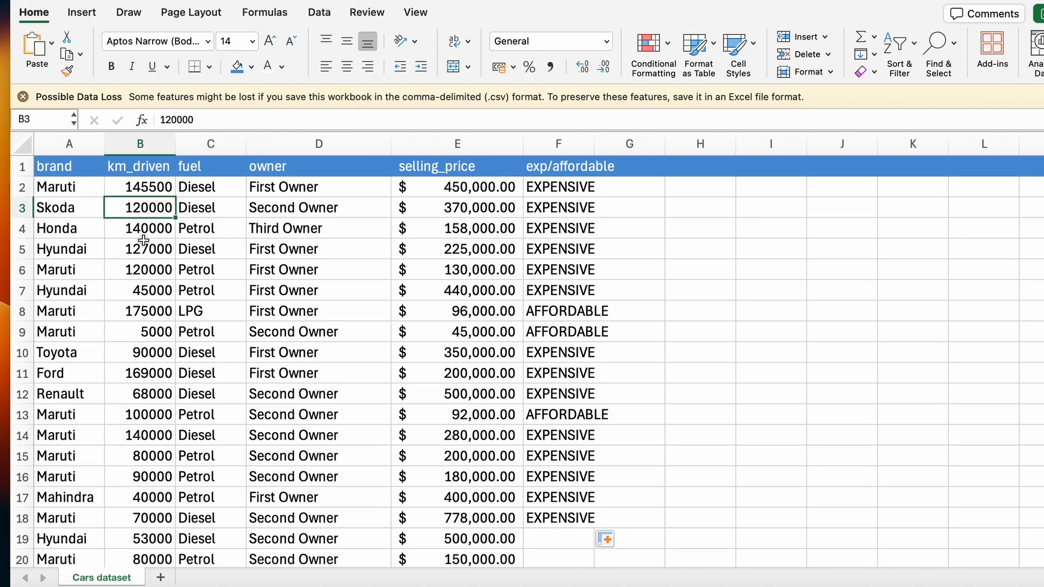
{"action": "left_click", "coordinate": [687, 170]}
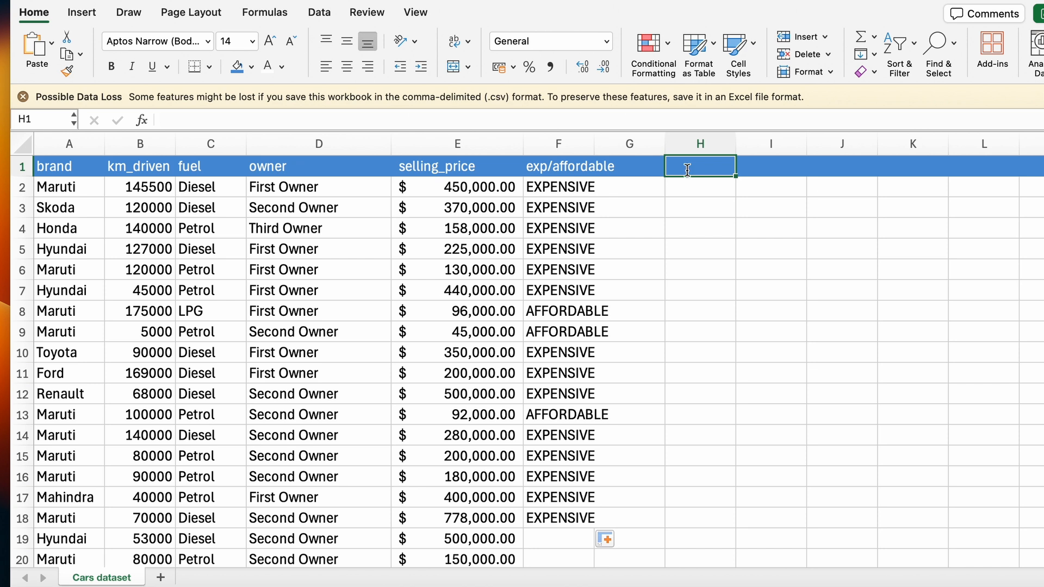
{"action": "type", "text": "mileage "}
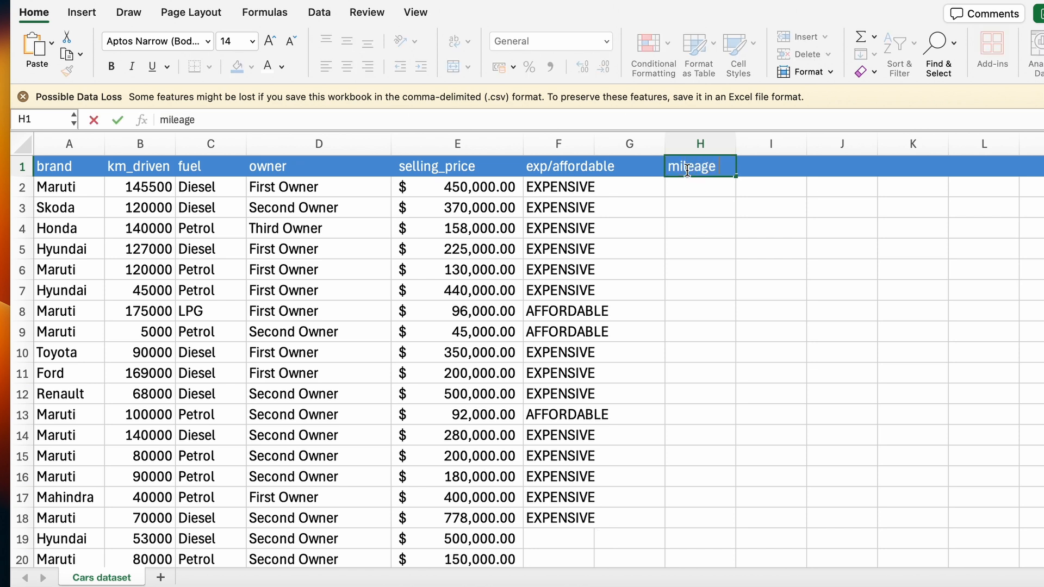
{"action": "type", "text": "check/gas"}
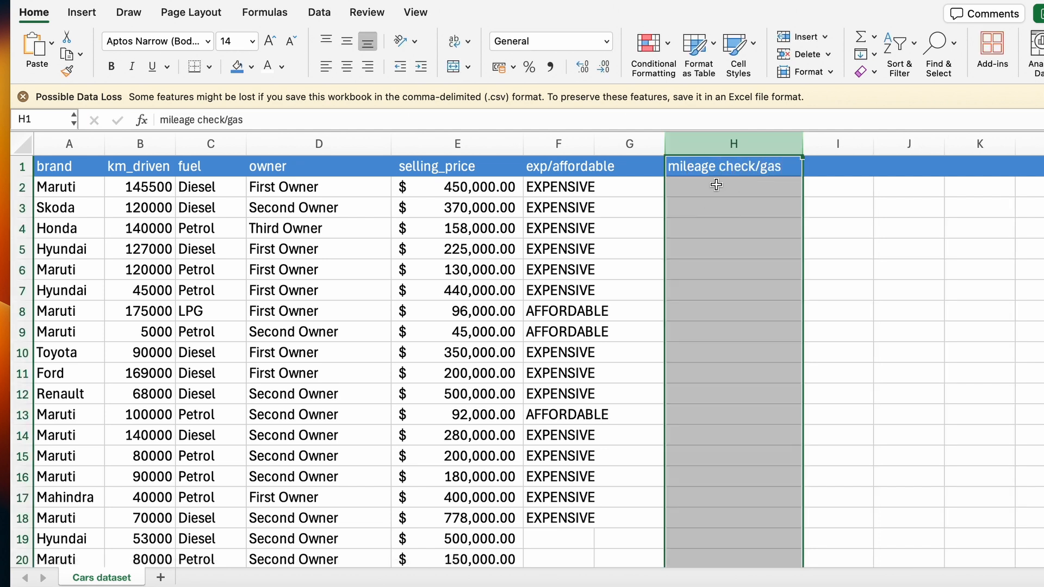
- Begin a formula in cell H2 with an AND function nested as the logical test of IF
{"action": "left_click", "coordinate": [716, 185]}
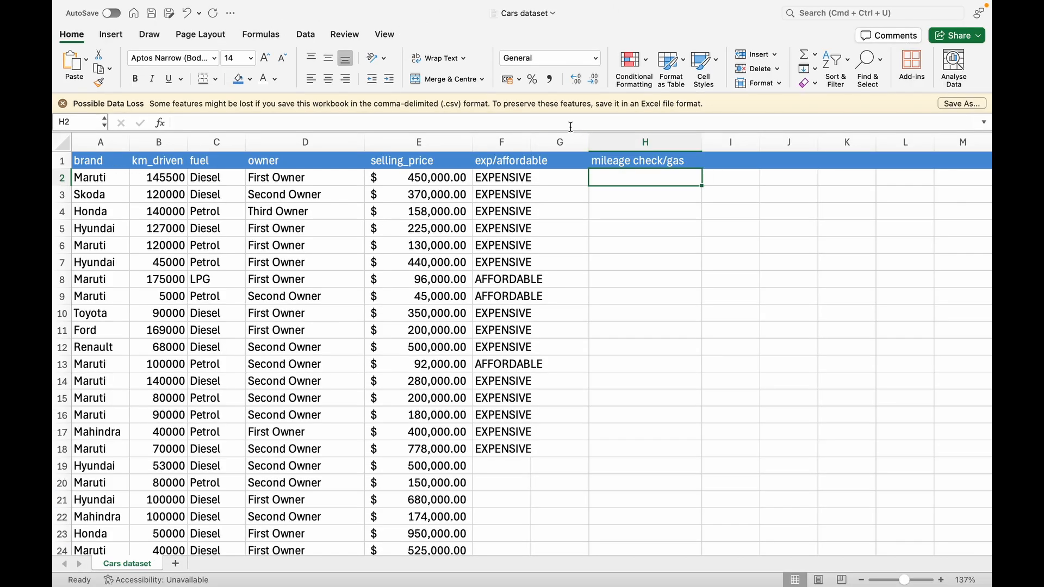
{"action": "left_click", "coordinate": [638, 121]}
{"action": "type", "text": "="}
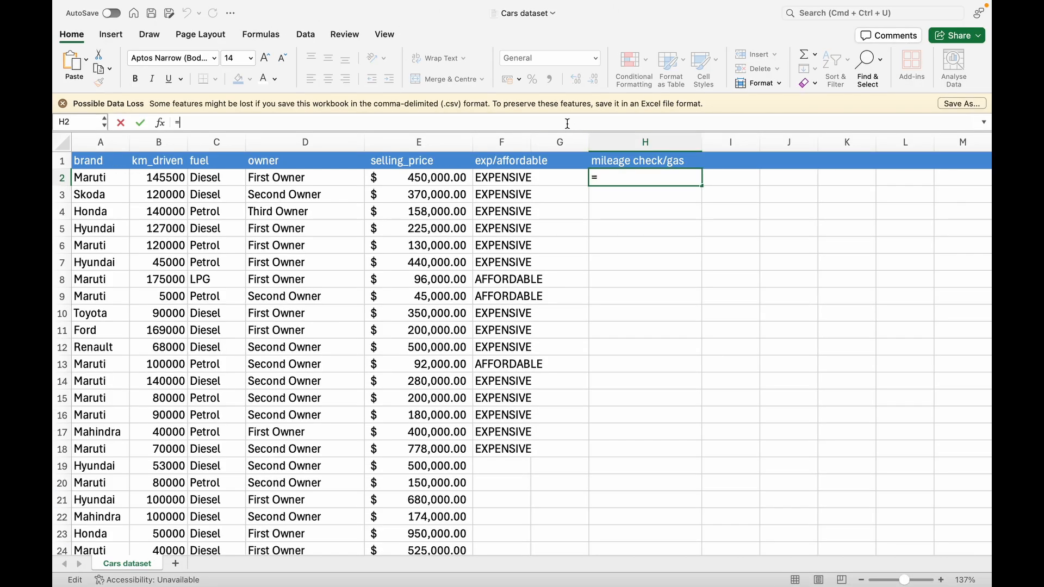
{"action": "type", "text": "IF"}
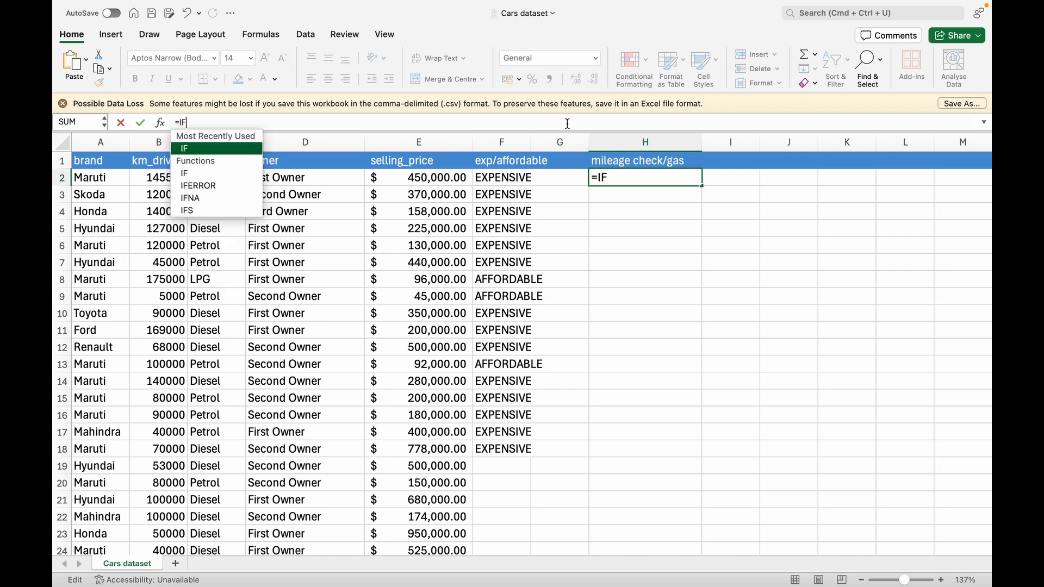
{"action": "type", "text": "("}
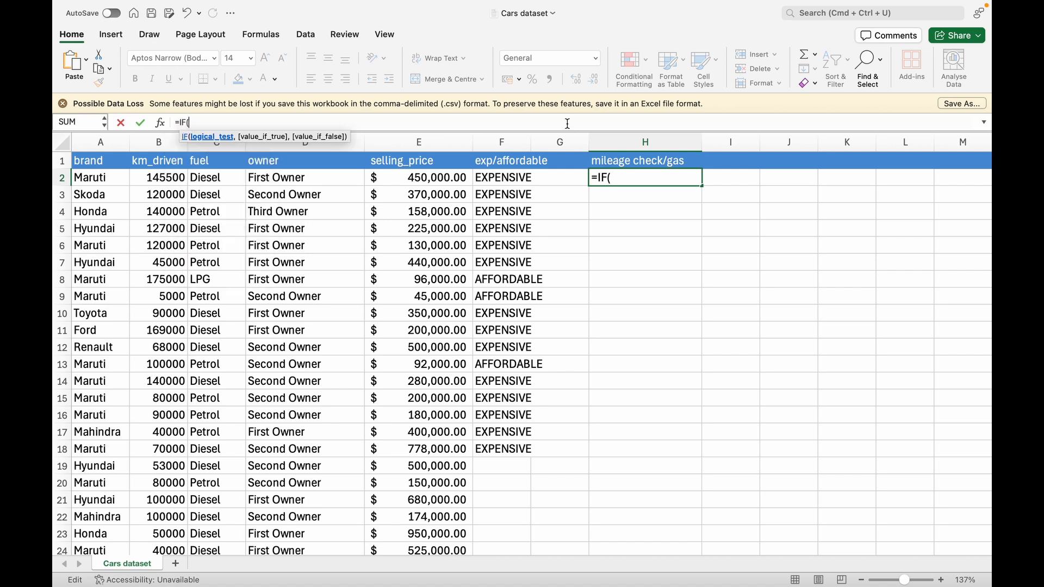
{"action": "type", "text": "AND"}
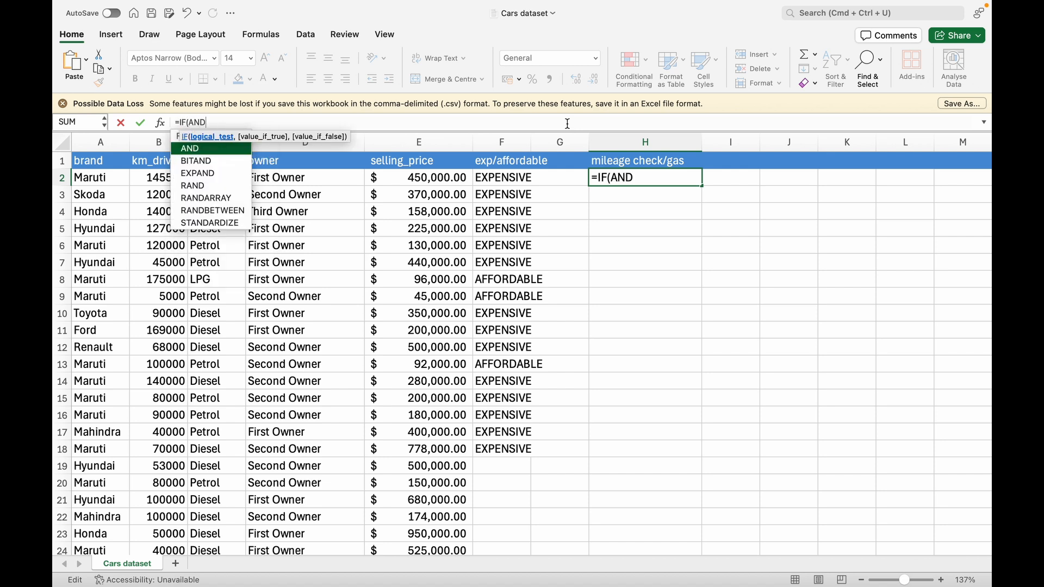
{"action": "type", "text": "("}
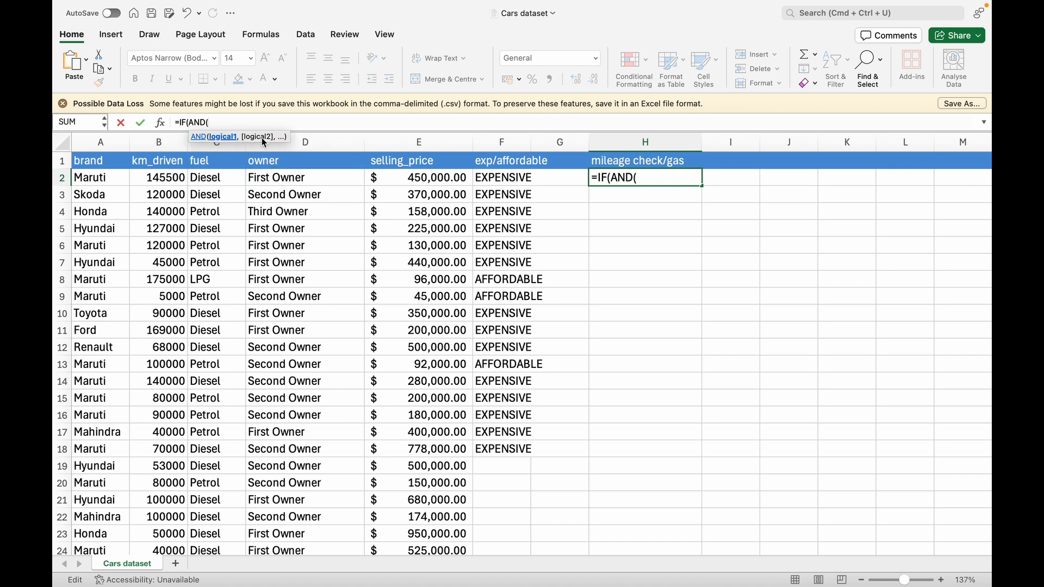
- Complete the AND test in the H2 formula with the conditions B2<50000 and C2="LPG"
{"action": "left_click", "coordinate": [169, 179]}
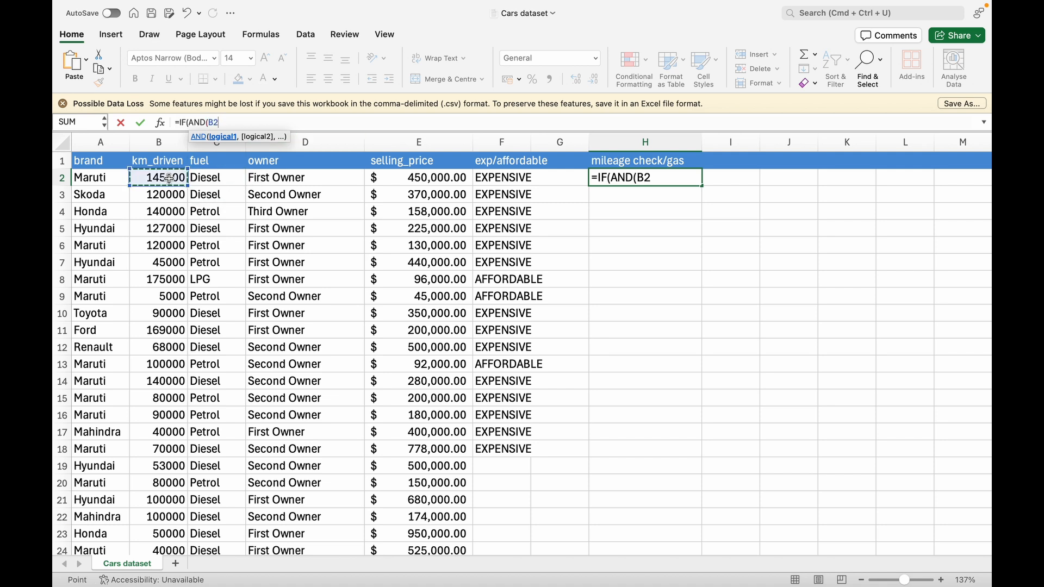
{"action": "type", "text": "<"}
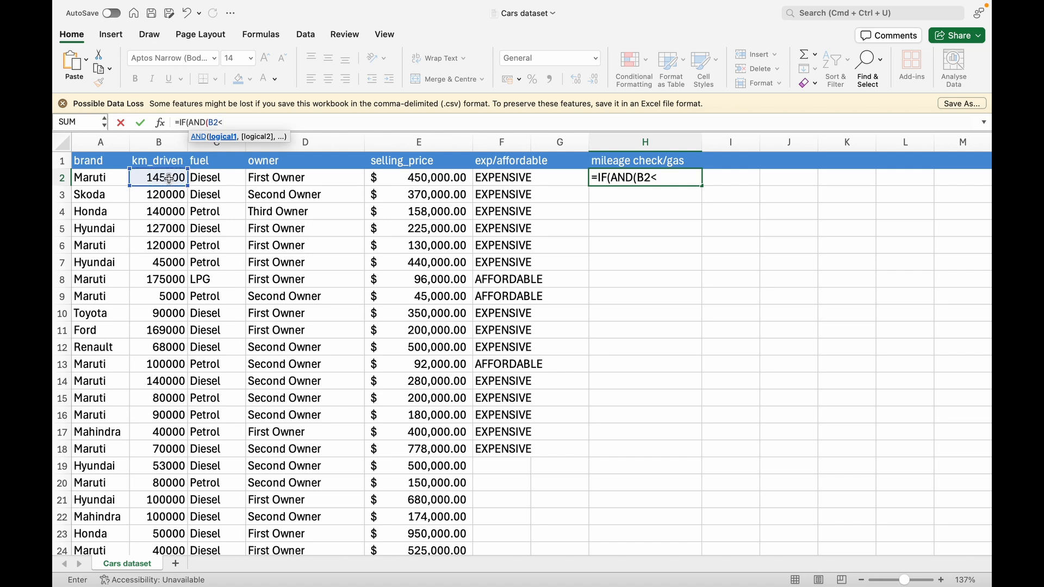
{"action": "type", "text": "50000"}
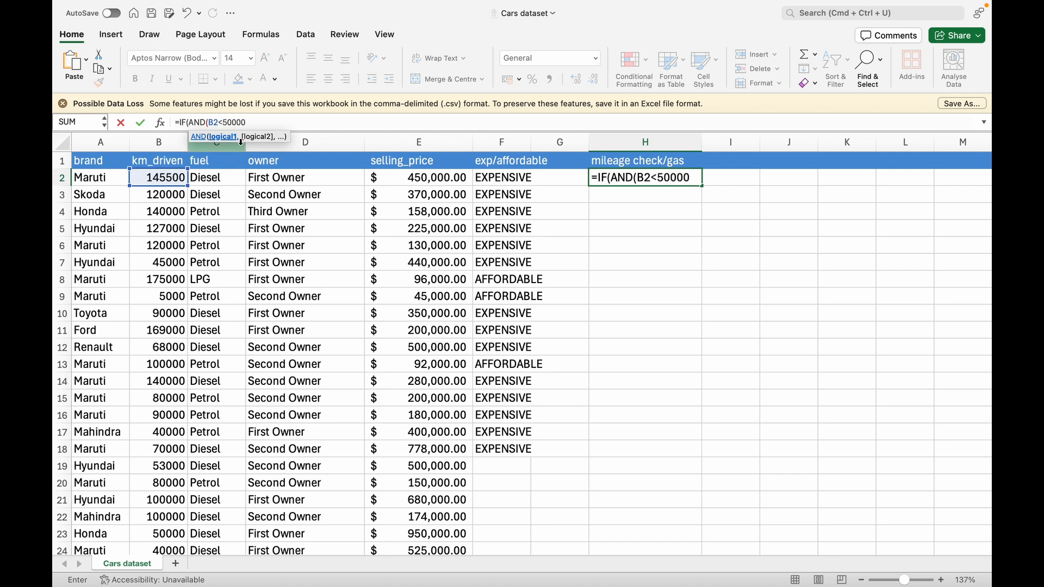
{"action": "type", "text": ","}
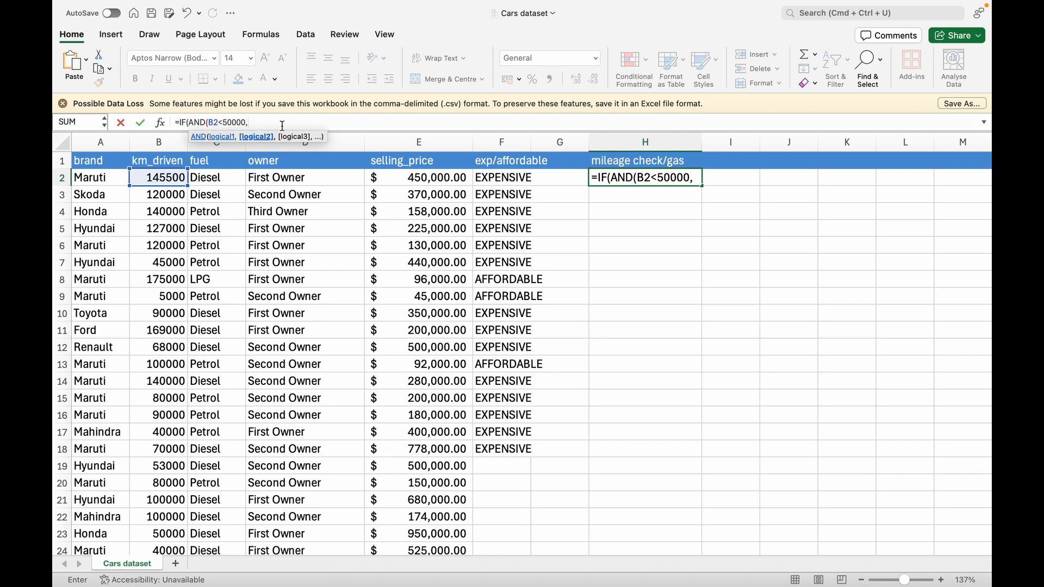
{"action": "left_click", "coordinate": [213, 180]}
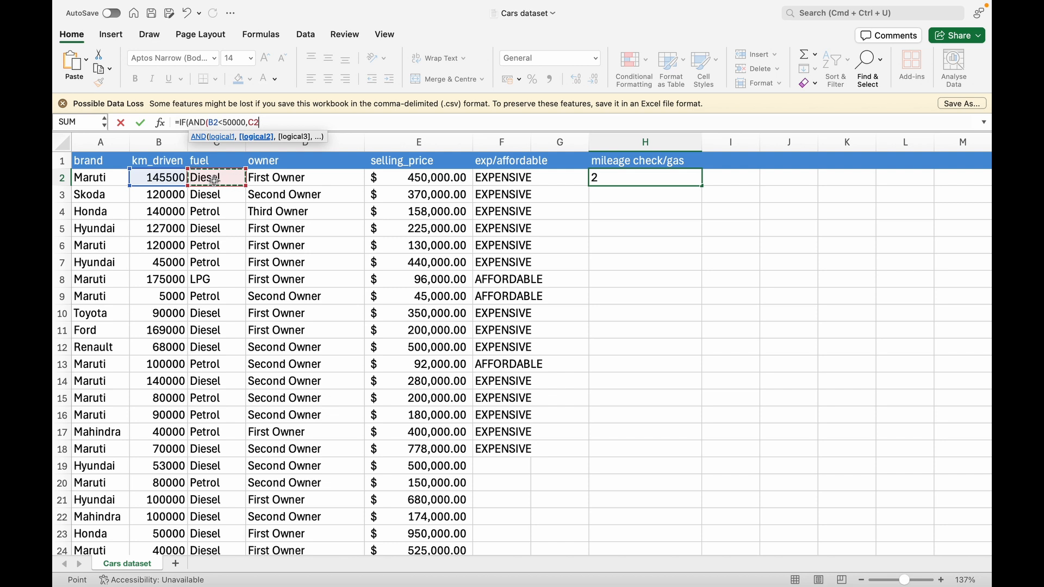
{"action": "type", "text": "="}
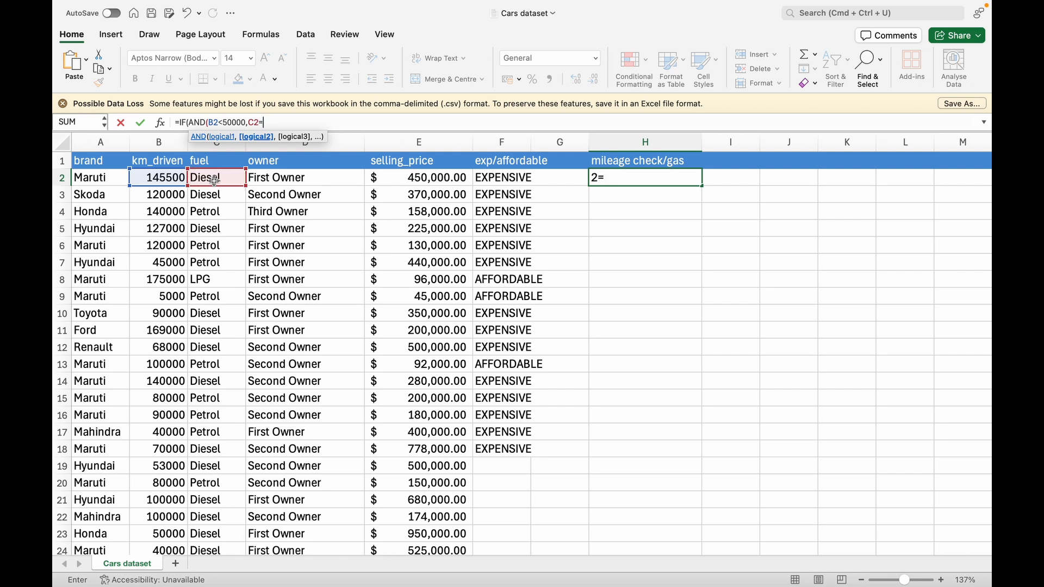
{"action": "type", "text": "\"LPG\")"}
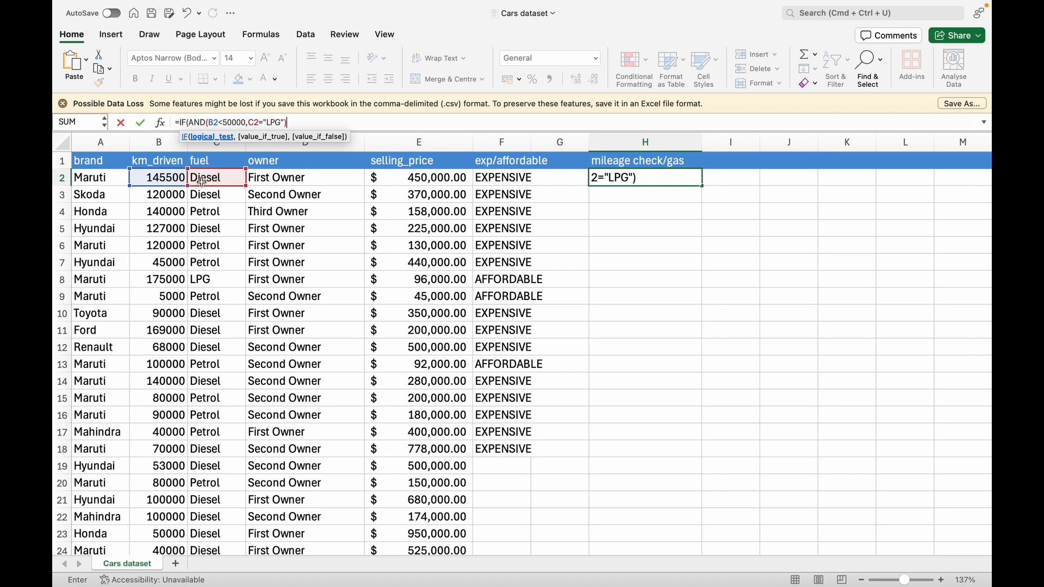
- Check the AND test in H2 and set the IF function's value-if-true text to "LOW MILEAGE GAS CAR"
{"action": "left_click", "coordinate": [293, 123]}
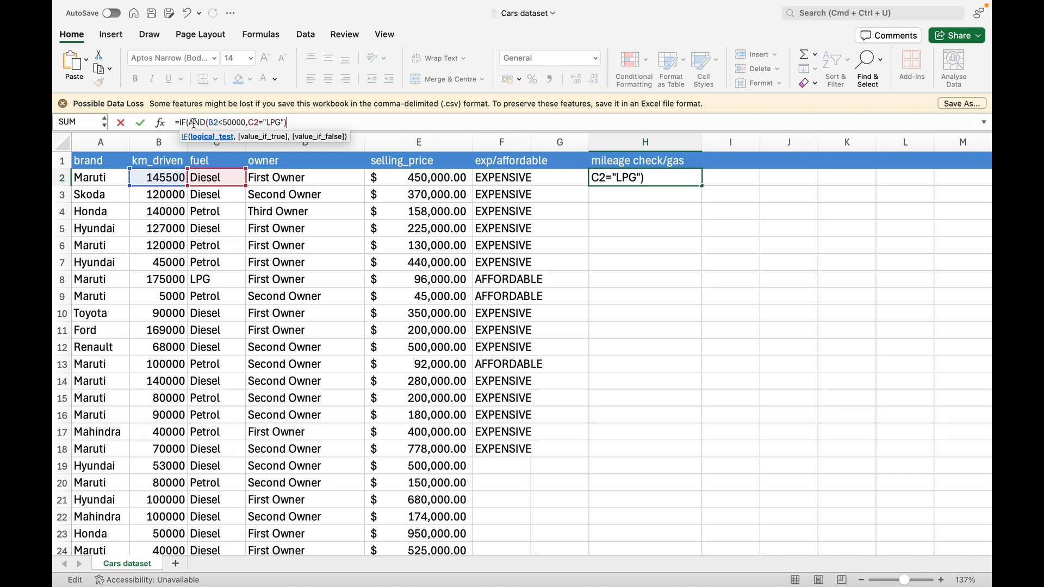
{"action": "left_click_drag", "start_coordinate": [216, 123], "coordinate": [289, 121]}
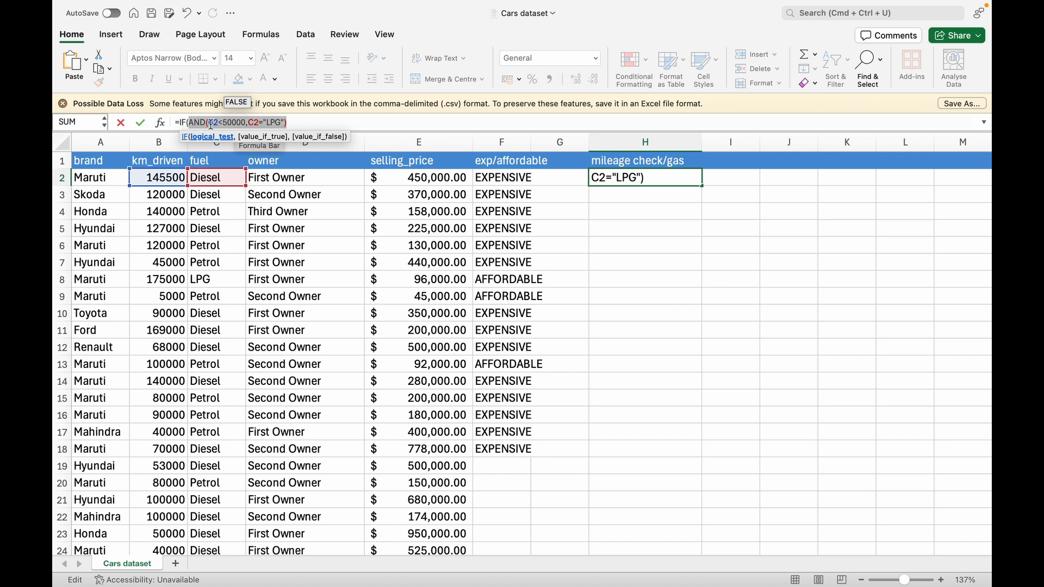
{"action": "left_click", "coordinate": [294, 122]}
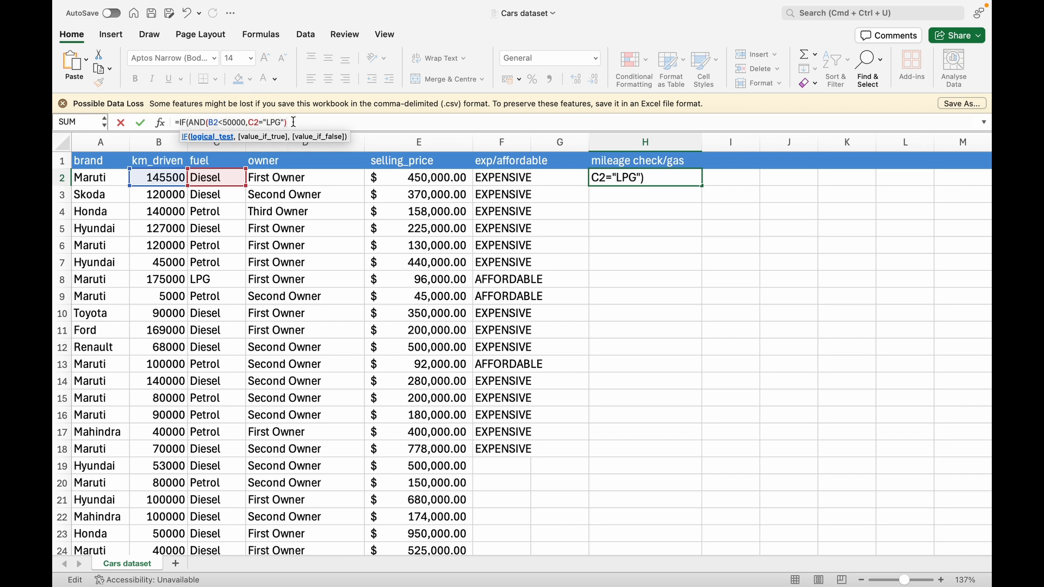
{"action": "type", "text": ","}
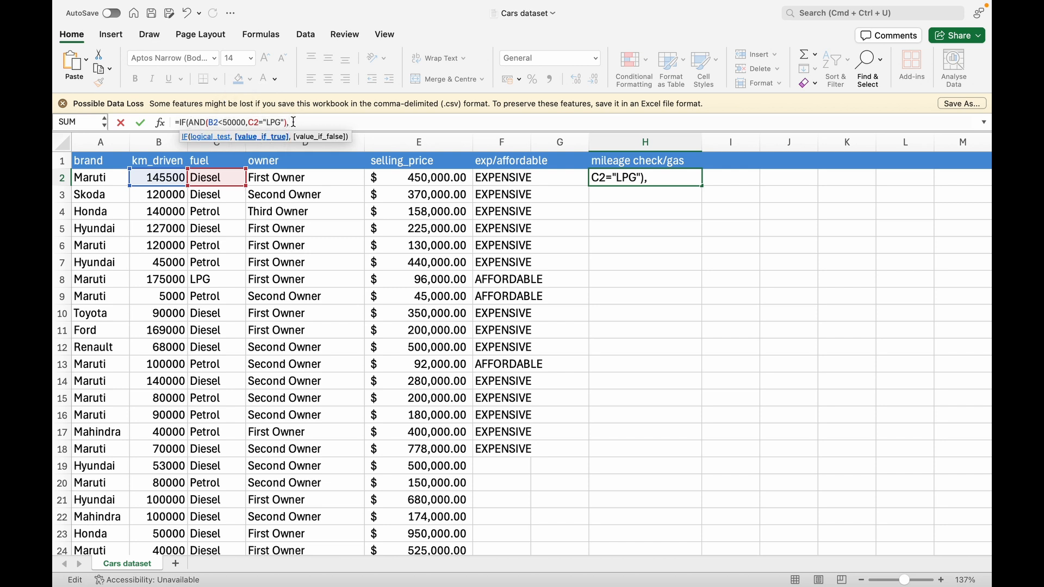
{"action": "type", "text": "\"LOW MILEAGE CAR\", HI"}
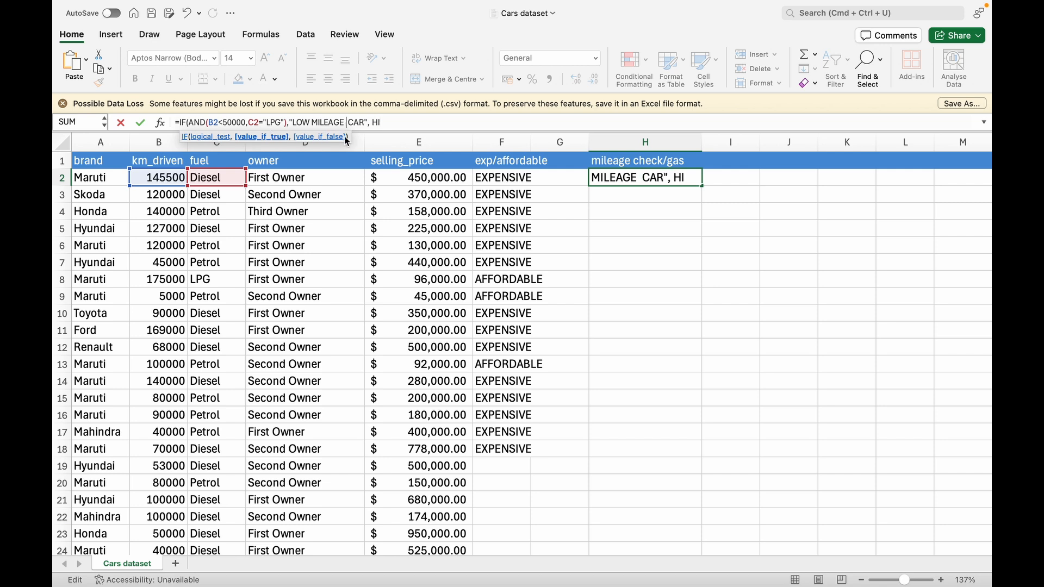
{"action": "type", "text": " GAS"}
- Set the value-if-false text to "HIGH MILEAGE GAS CAR" and commit the H2 formula
{"action": "left_click", "coordinate": [403, 122]}
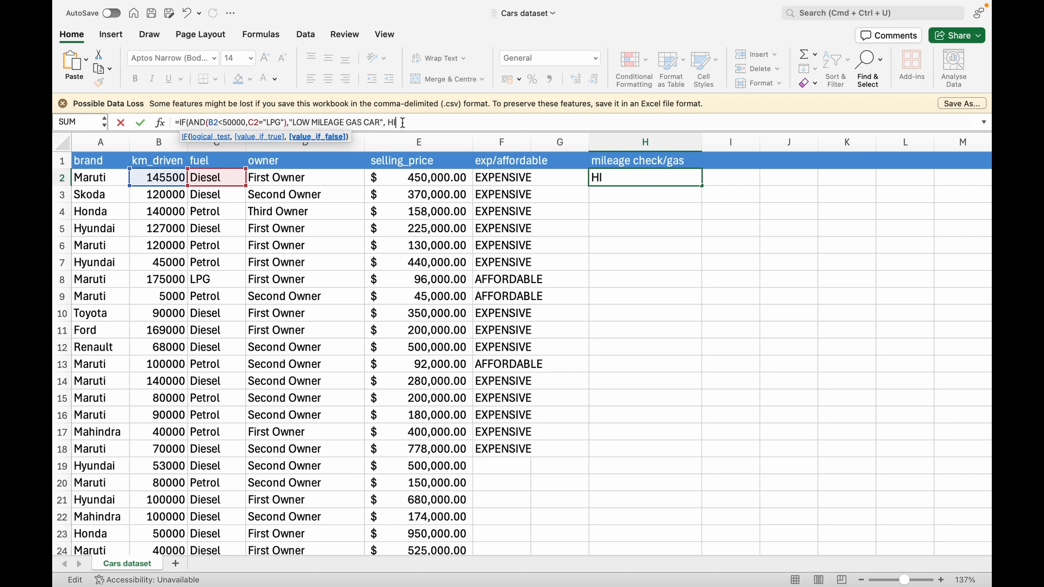
{"action": "type", "text": "GH MILEAGE C"}
{"action": "key", "text": "BackSpace"}
{"action": "type", "text": "GAS CAR"}
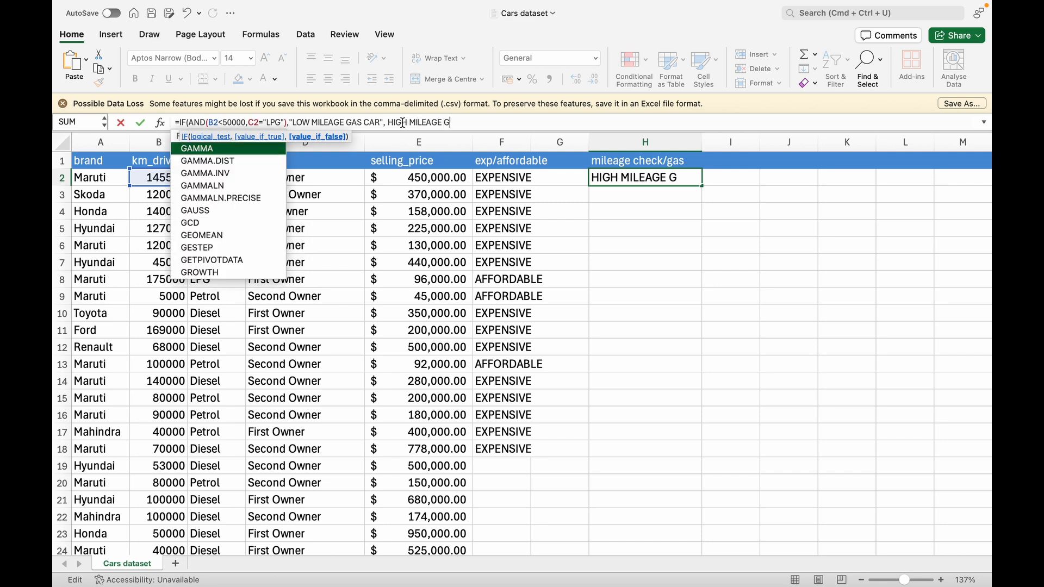
{"action": "left_click", "coordinate": [390, 122]}
{"action": "type", "text": "\""}
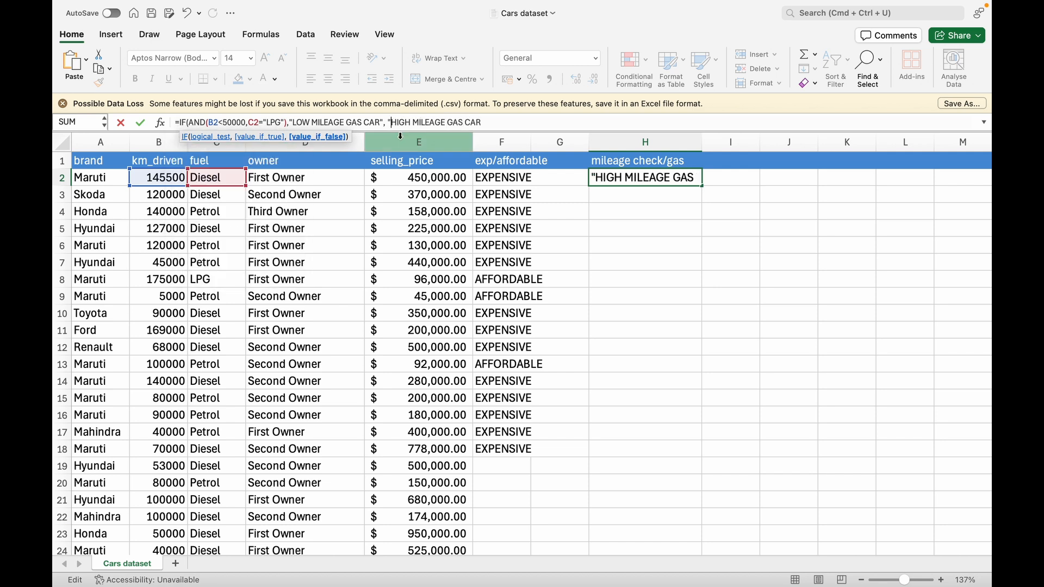
{"action": "left_click", "coordinate": [491, 123]}
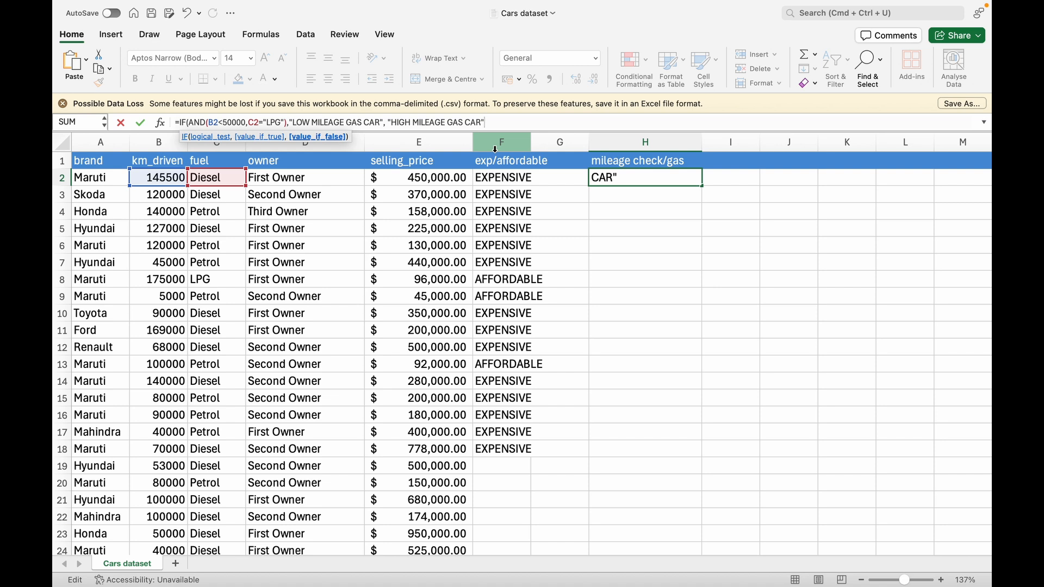
{"action": "type", "text": "\""}
{"action": "key", "text": "Return"}
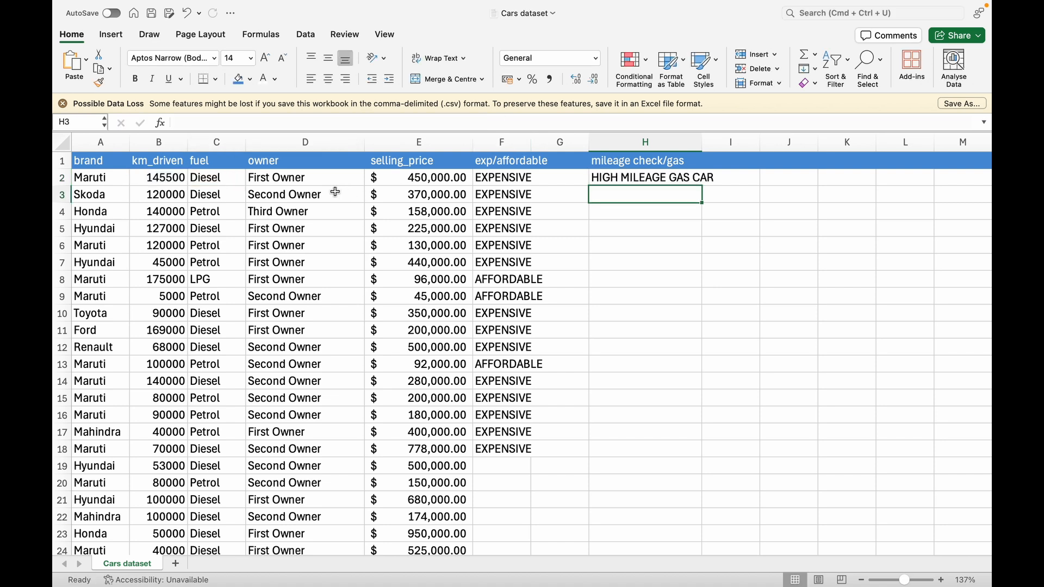
- Examine the km_driven value in row 2 and the H2 formula's AND test, value-if-true text and value-if-false text
{"action": "left_click", "coordinate": [420, 180]}
{"action": "left_click", "coordinate": [159, 182]}
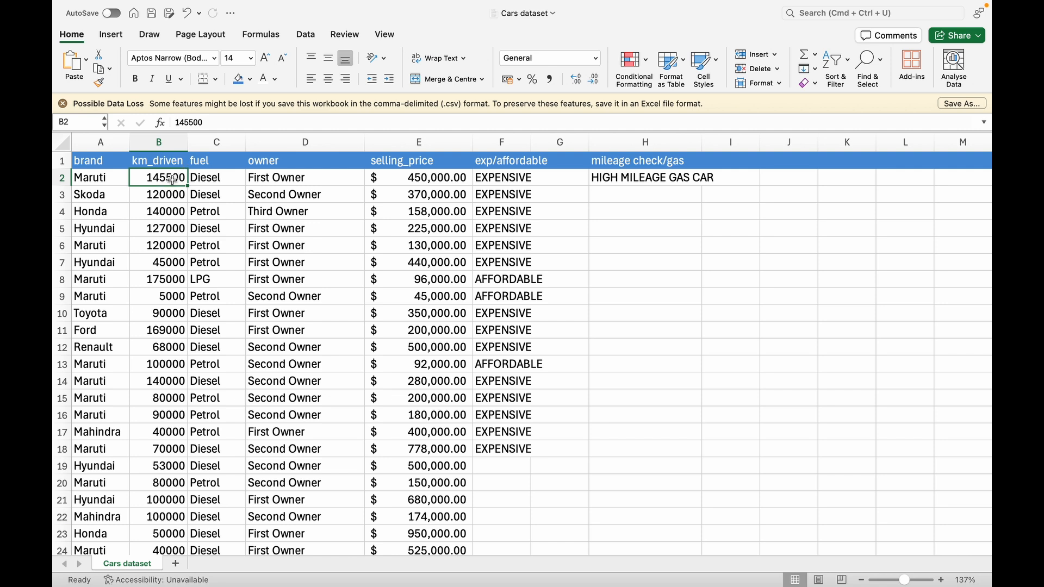
{"action": "left_click", "coordinate": [610, 182]}
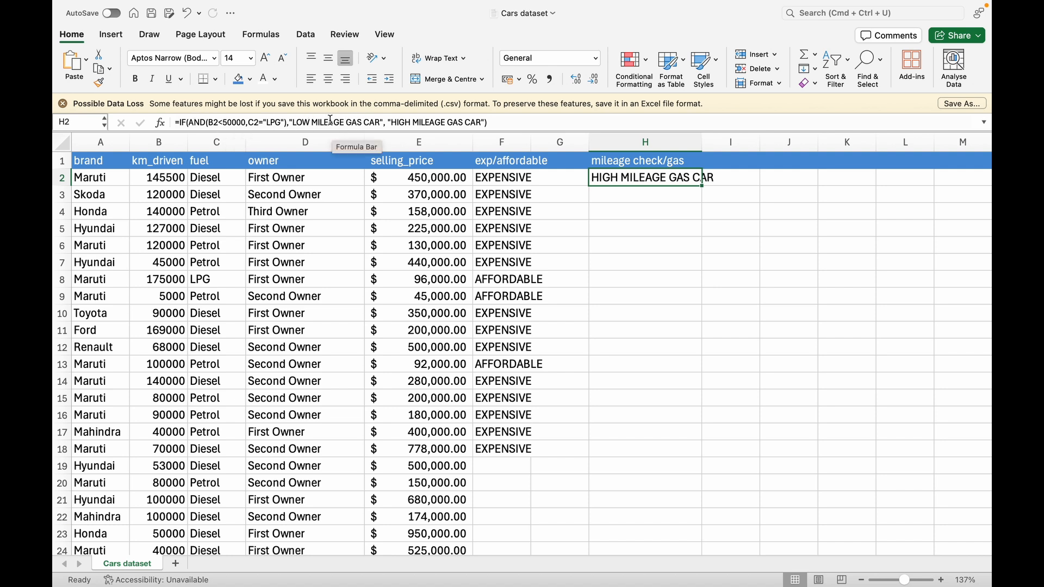
{"action": "left_click_drag", "start_coordinate": [374, 123], "coordinate": [298, 117]}
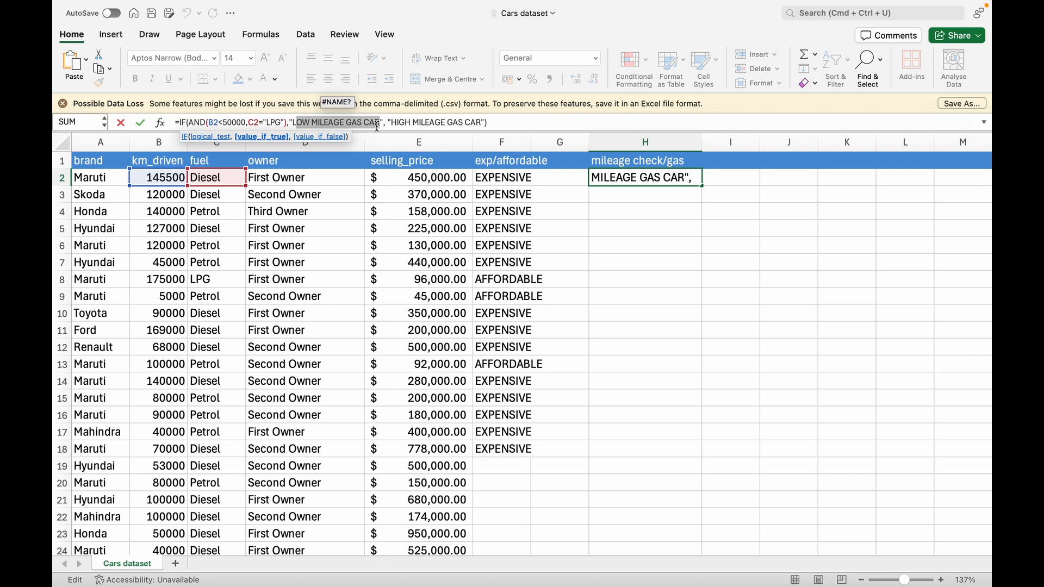
{"action": "left_click_drag", "start_coordinate": [390, 121], "coordinate": [485, 121]}
{"action": "left_click_drag", "start_coordinate": [288, 122], "coordinate": [199, 122]}
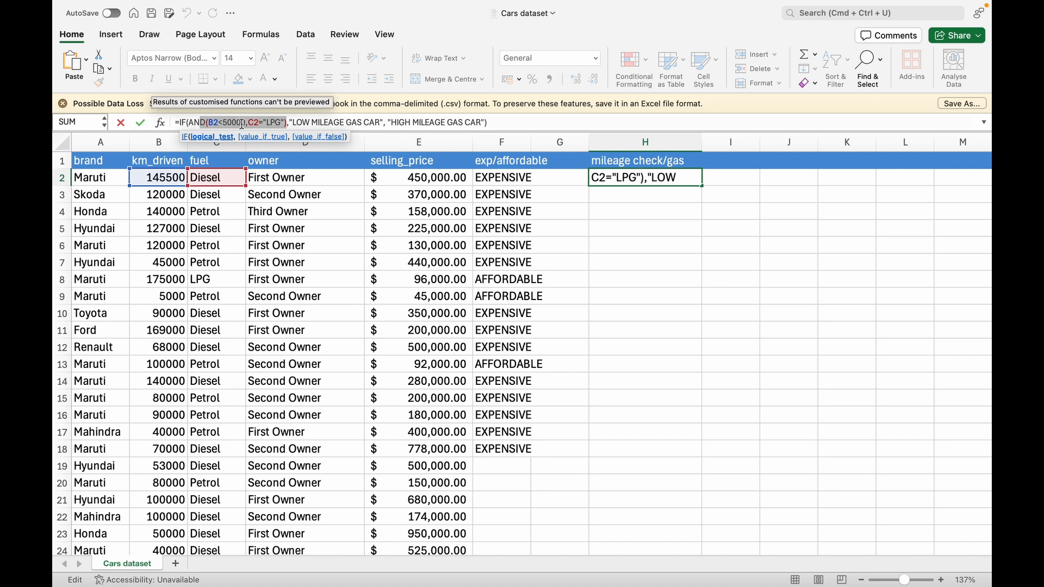
{"action": "left_click", "coordinate": [509, 122]}
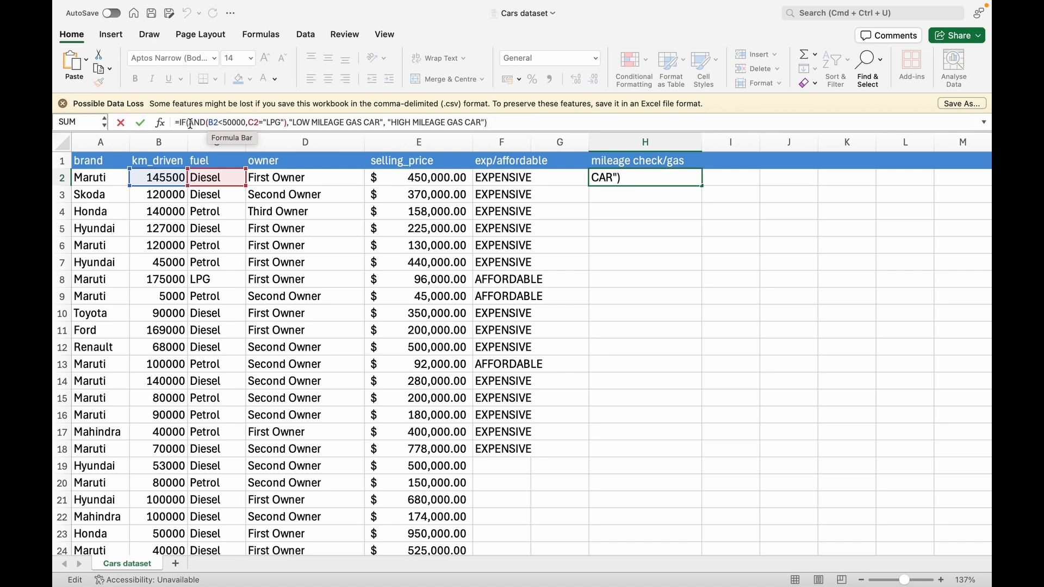
{"action": "left_click_drag", "start_coordinate": [190, 123], "coordinate": [287, 123]}
{"action": "left_click", "coordinate": [318, 122]}
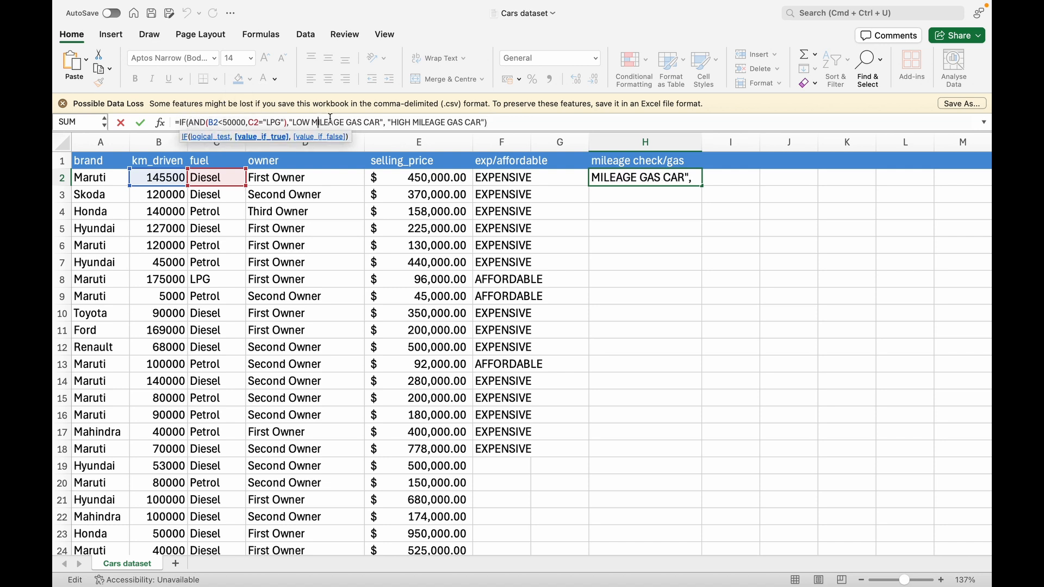
{"action": "left_click_drag", "start_coordinate": [383, 123], "coordinate": [290, 122]}
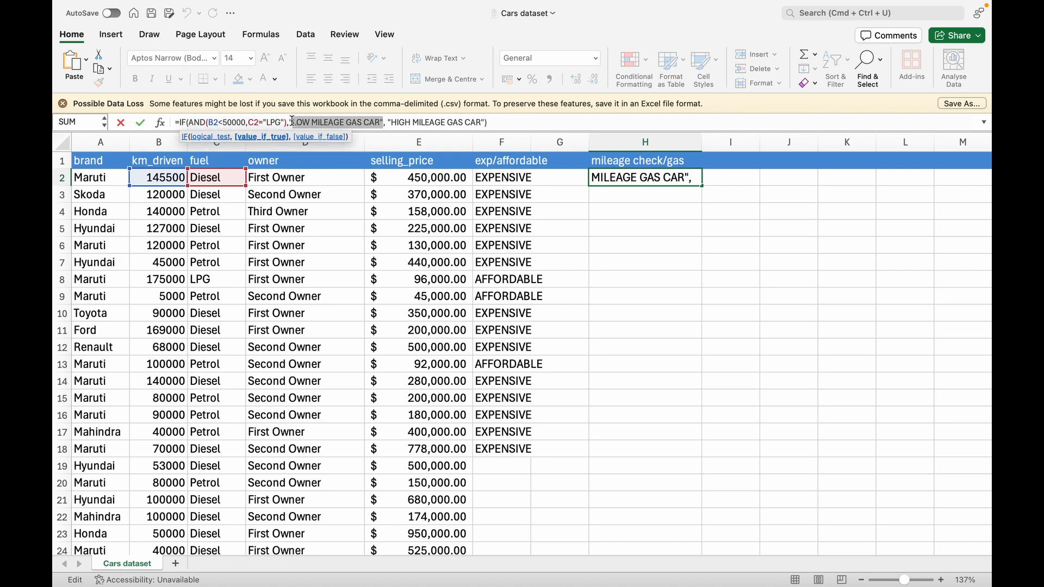
{"action": "left_click_drag", "start_coordinate": [398, 123], "coordinate": [462, 123]}
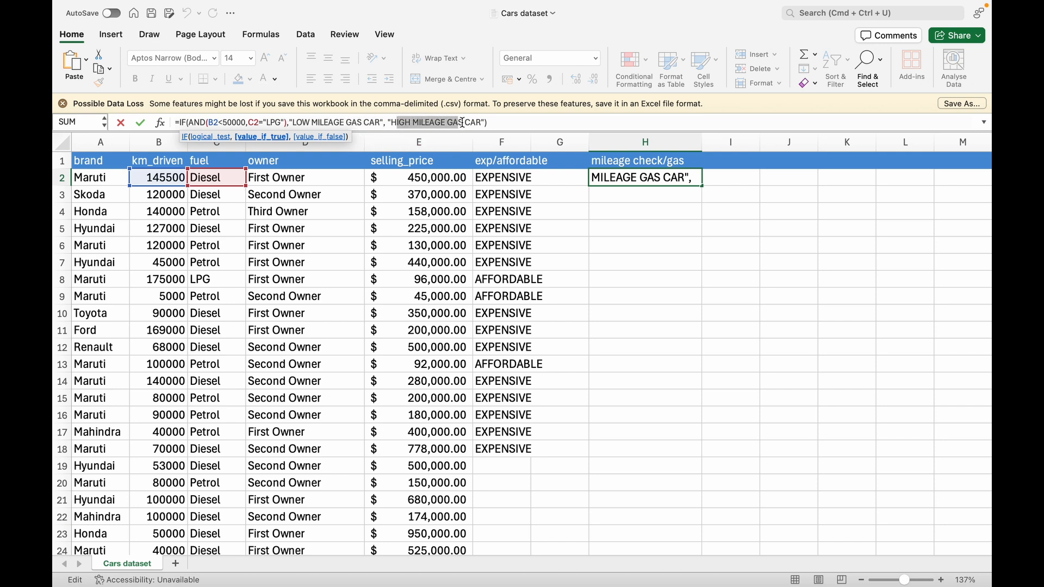
{"action": "left_click", "coordinate": [515, 123]}
{"action": "key", "text": "Return"}
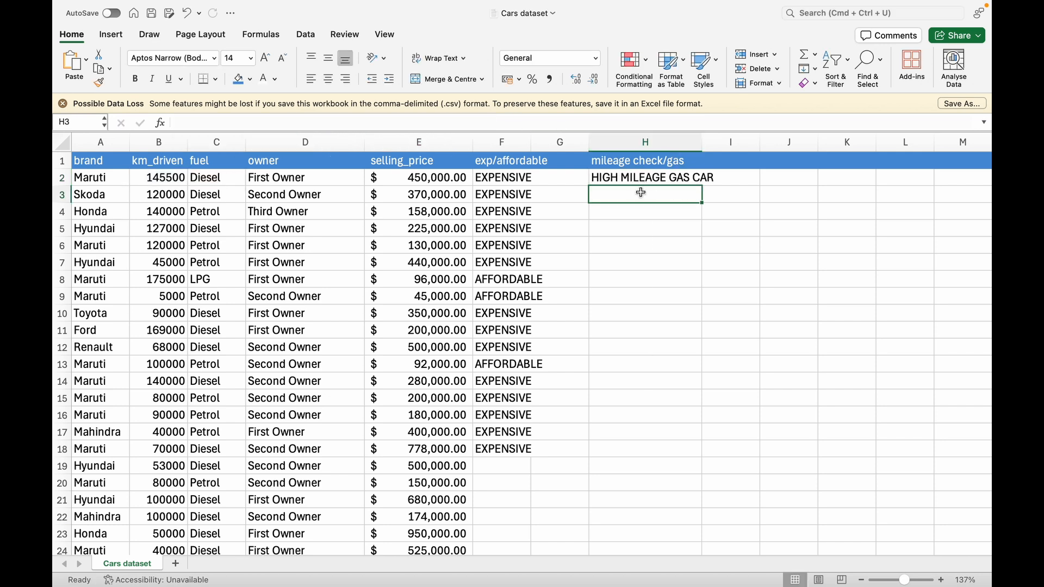
- Fit column H to its contents and fill the H2 formula down the column alongside the car data
{"action": "left_click", "coordinate": [669, 179]}
{"action": "double_click", "coordinate": [702, 142]}
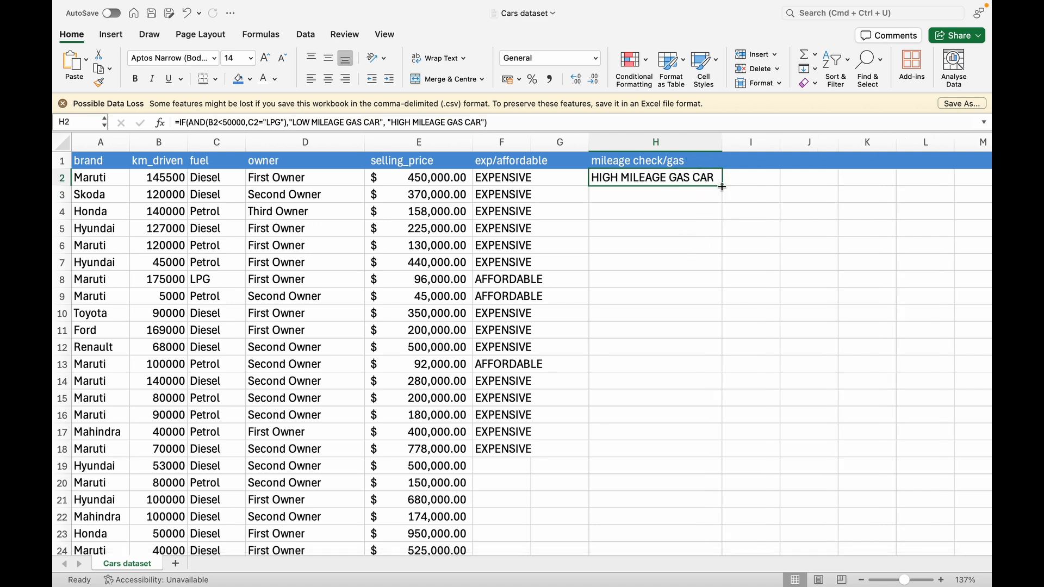
{"action": "left_click_drag", "start_coordinate": [724, 186], "coordinate": [662, 417]}
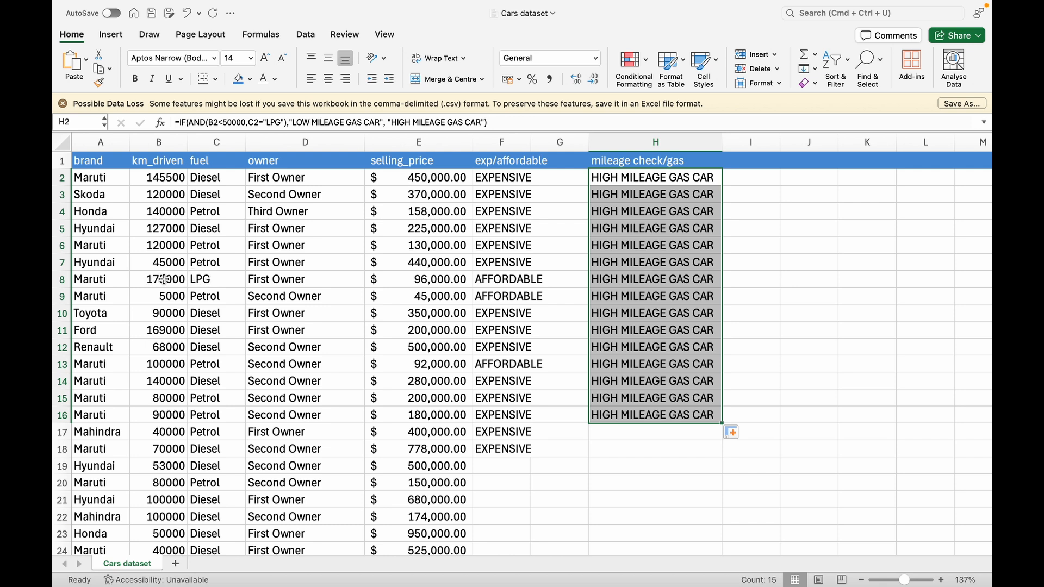
{"action": "double_click", "coordinate": [721, 423]}
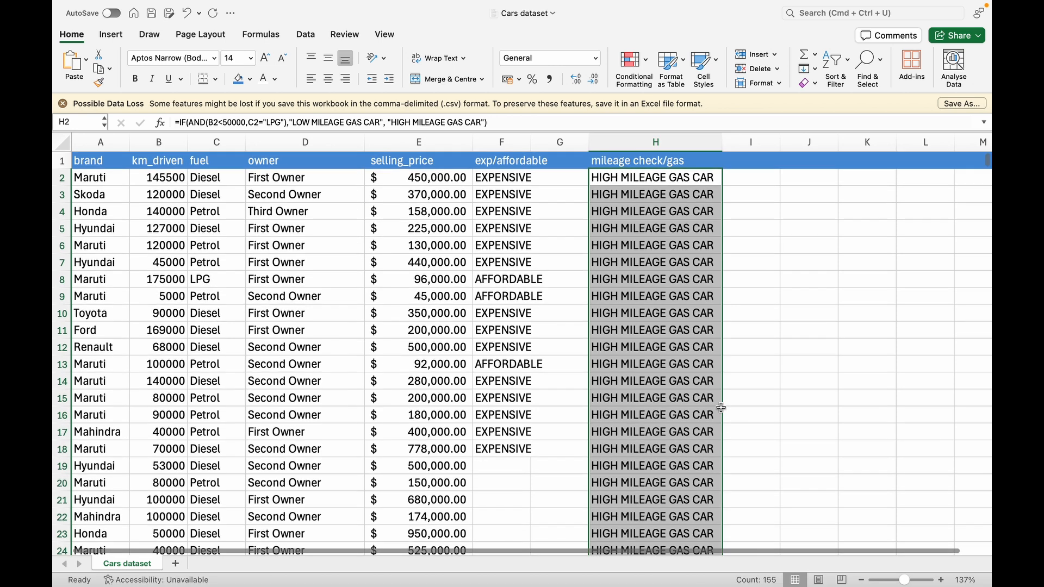
- Look through the column H results for a row classified as LOW MILEAGE GAS CAR and check its fuel type
{"action": "scroll", "coordinate": [721, 408], "scroll_direction": "down", "scroll_amount": 15}
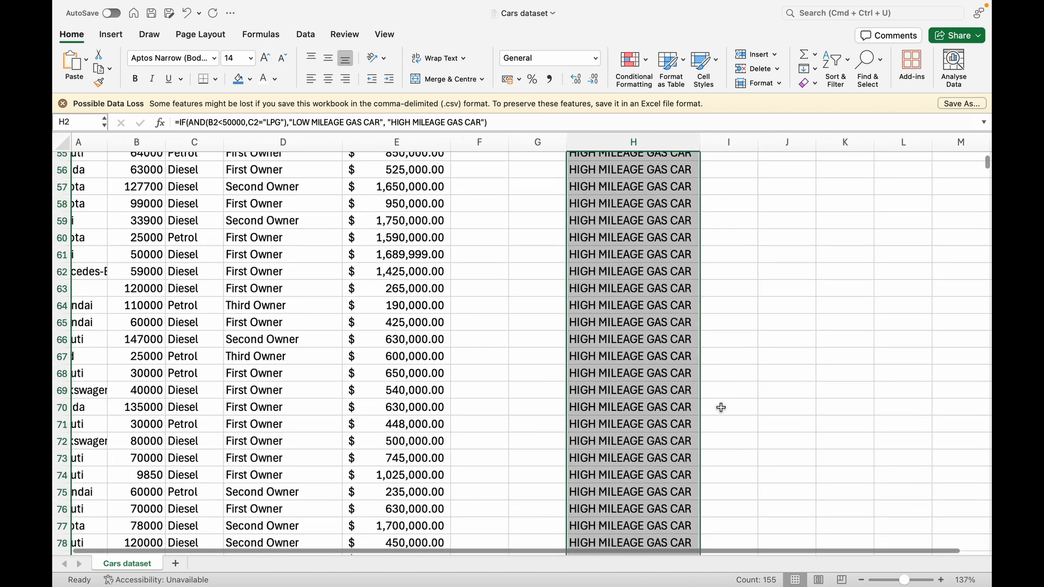
{"action": "key", "text": "Down"}
{"action": "scroll", "coordinate": [700, 366], "scroll_direction": "down", "scroll_amount": 5}
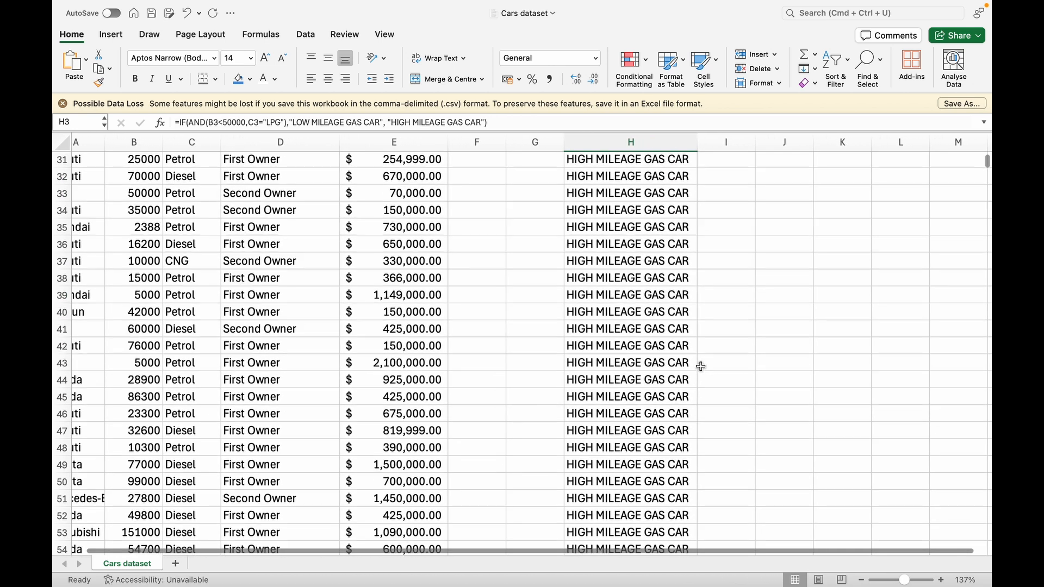
{"action": "scroll", "coordinate": [700, 366], "scroll_direction": "down", "scroll_amount": 6}
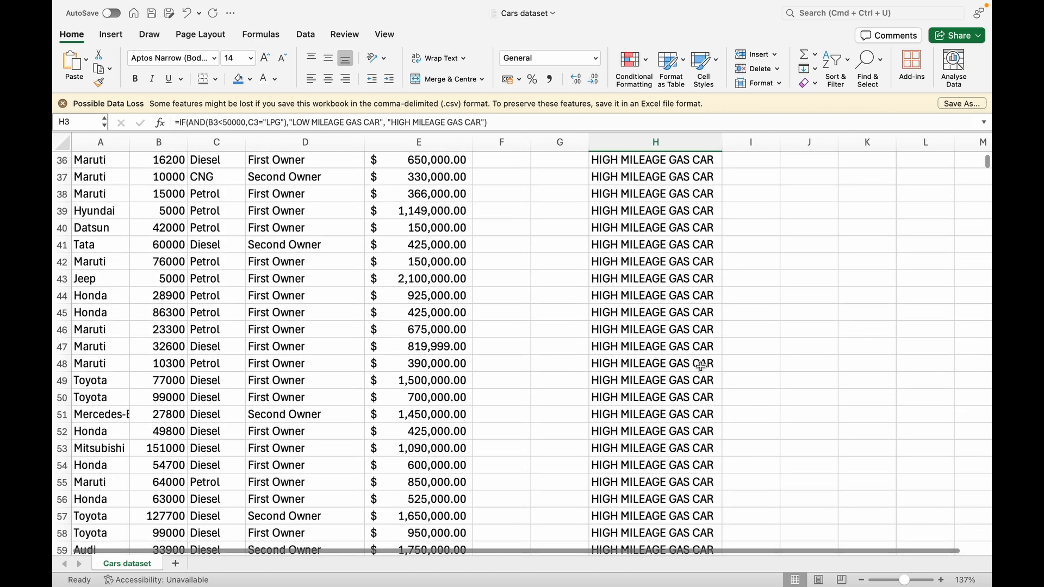
{"action": "scroll", "coordinate": [701, 366], "scroll_direction": "down", "scroll_amount": 5}
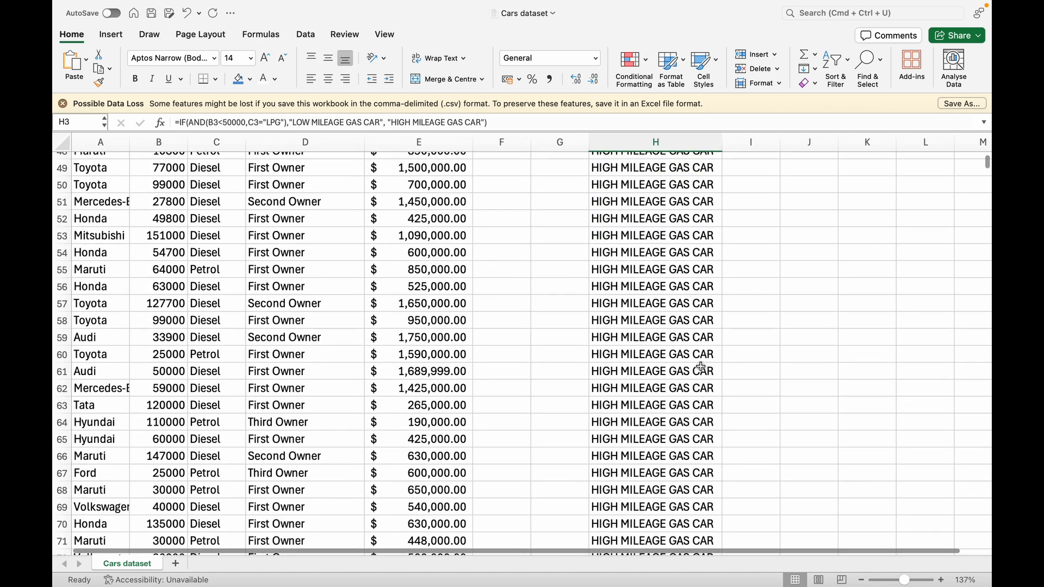
{"action": "scroll", "coordinate": [701, 366], "scroll_direction": "down", "scroll_amount": 10}
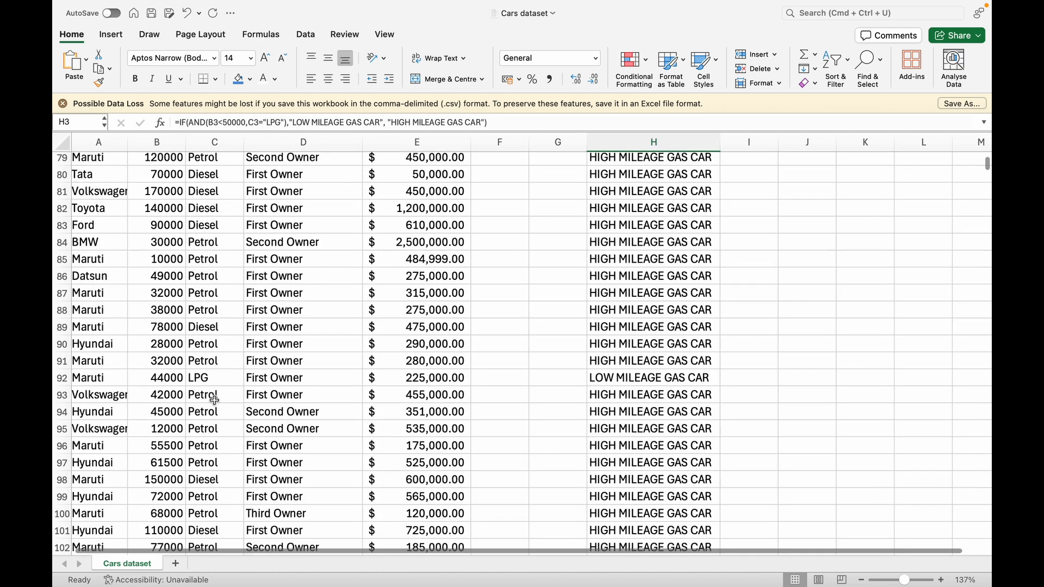
{"action": "left_click", "coordinate": [210, 381]}
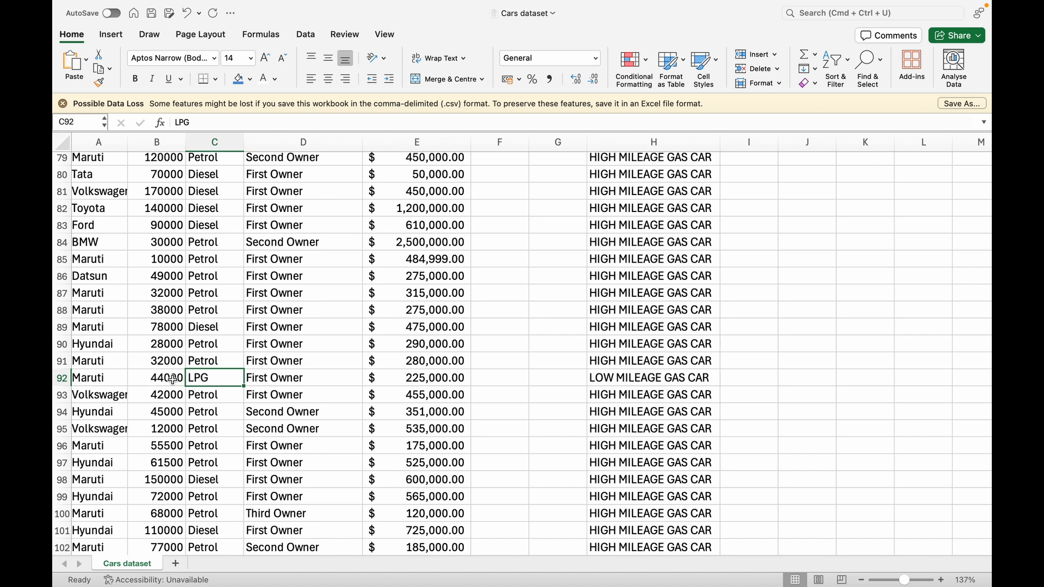
- Enter the header "premium diesel/standard" in I1 and fit column I to its width
{"action": "left_click", "coordinate": [61, 378]}
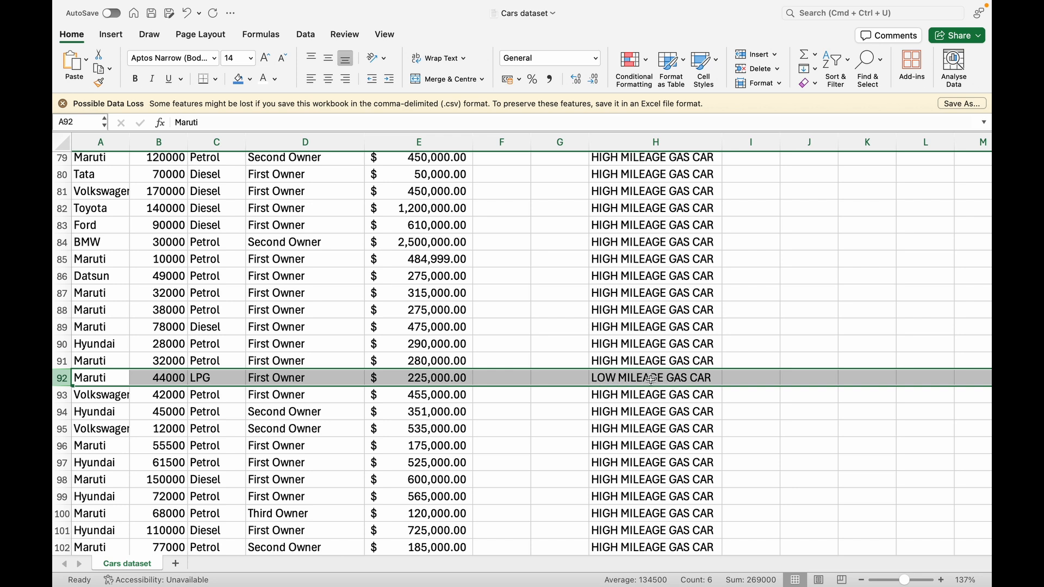
{"action": "scroll", "coordinate": [750, 310], "scroll_direction": "up", "scroll_amount": 20}
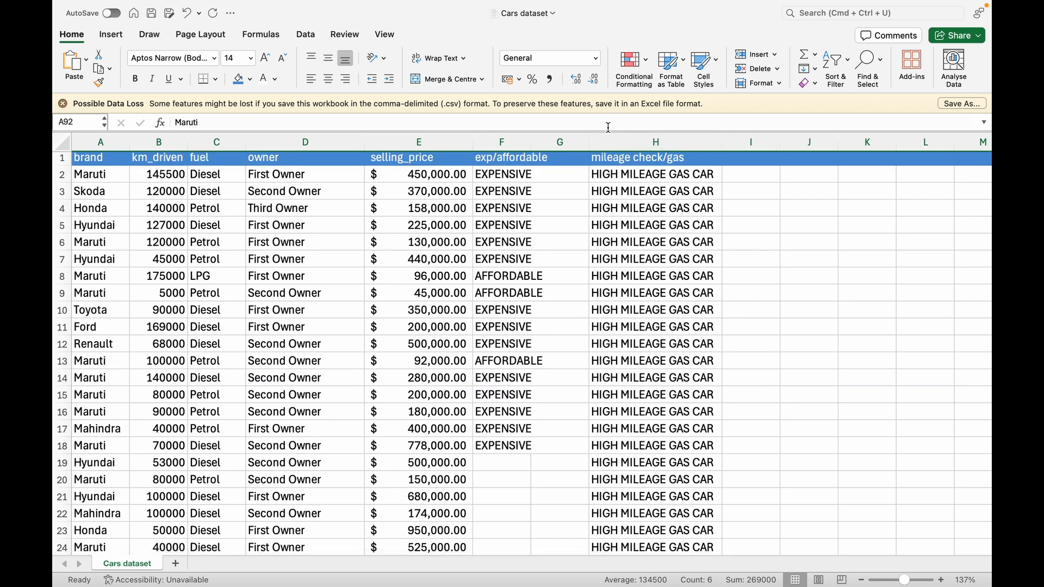
{"action": "left_click", "coordinate": [744, 176]}
{"action": "scroll", "coordinate": [744, 176], "scroll_direction": "up", "scroll_amount": 1}
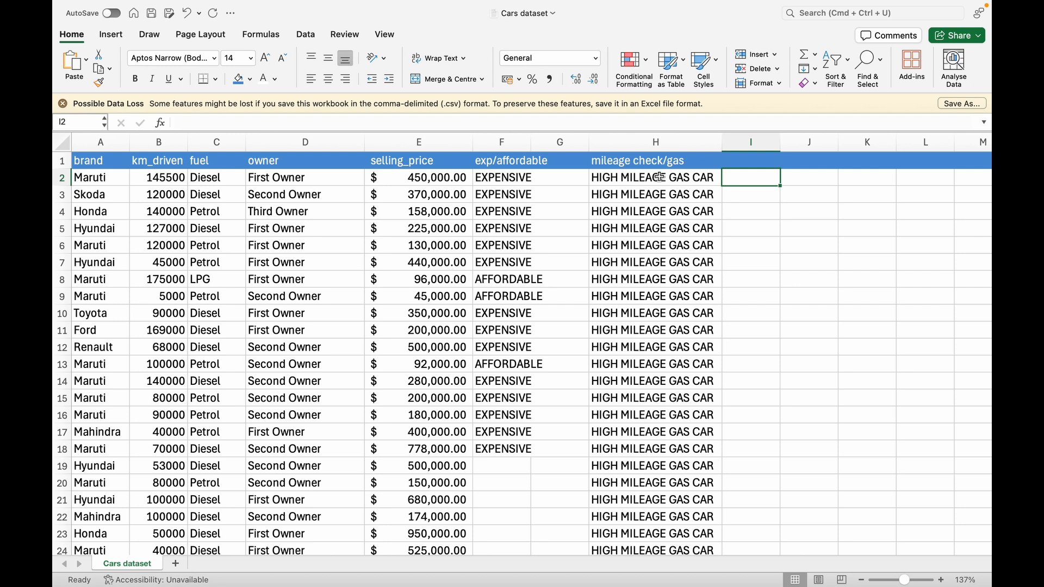
{"action": "left_click", "coordinate": [757, 162]}
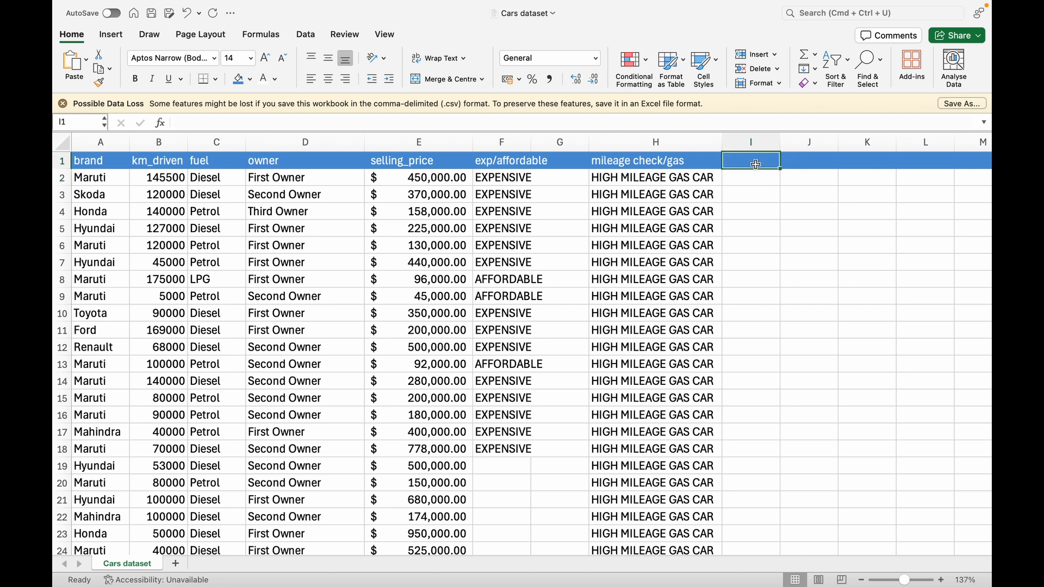
{"action": "type", "text": "p"}
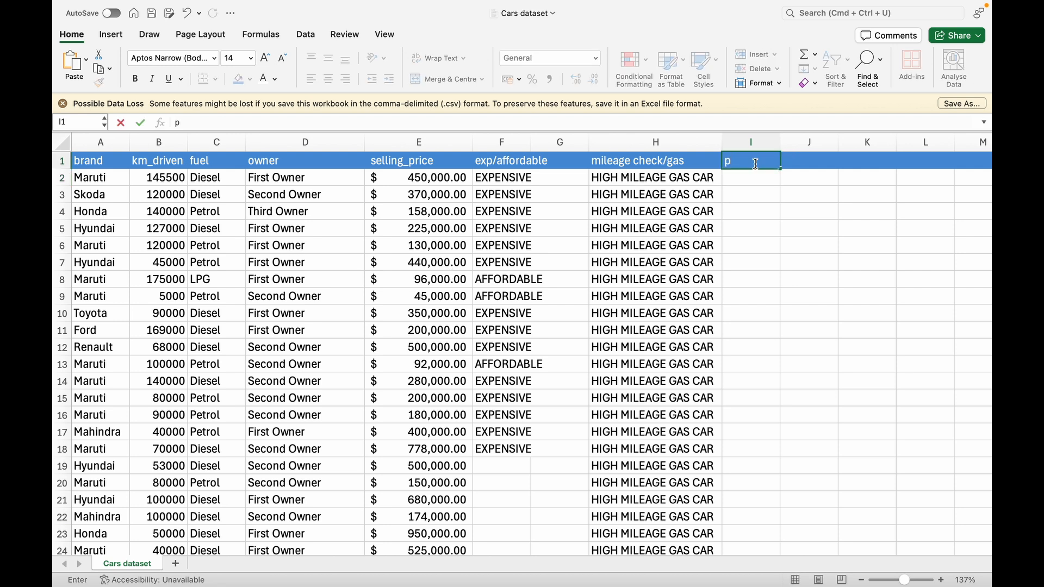
{"action": "type", "text": "remium diesel/s"}
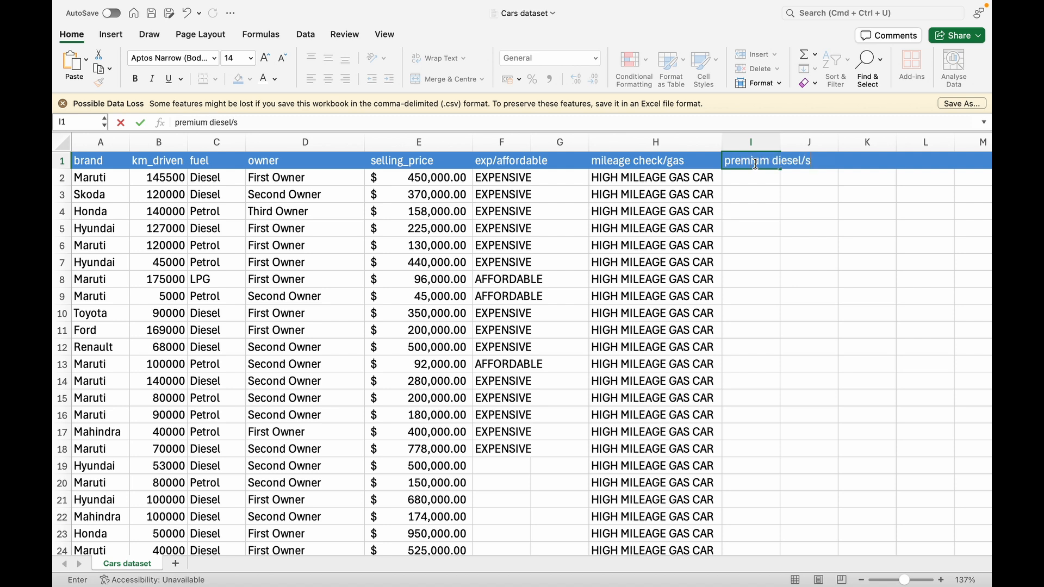
{"action": "type", "text": "tandard"}
{"action": "key", "text": "Return"}
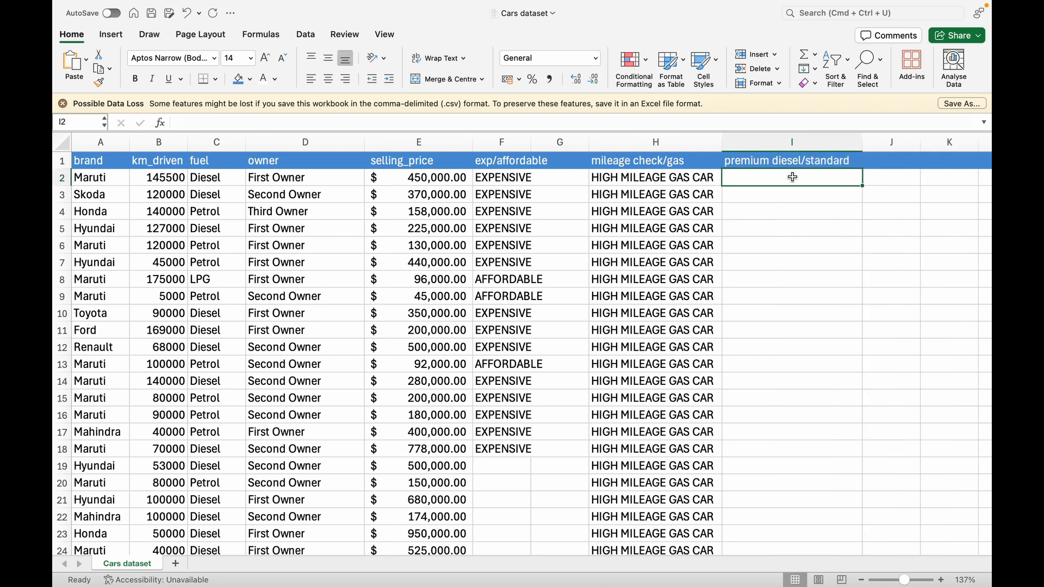
- Start an IF formula in I2 with an AND test whose first condition is C2="Diesel"
{"action": "left_click", "coordinate": [735, 124]}
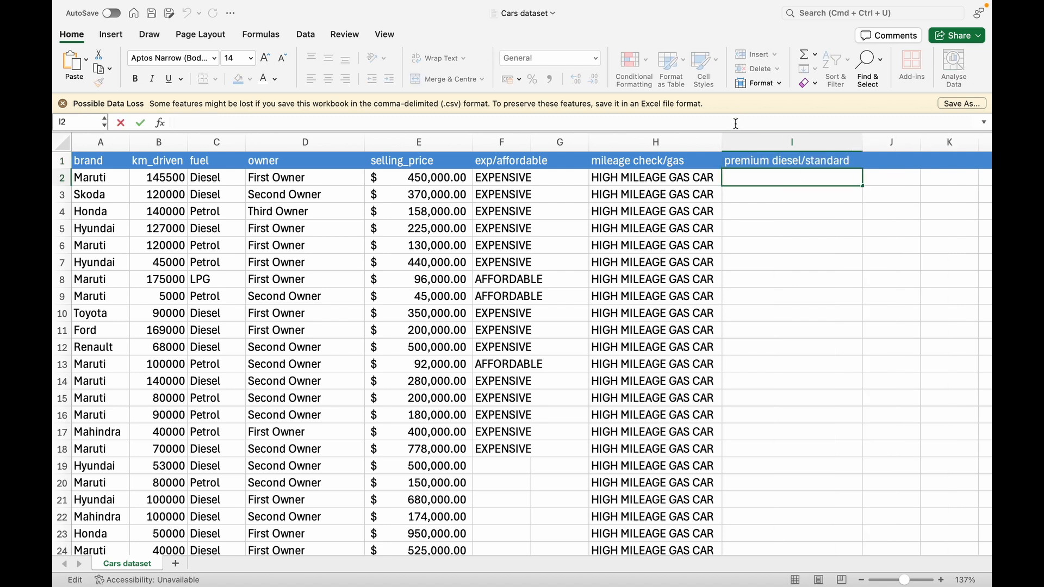
{"action": "type", "text": "="}
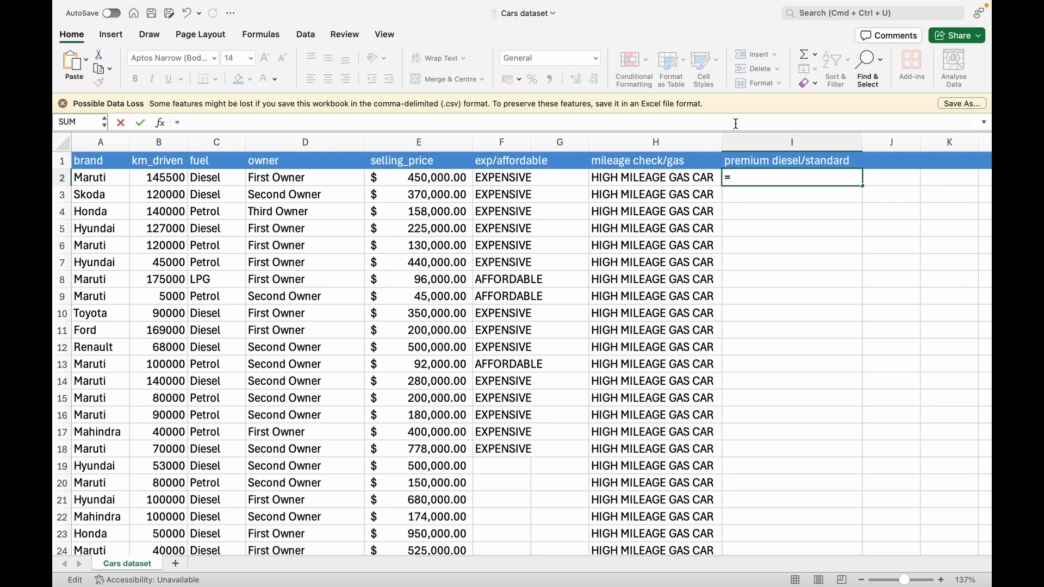
{"action": "type", "text": "IF"}
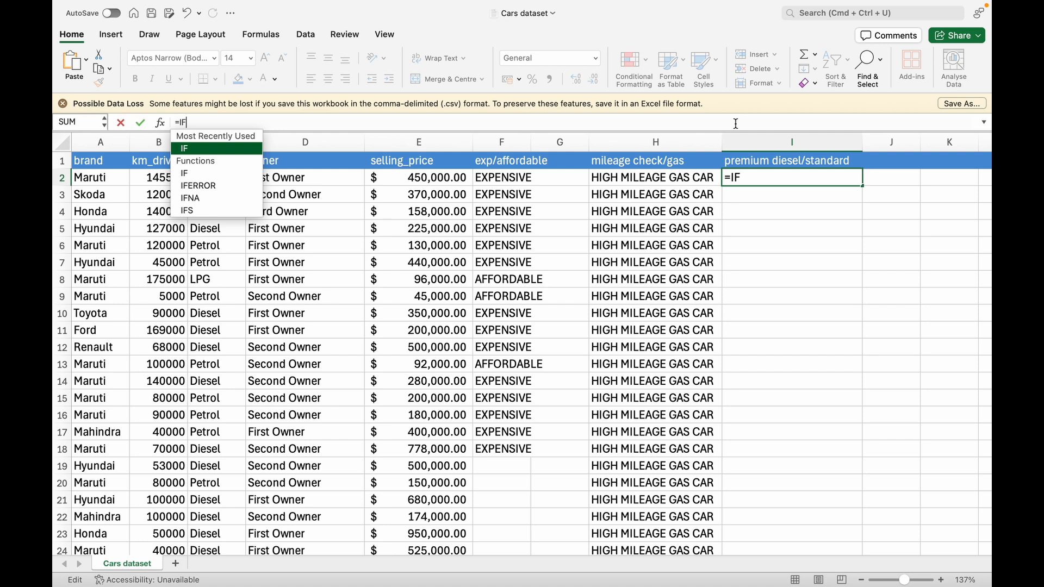
{"action": "type", "text": "(AND("}
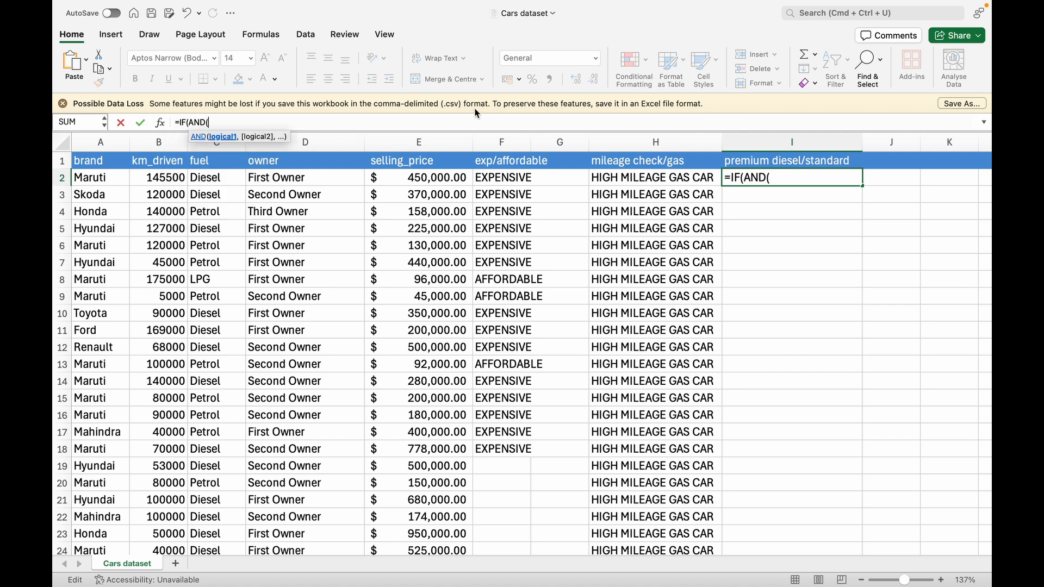
{"action": "left_click", "coordinate": [210, 176]}
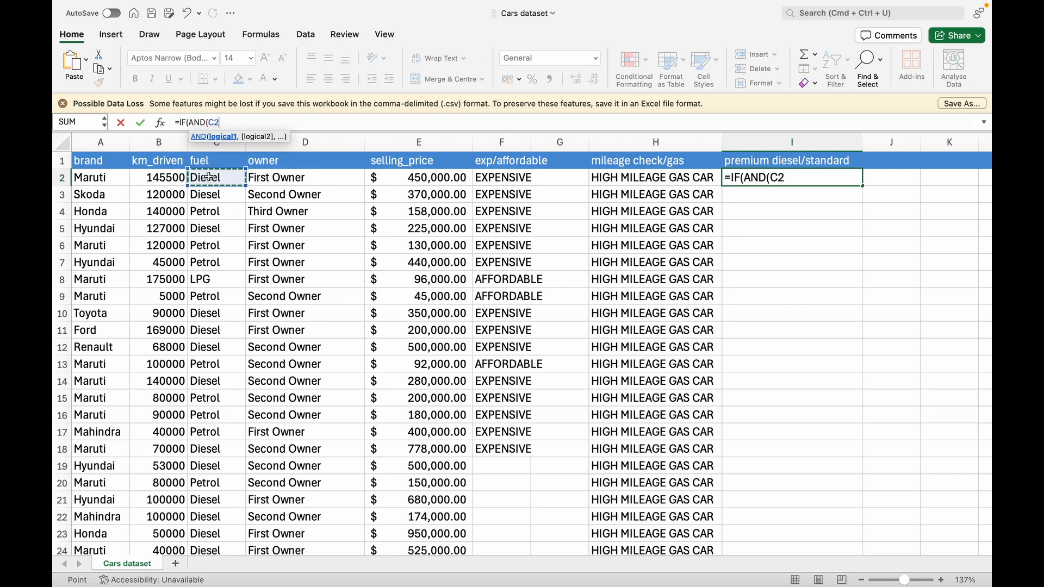
{"action": "type", "text": "=\""}
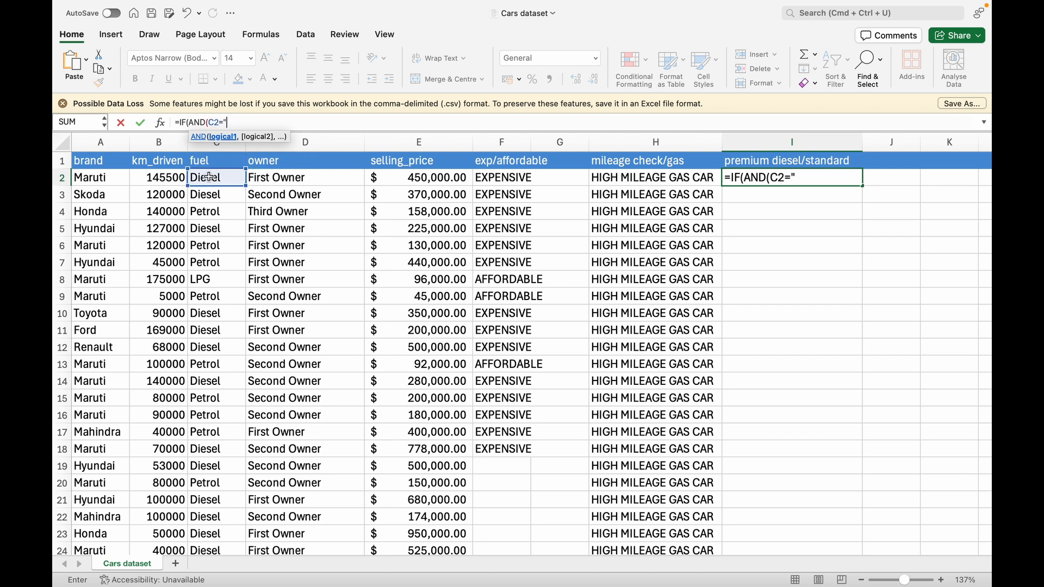
{"action": "type", "text": "Diesel\","}
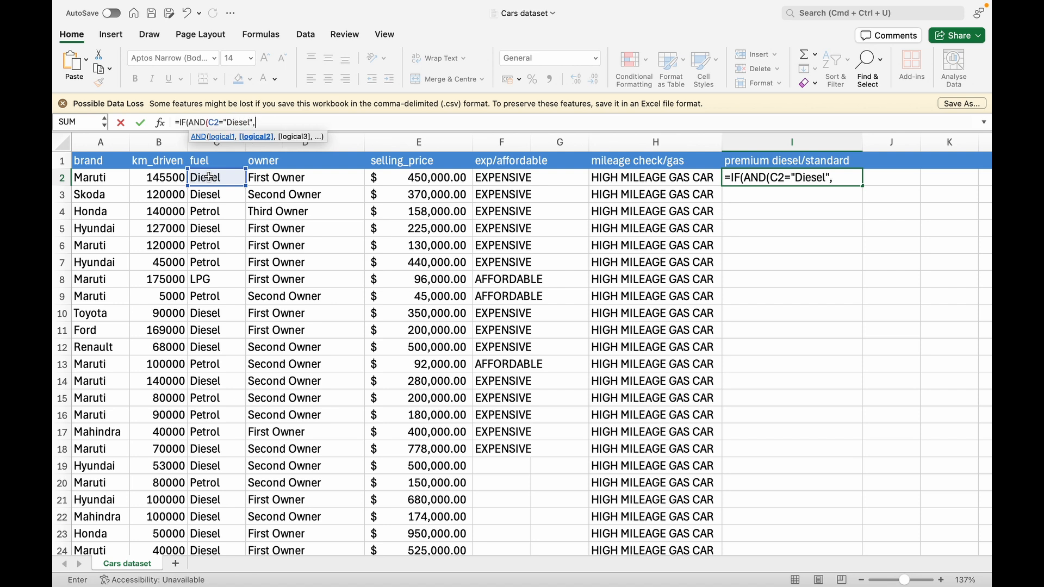
- Add E2>100,000 to the I2 formula's AND test and close the test
{"action": "left_click", "coordinate": [415, 179]}
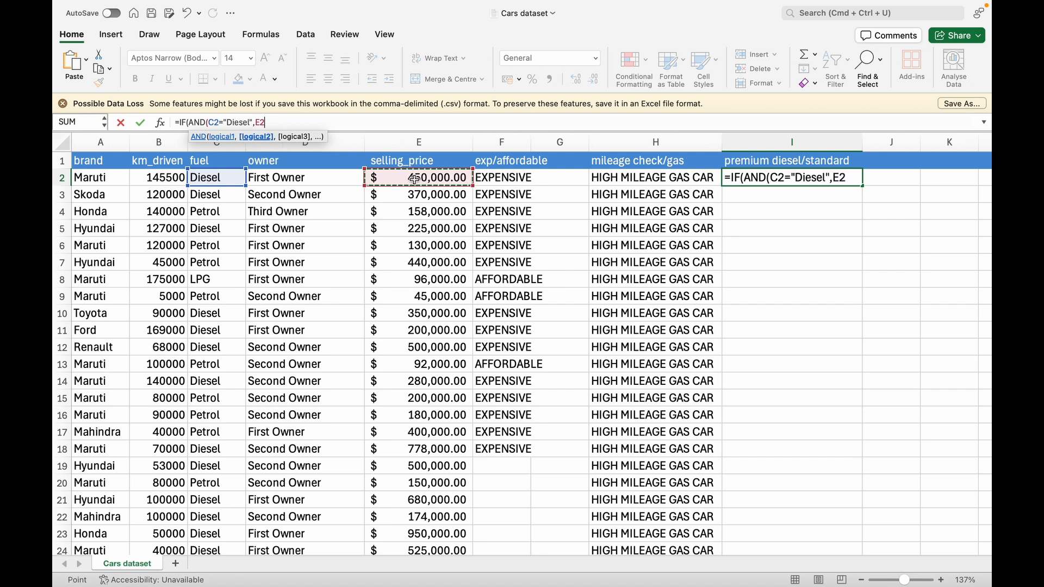
{"action": "type", "text": ">"}
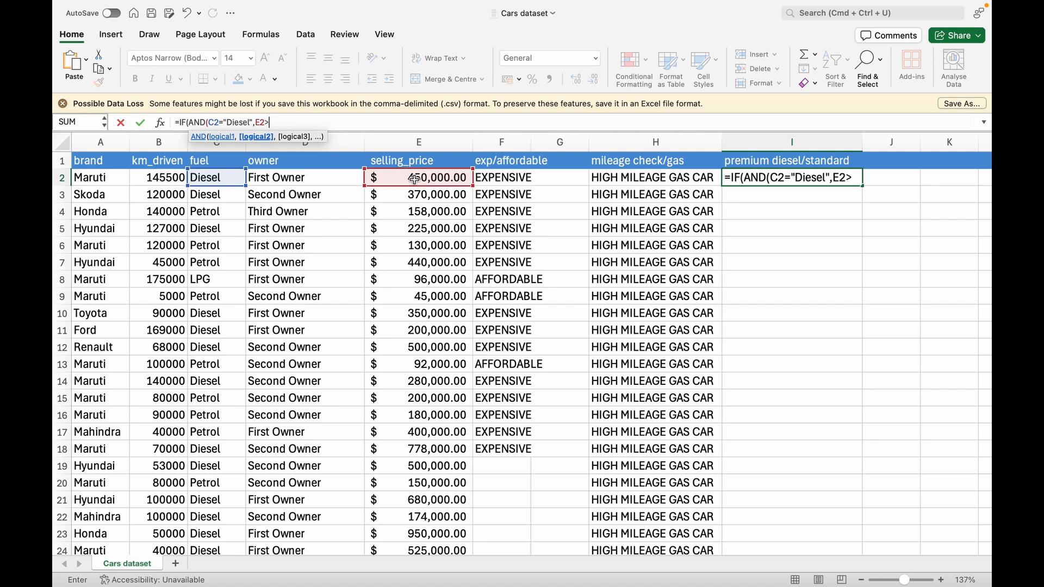
{"action": "type", "text": "100"}
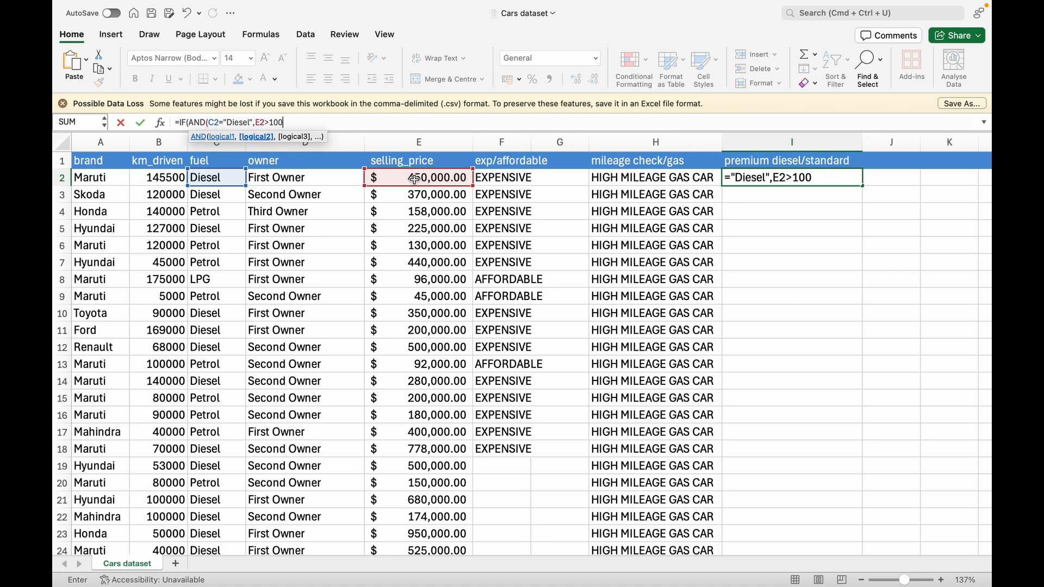
{"action": "type", "text": ",000)"}
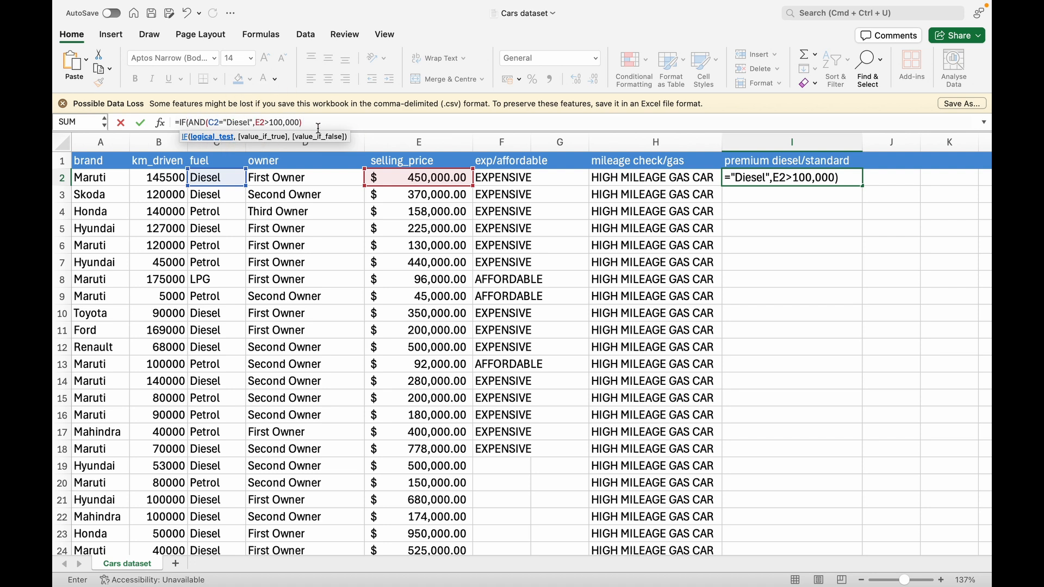
{"action": "type", "text": ","}
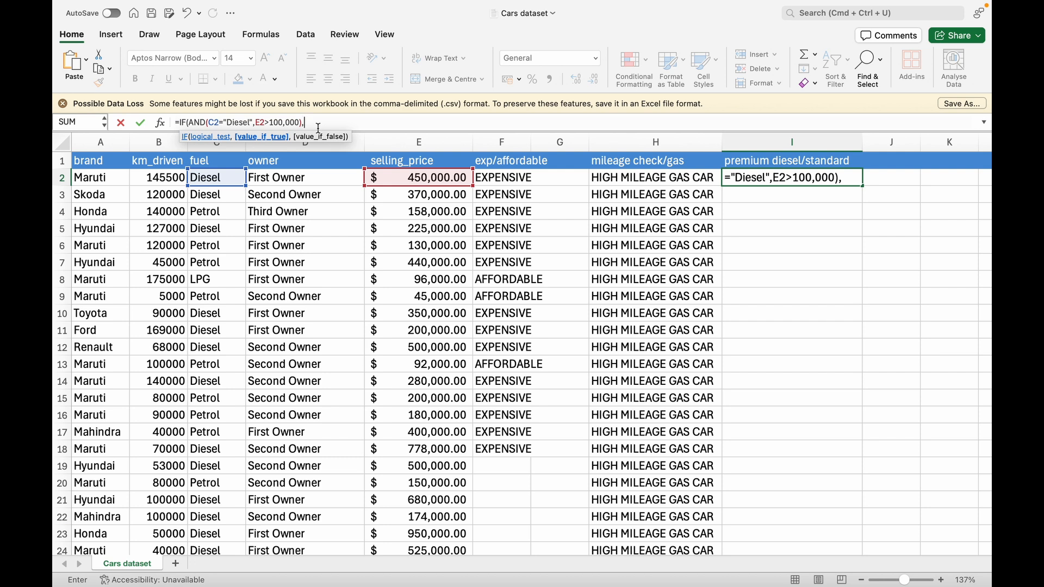
- Give the I2 formula the results "Premium Diesel Car" if true and "Standard Car" if false, and commit it
{"action": "type", "text": "p"}
{"action": "key", "text": "BackSpace"}
{"action": "type", "text": "\"Premium"}
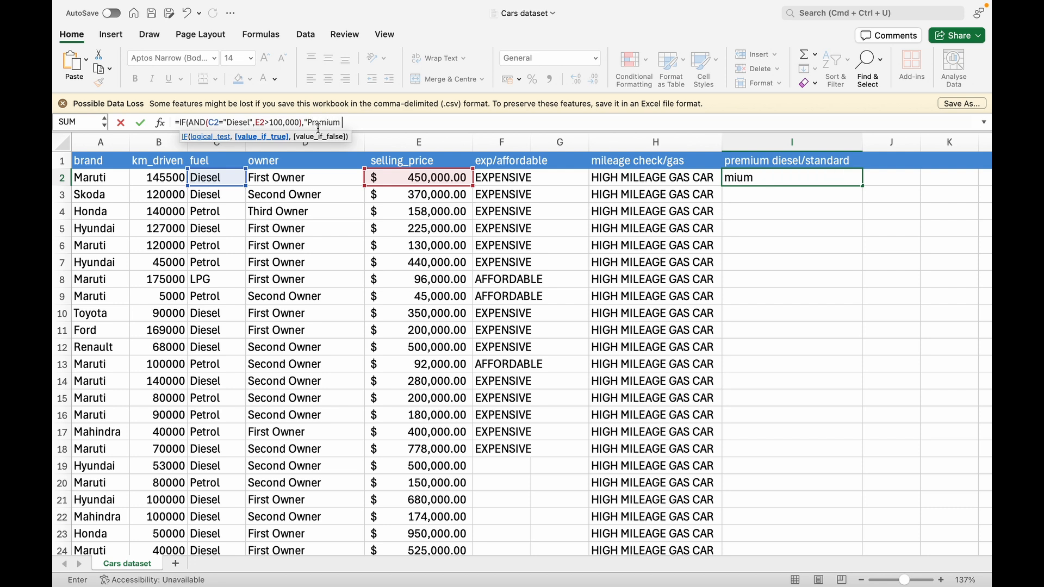
{"action": "type", "text": " Diesel Car\","}
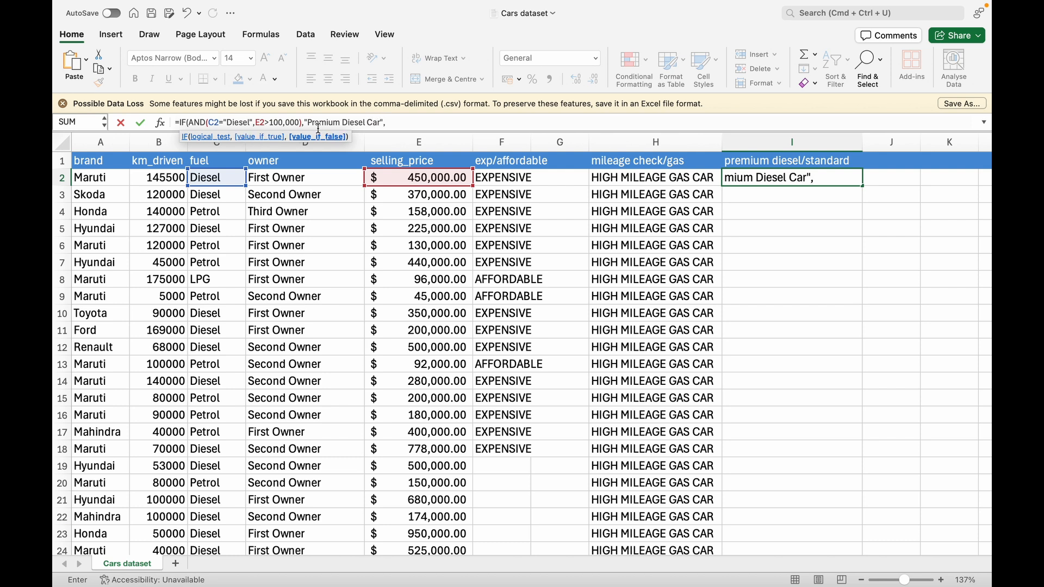
{"action": "type", "text": "\"Standard"}
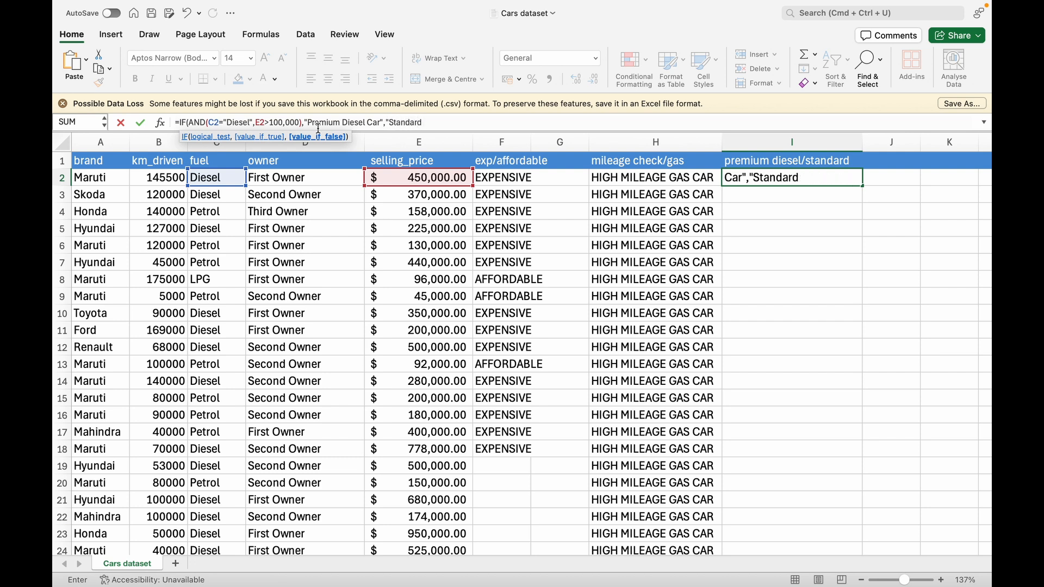
{"action": "type", "text": " Car\")"}
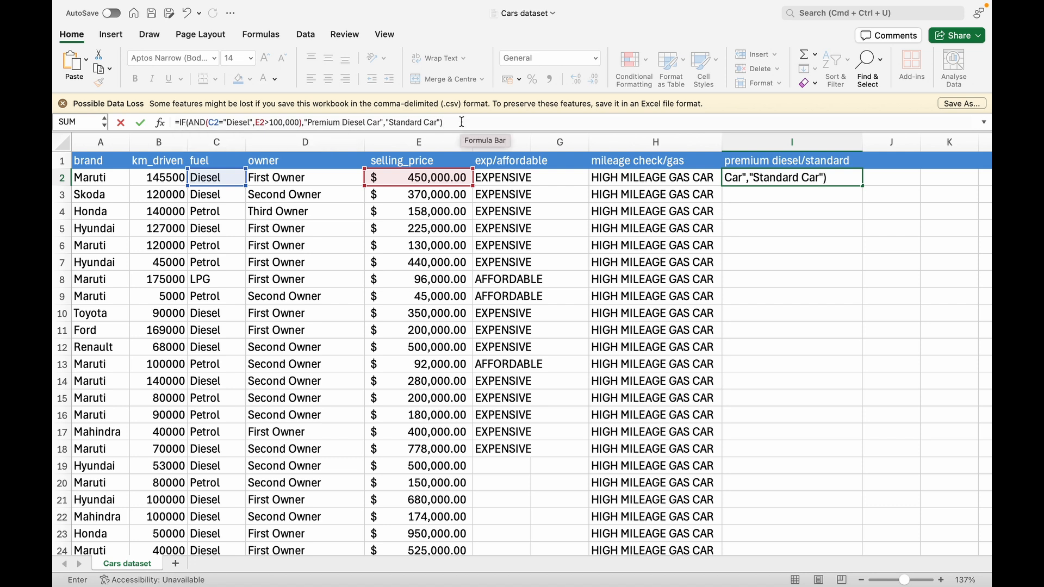
{"action": "key", "text": "Return"}
{"action": "key", "text": "Up"}
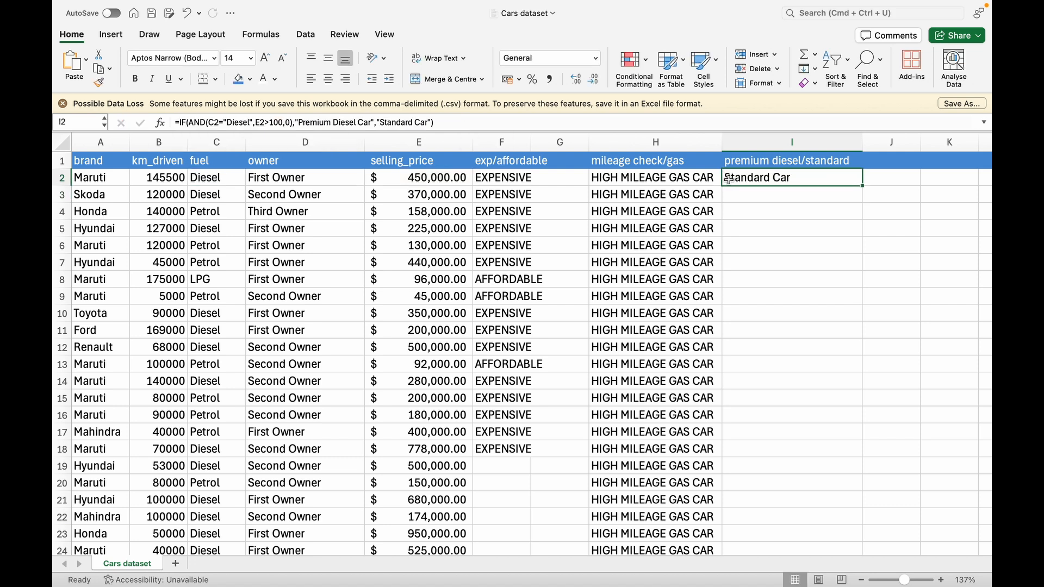
- Compare the fuel type and selling price in row 2 with the I2 formula and its result
{"action": "left_click", "coordinate": [209, 173]}
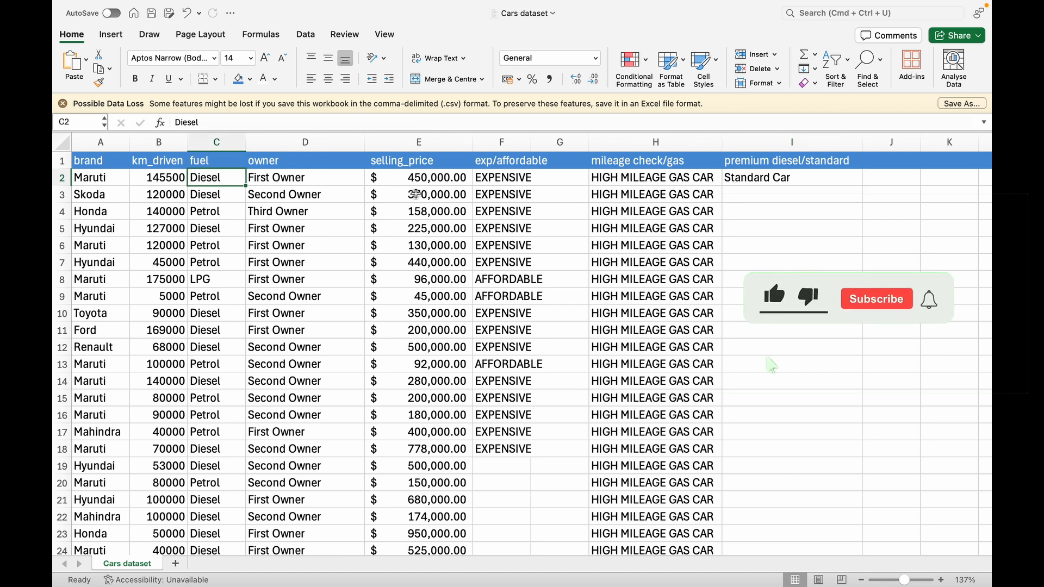
{"action": "left_click", "coordinate": [432, 178]}
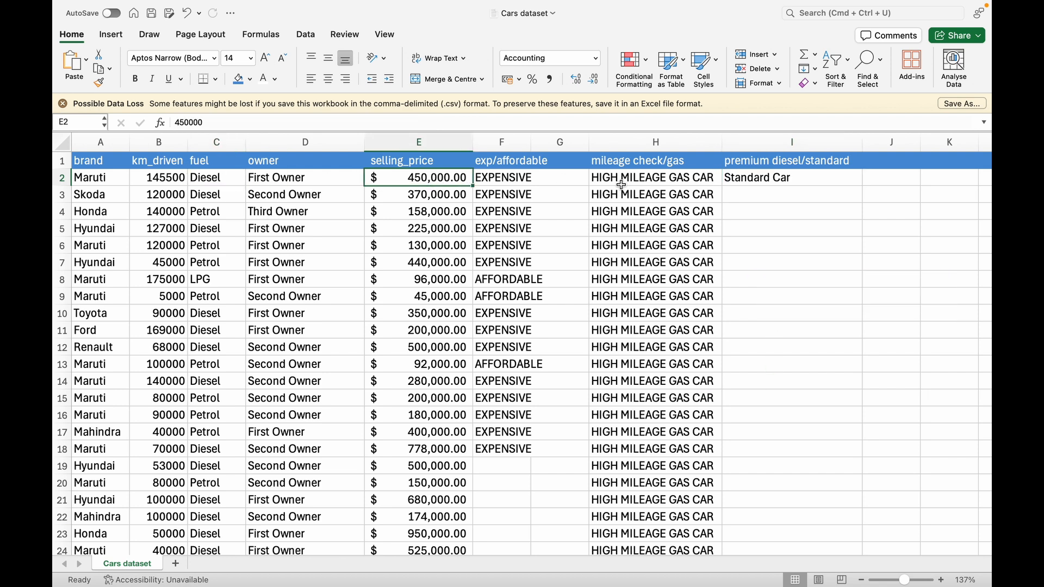
{"action": "left_click", "coordinate": [767, 177]}
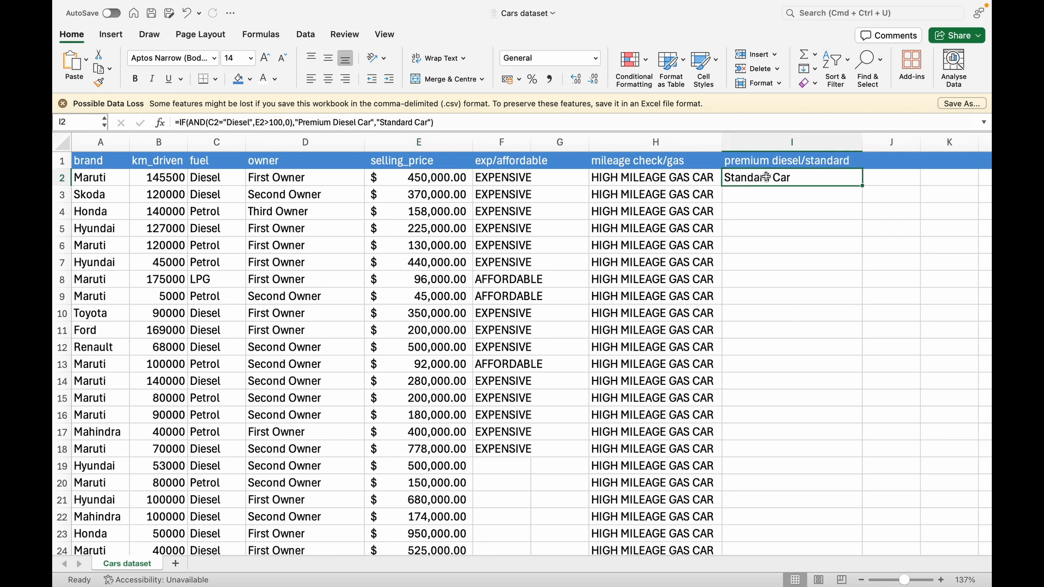
- Correct the price threshold in the I2 formula to 100000 without a thousands comma and commit the change
{"action": "left_click", "coordinate": [284, 123]}
{"action": "type", "text": ","}
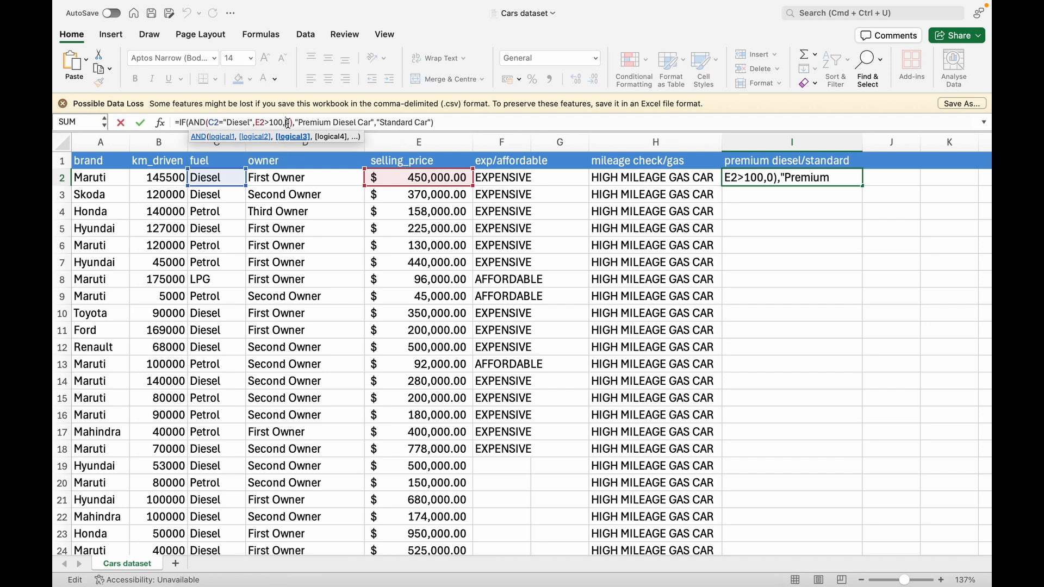
{"action": "key", "text": "BackSpace"}
{"action": "key", "text": "Delete"}
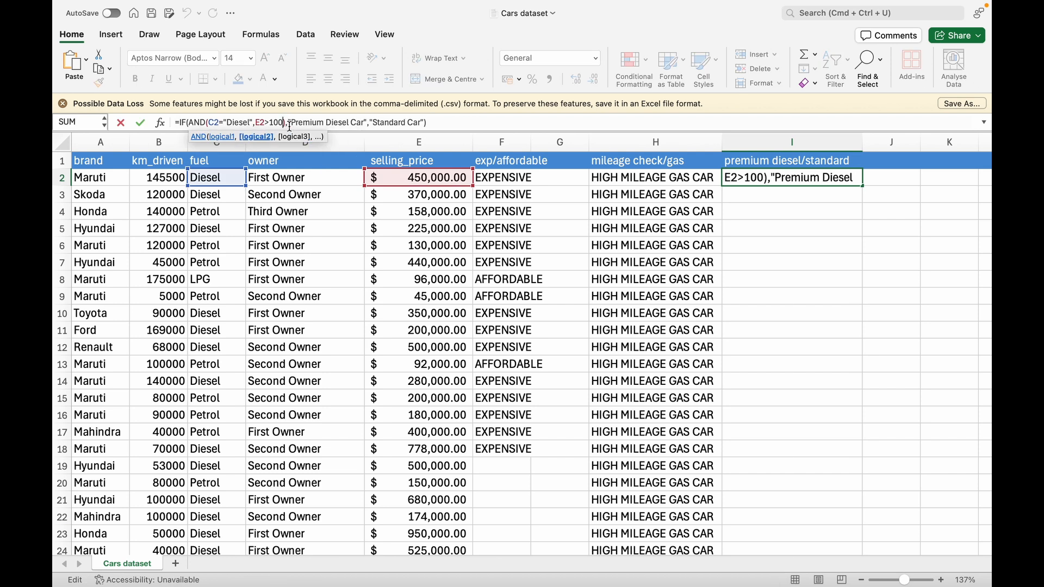
{"action": "type", "text": "000"}
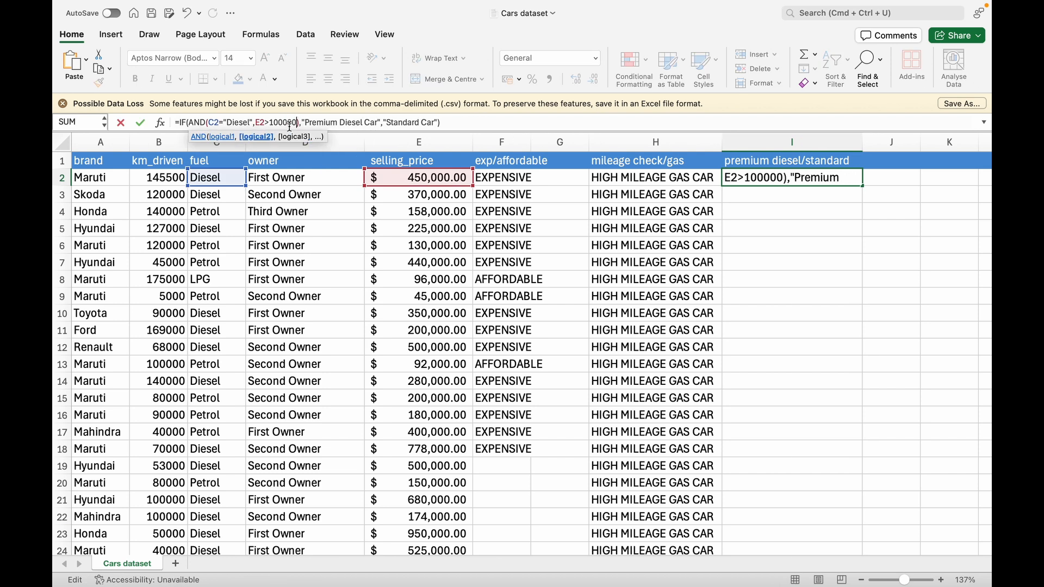
{"action": "left_click", "coordinate": [447, 122]}
{"action": "key", "text": "Return"}
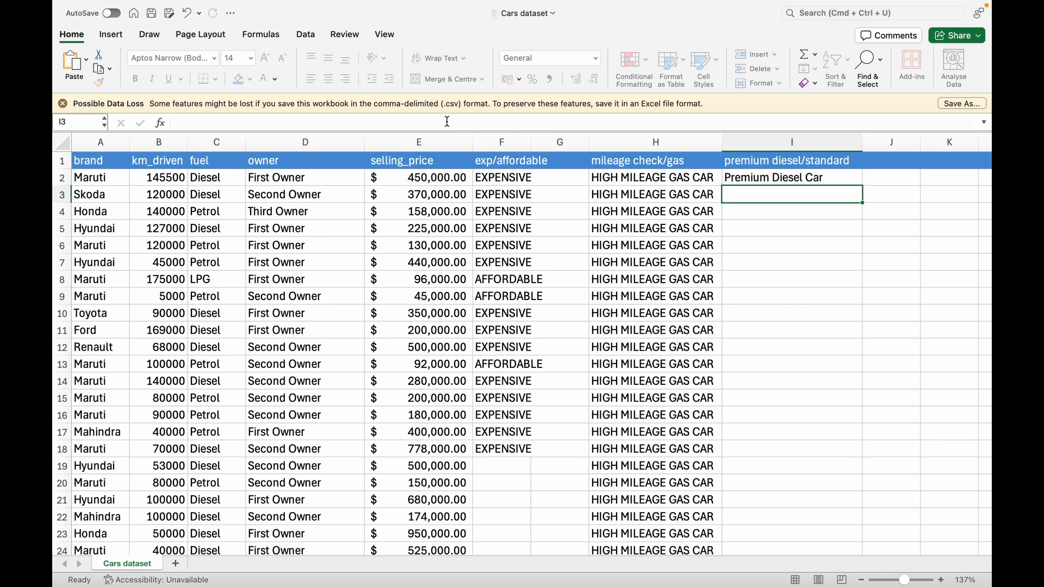
- Check the corrected I2 formula against the fuel type and selling price in row 2
{"action": "left_click", "coordinate": [764, 178]}
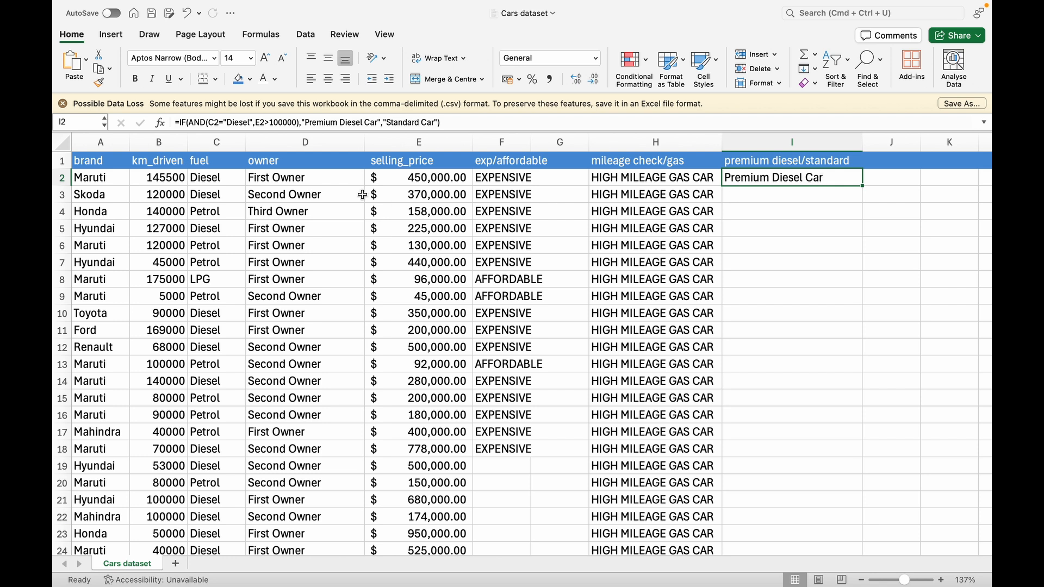
{"action": "left_click", "coordinate": [208, 180]}
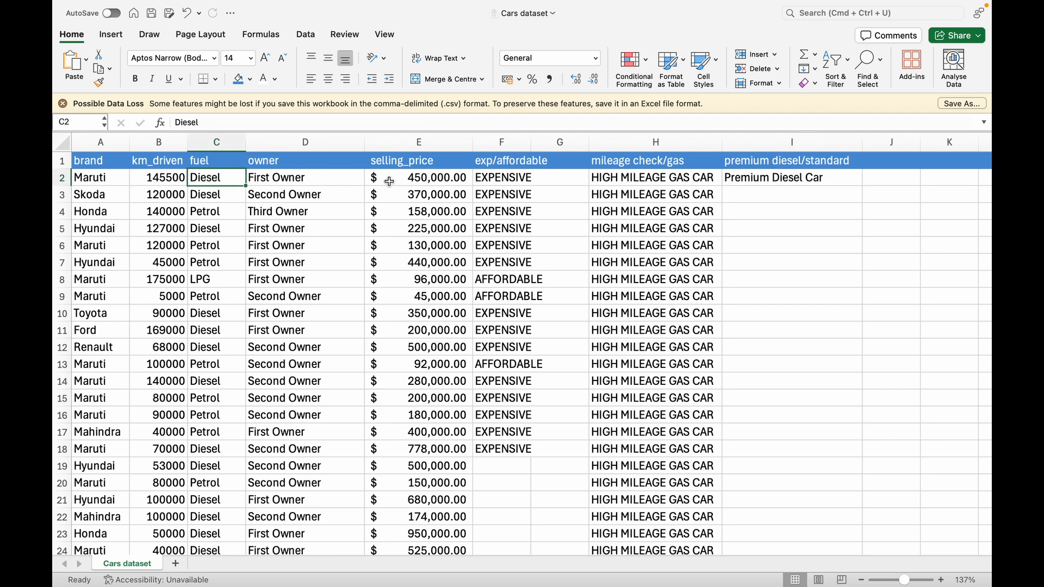
{"action": "left_click", "coordinate": [439, 179]}
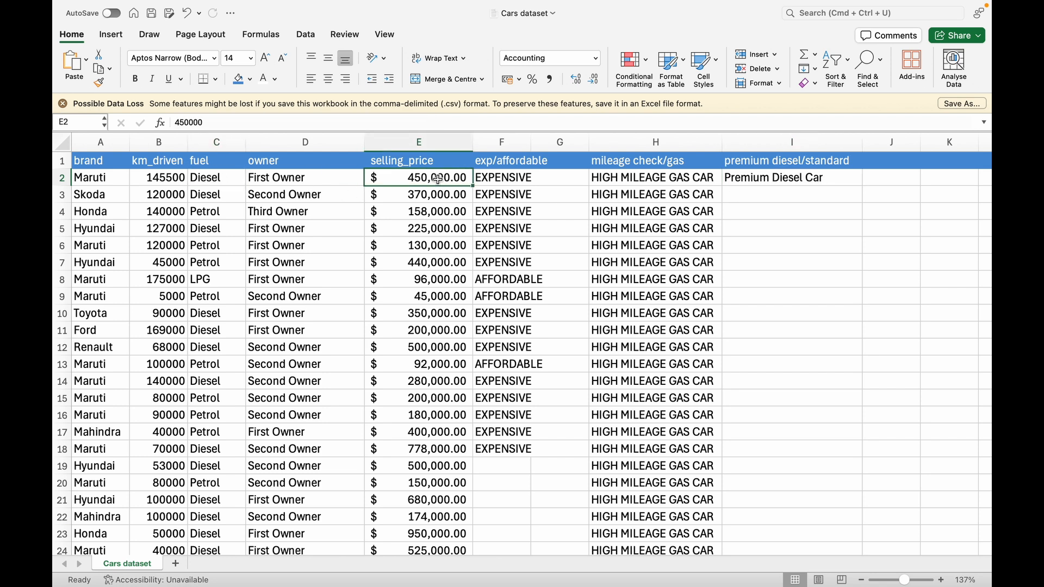
{"action": "left_click", "coordinate": [762, 181]}
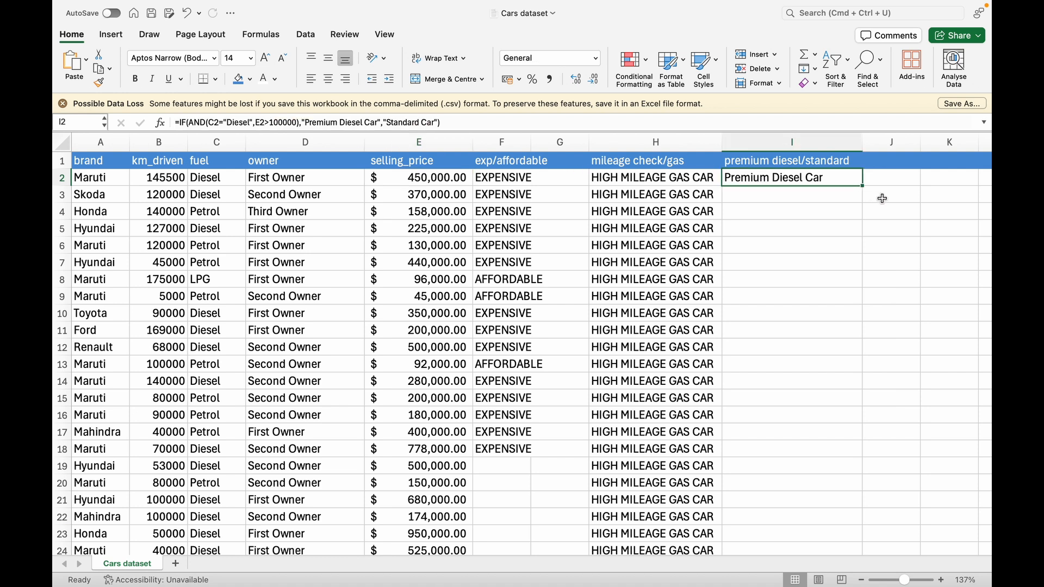
- Fill the premium diesel/standard formula from I2 down through row 15
{"action": "left_click_drag", "start_coordinate": [863, 185], "coordinate": [865, 400]}
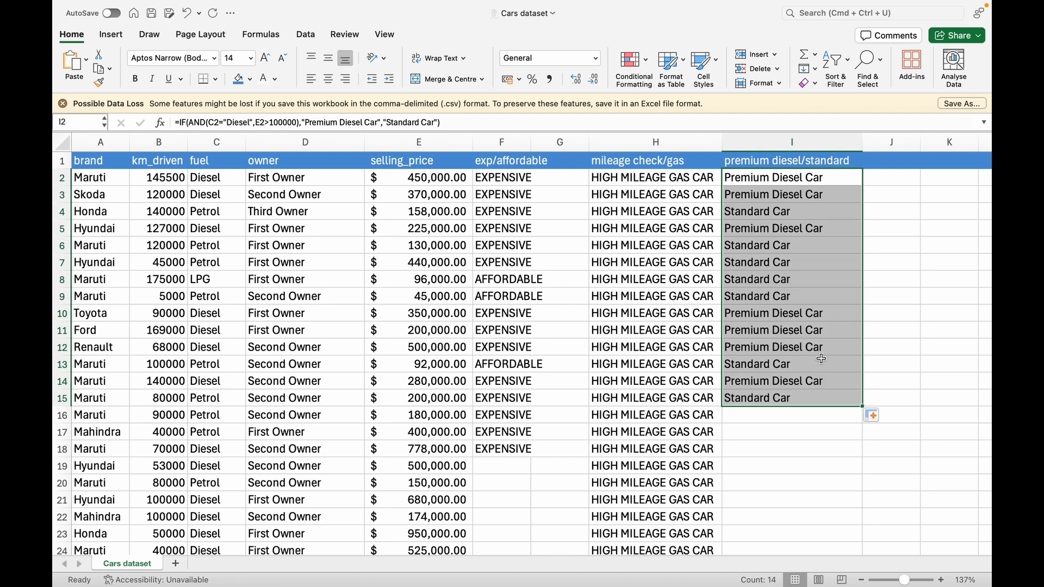
- Check the premium diesel/standard results in rows 3, 4 and 6 against each row's fuel type, selling price and formula
{"action": "left_click", "coordinate": [211, 199]}
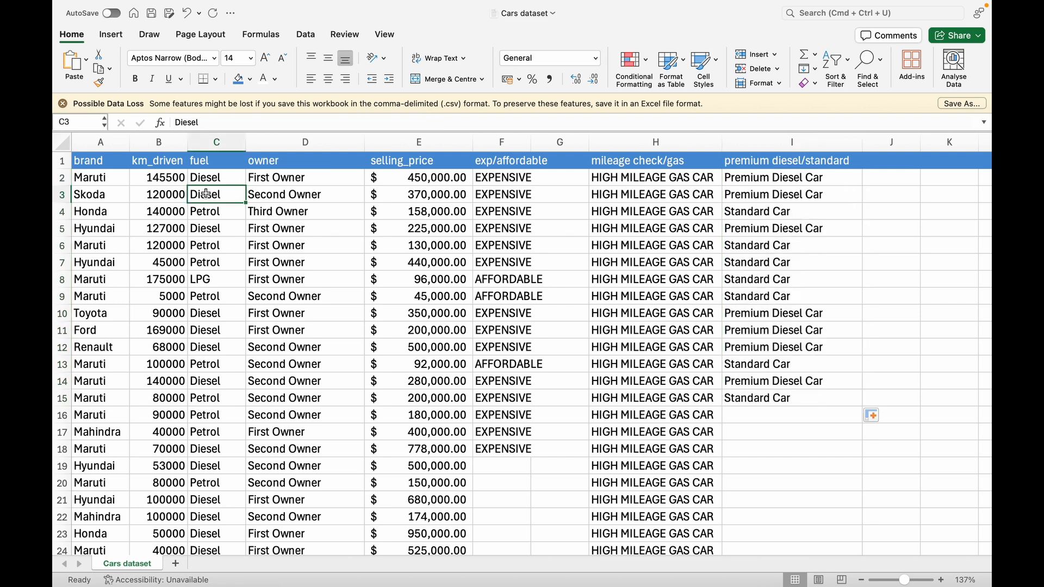
{"action": "left_click", "coordinate": [411, 198]}
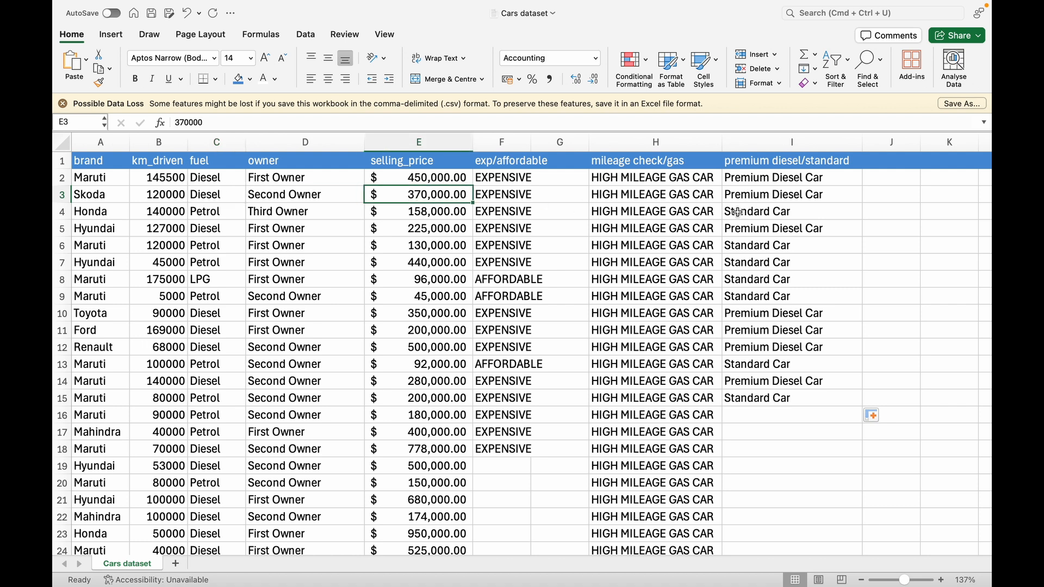
{"action": "left_click", "coordinate": [209, 214]}
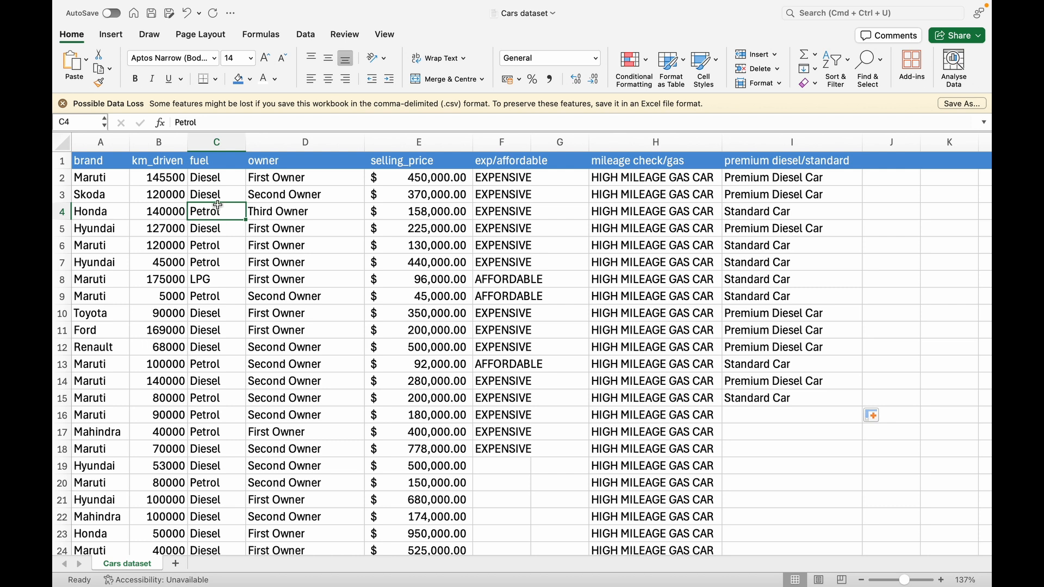
{"action": "left_click", "coordinate": [745, 218]}
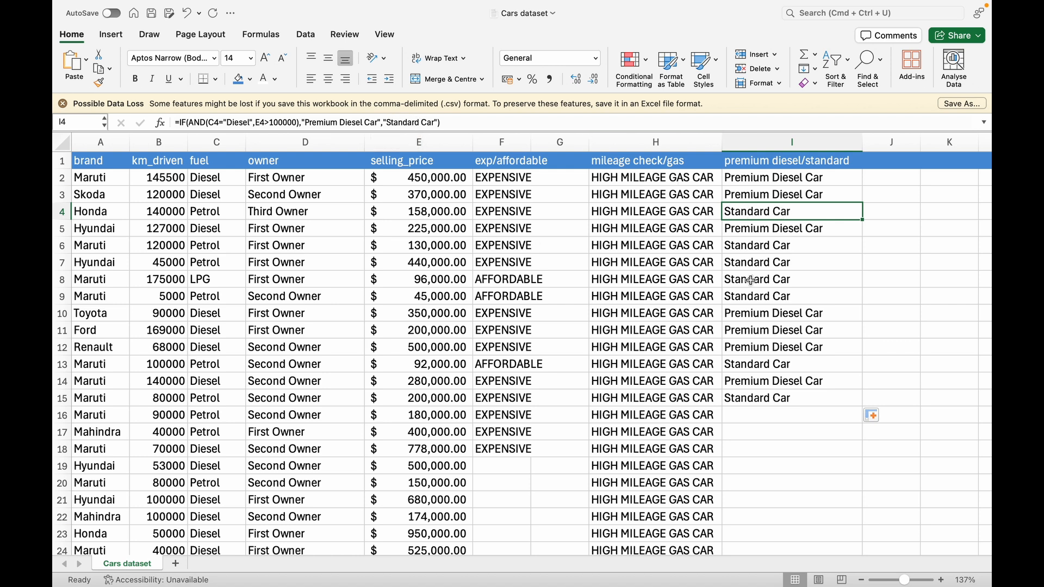
{"action": "left_click", "coordinate": [757, 248]}
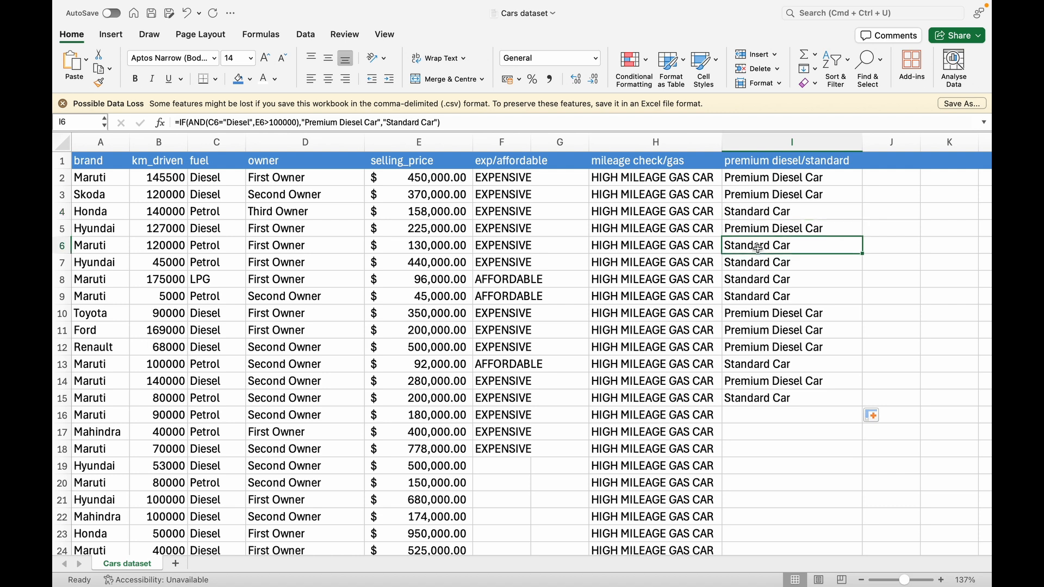
{"action": "left_click", "coordinate": [210, 249]}
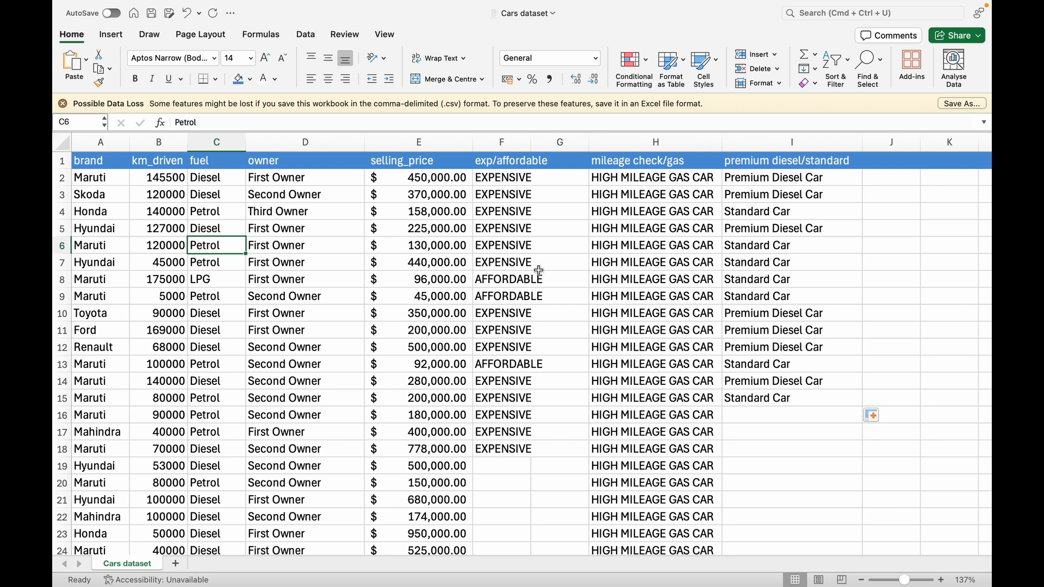
{"action": "left_click", "coordinate": [757, 245]}
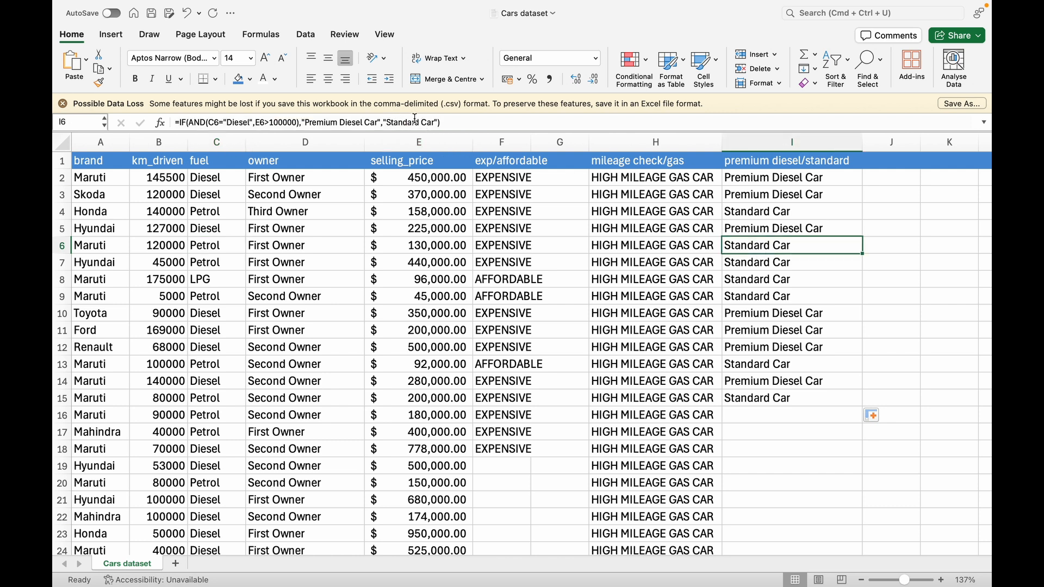
- Add the header "condition" in cell J1
{"action": "left_click", "coordinate": [882, 208]}
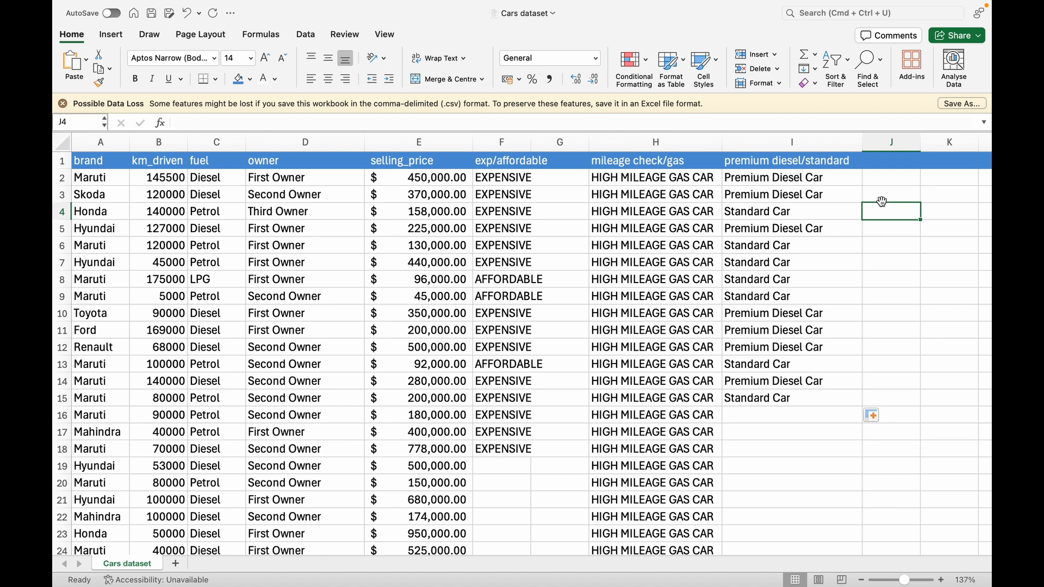
{"action": "left_click", "coordinate": [881, 163]}
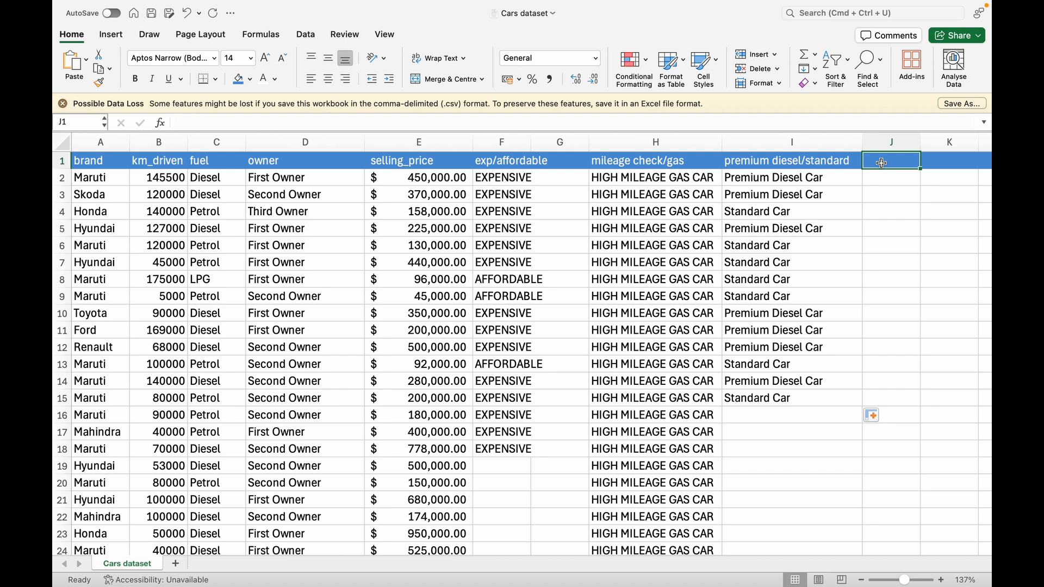
{"action": "type", "text": "condition"}
{"action": "key", "text": "Return"}
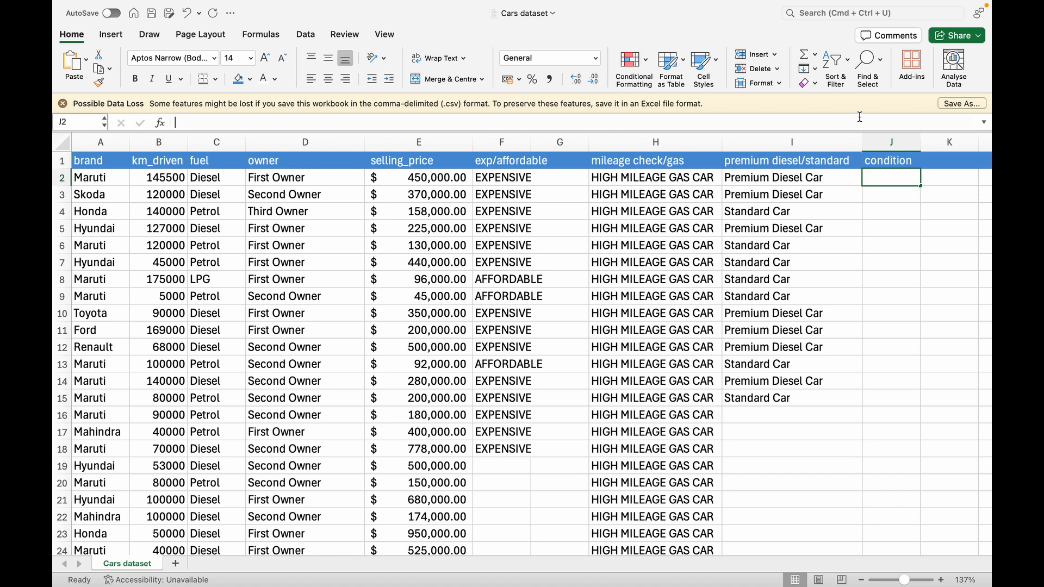
- Begin an IF formula in J2 with an OR test for B2>100000 or E2<50000
{"action": "left_click", "coordinate": [860, 117]}
{"action": "type", "text": "="}
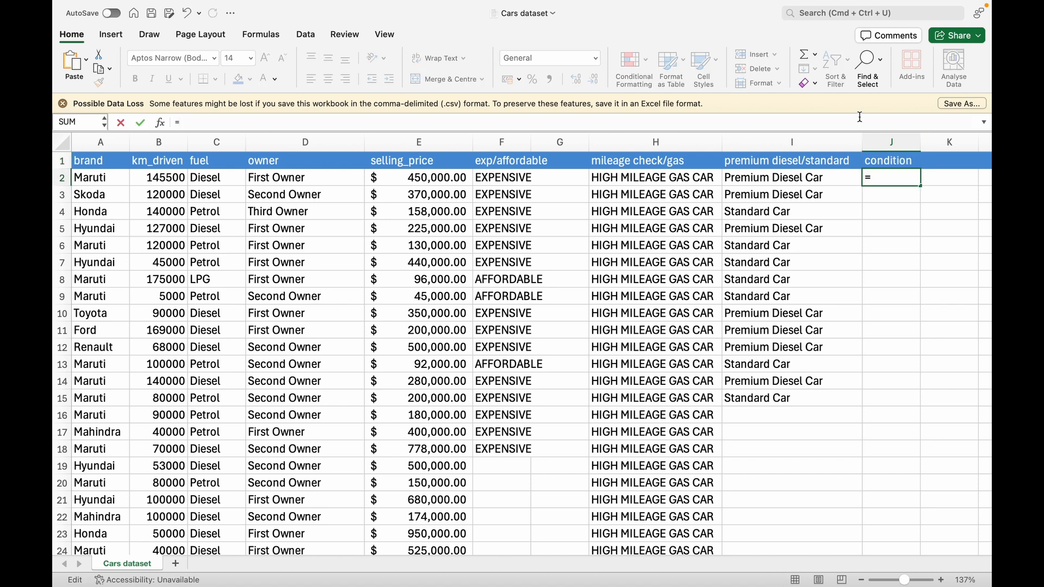
{"action": "type", "text": "IF("}
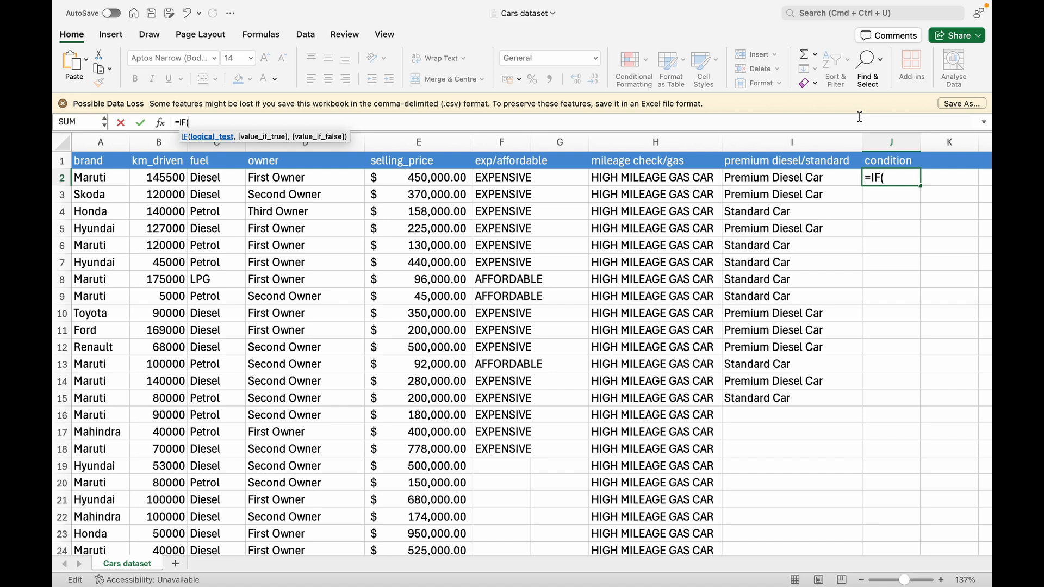
{"action": "type", "text": "O"}
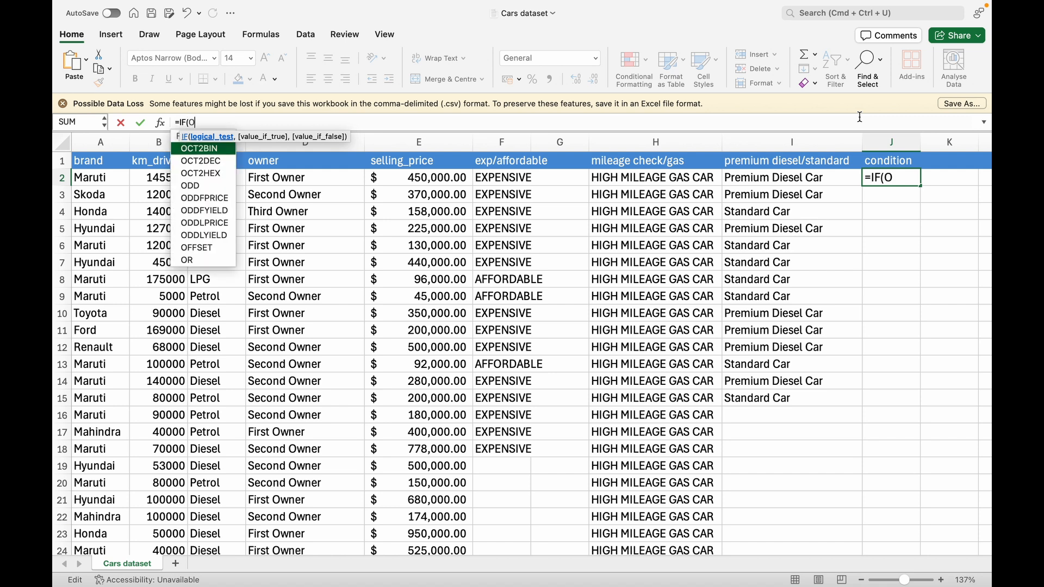
{"action": "type", "text": "R("}
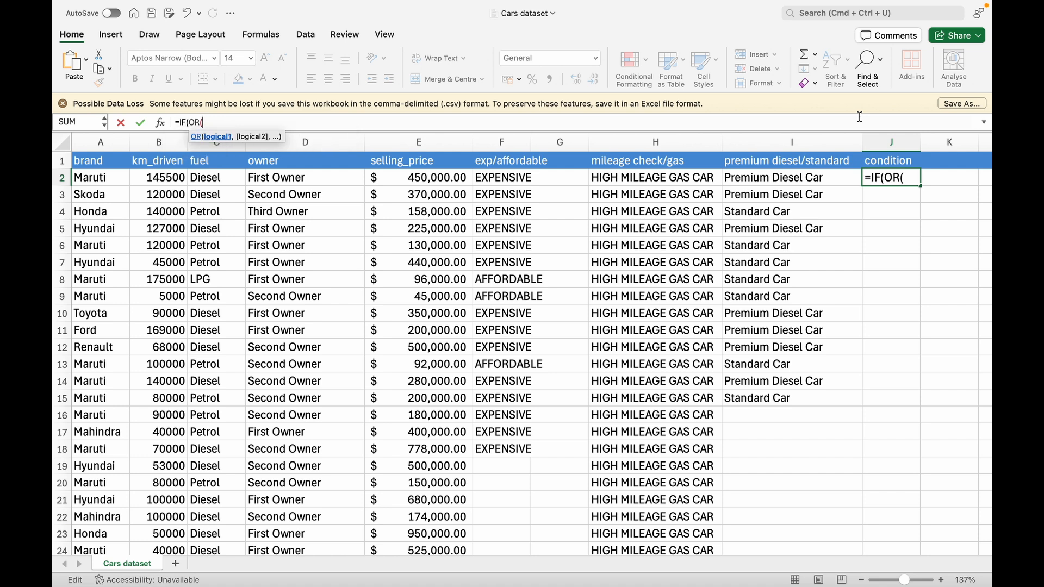
{"action": "left_click", "coordinate": [168, 178]}
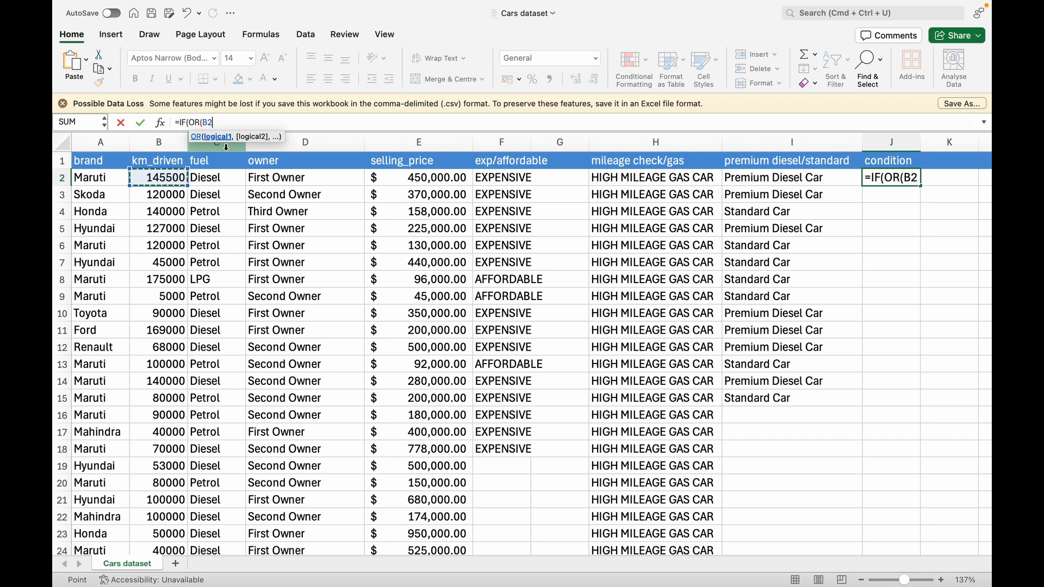
{"action": "type", "text": ">"}
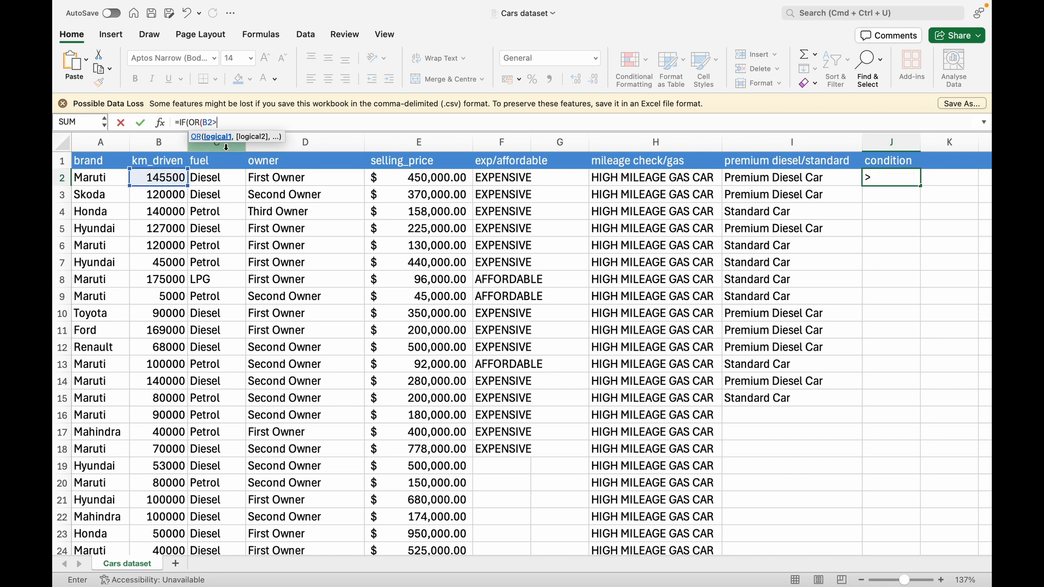
{"action": "type", "text": "100000,"}
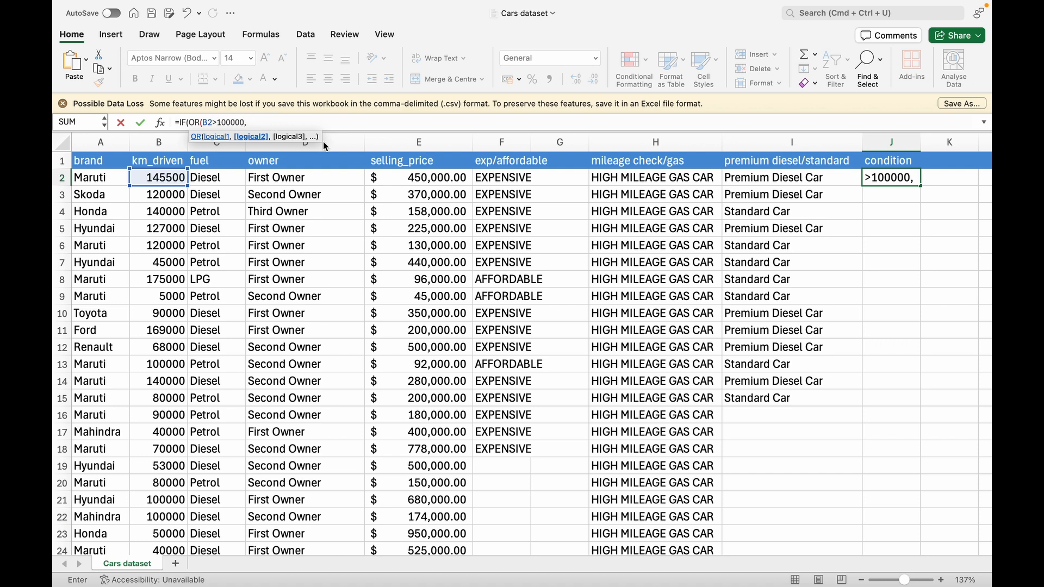
{"action": "left_click", "coordinate": [429, 178]}
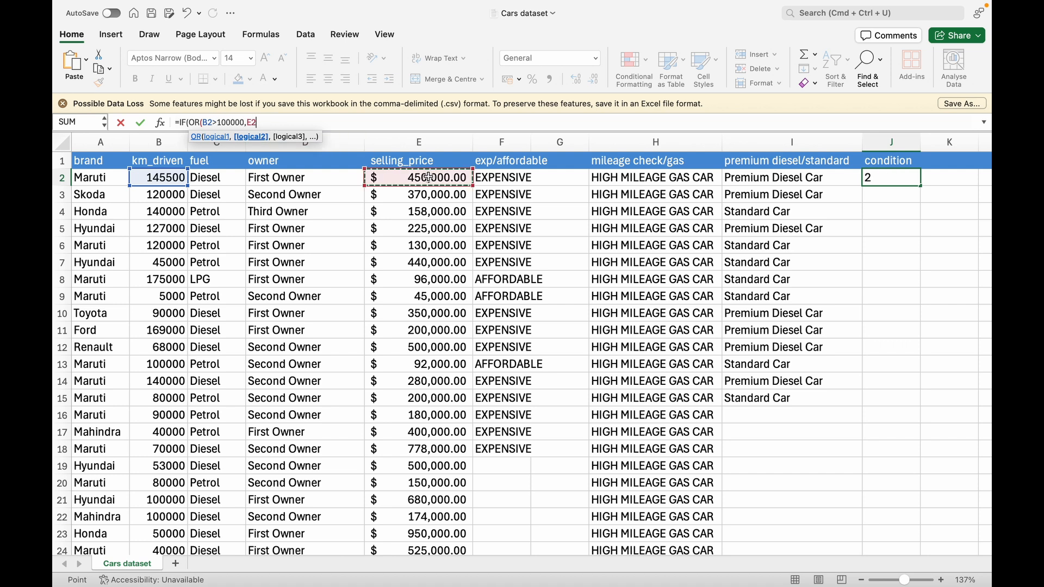
{"action": "type", "text": "<5"}
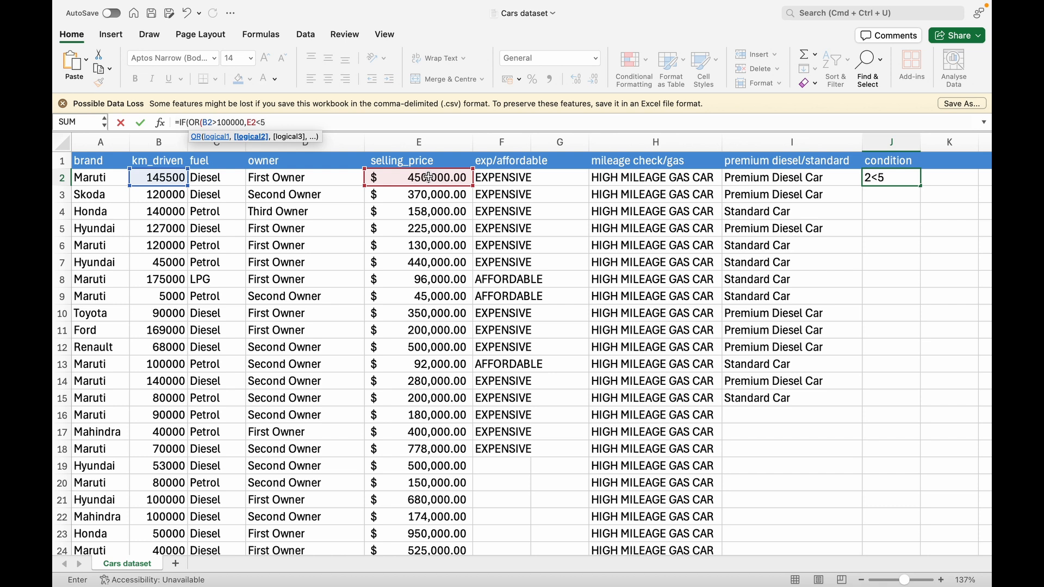
{"action": "type", "text": "0000"}
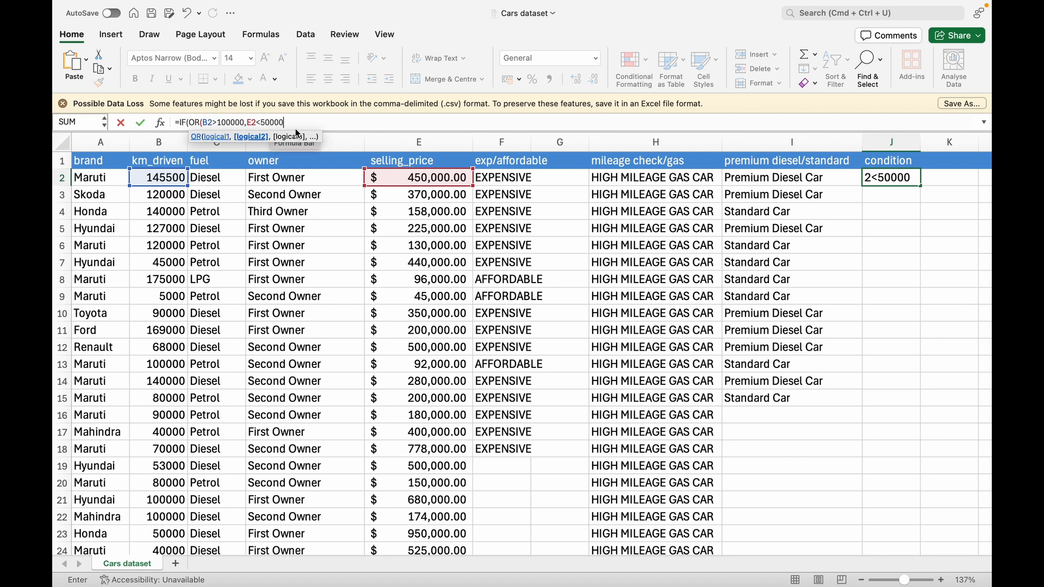
{"action": "type", "text": ")"}
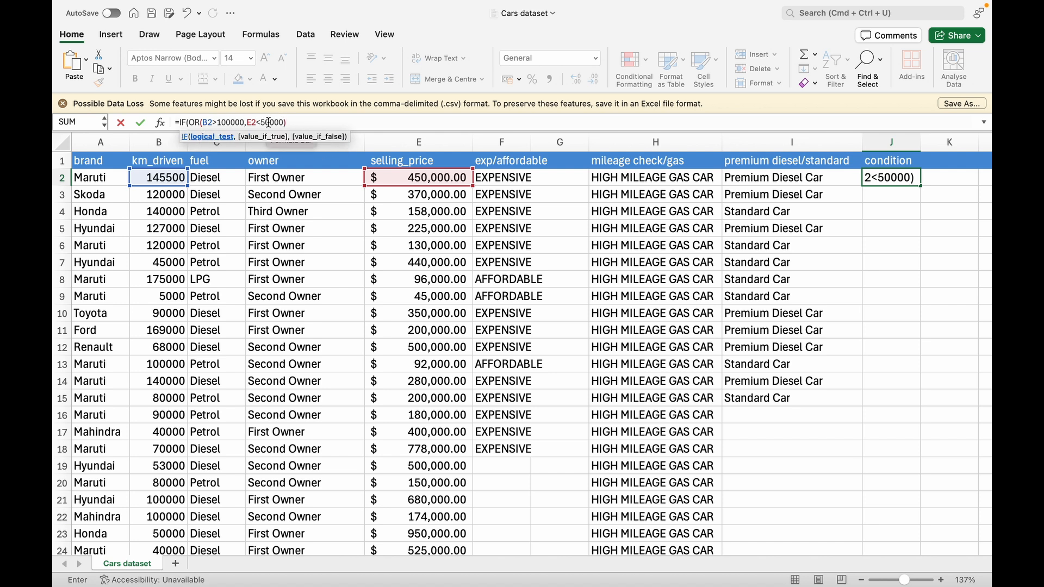
- Give the J2 formula the results "need maintenance" if true and "good condition" if false, and commit it
{"action": "left_click", "coordinate": [296, 123]}
{"action": "type", "text": ","}
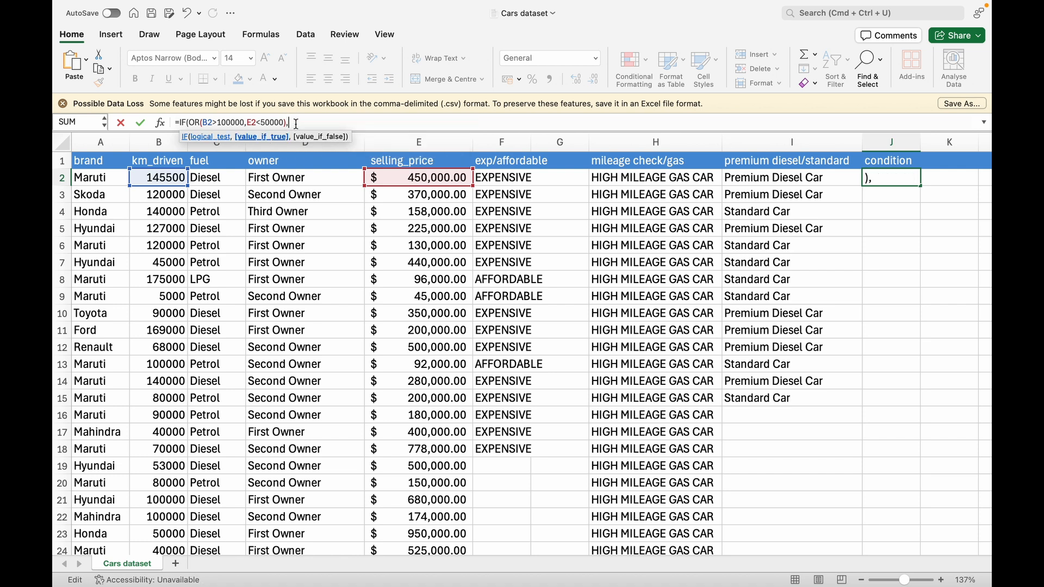
{"action": "type", "text": "\"NEE"}
{"action": "key", "text": "BackSpace"}
{"action": "key", "text": "BackSpace"}
{"action": "key", "text": "BackSpace"}
{"action": "type", "text": "need maintenance\","}
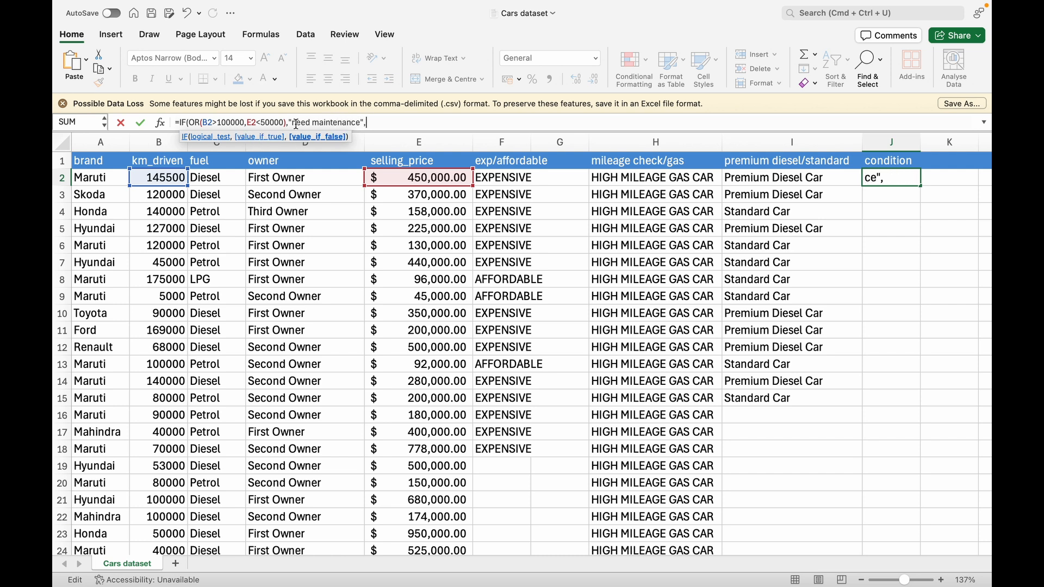
{"action": "type", "text": "\"good condition\""}
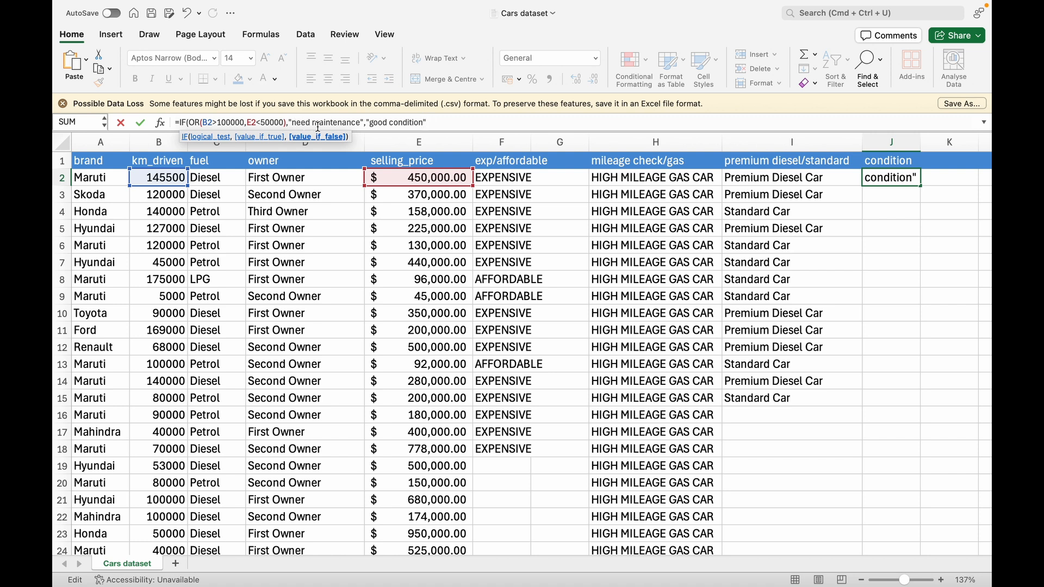
{"action": "key", "text": "Return"}
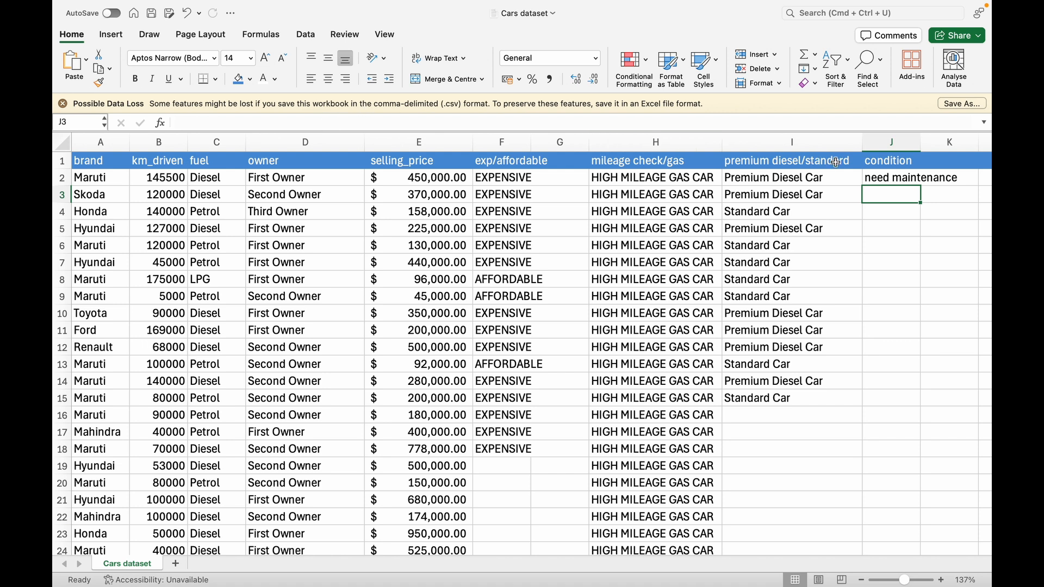
- Compare the J2 formula and its result with the kilometres driven in row 2
{"action": "left_click", "coordinate": [881, 175]}
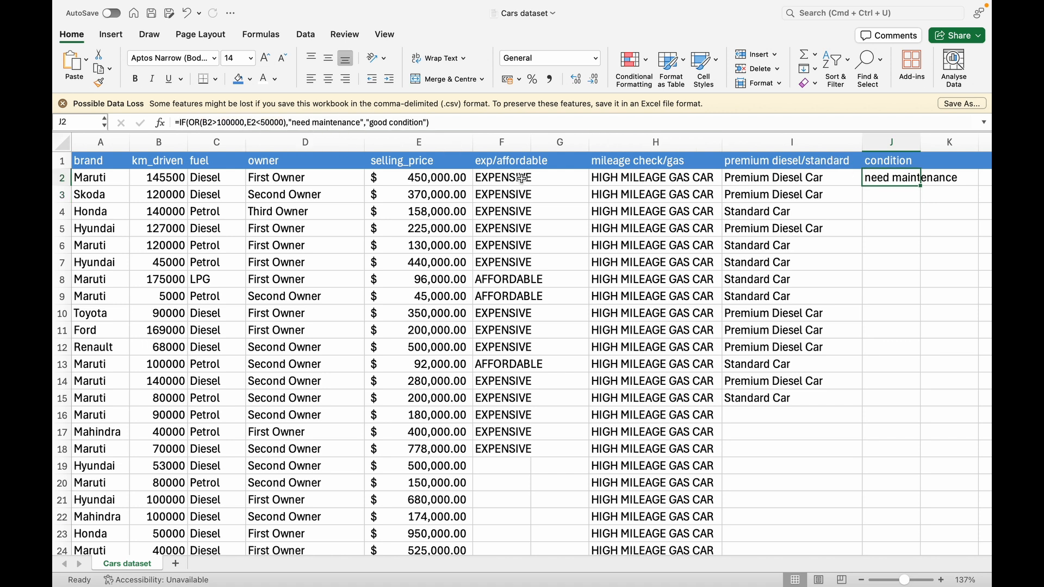
{"action": "left_click", "coordinate": [171, 179]}
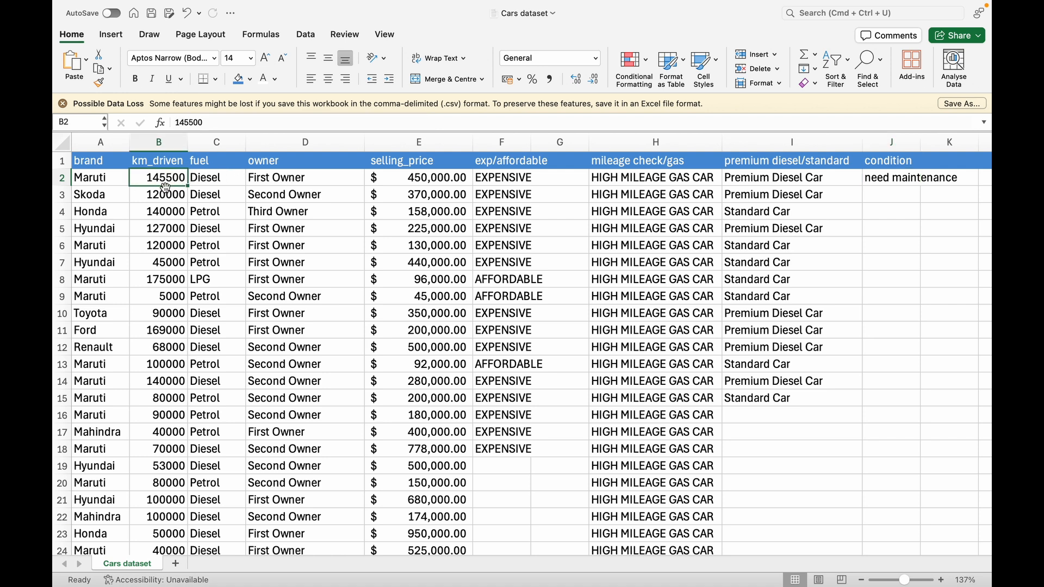
{"action": "left_click", "coordinate": [911, 177]}
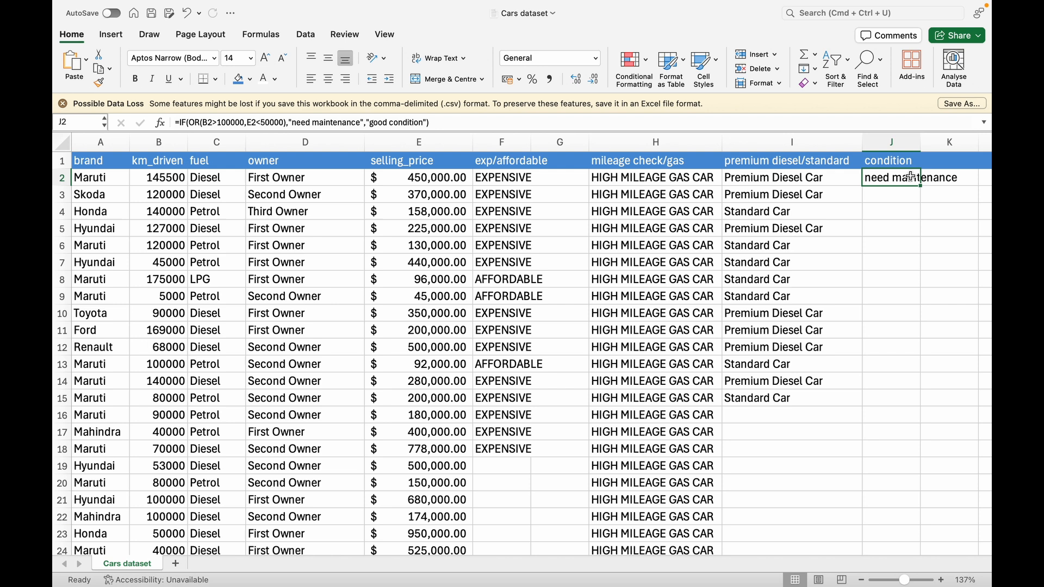
- Widen column J to fit its text and fill the J2 formula down through row 14
{"action": "left_click", "coordinate": [911, 136]}
{"action": "left_click_drag", "start_coordinate": [921, 143], "coordinate": [958, 144]}
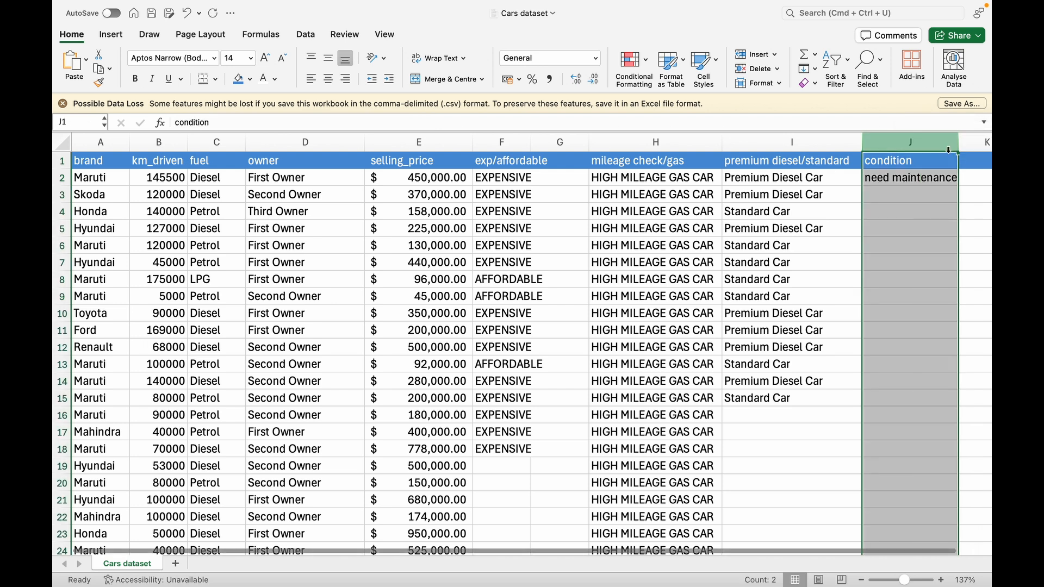
{"action": "left_click", "coordinate": [903, 181]}
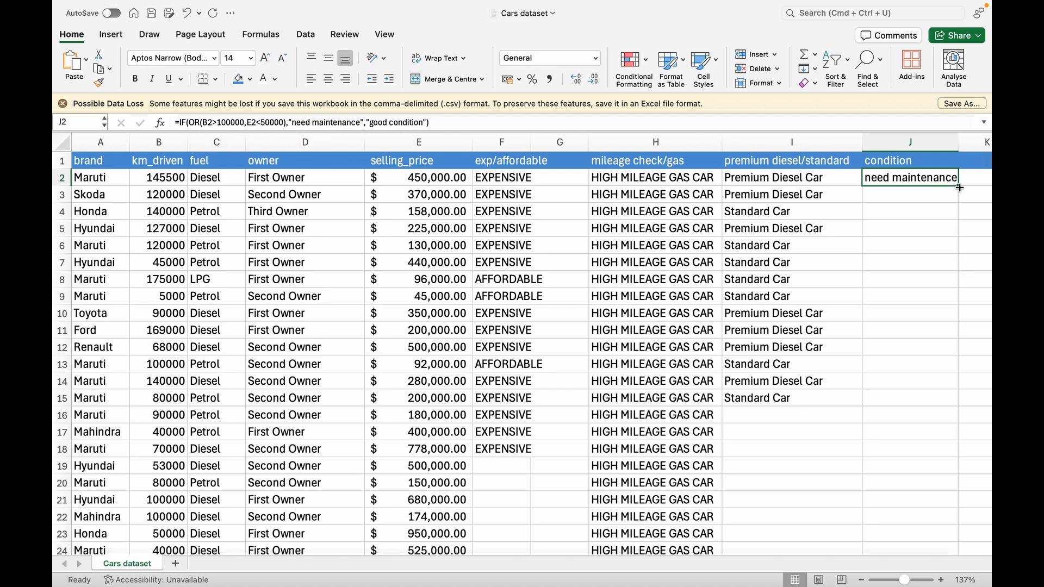
{"action": "left_click_drag", "start_coordinate": [955, 187], "coordinate": [966, 383]}
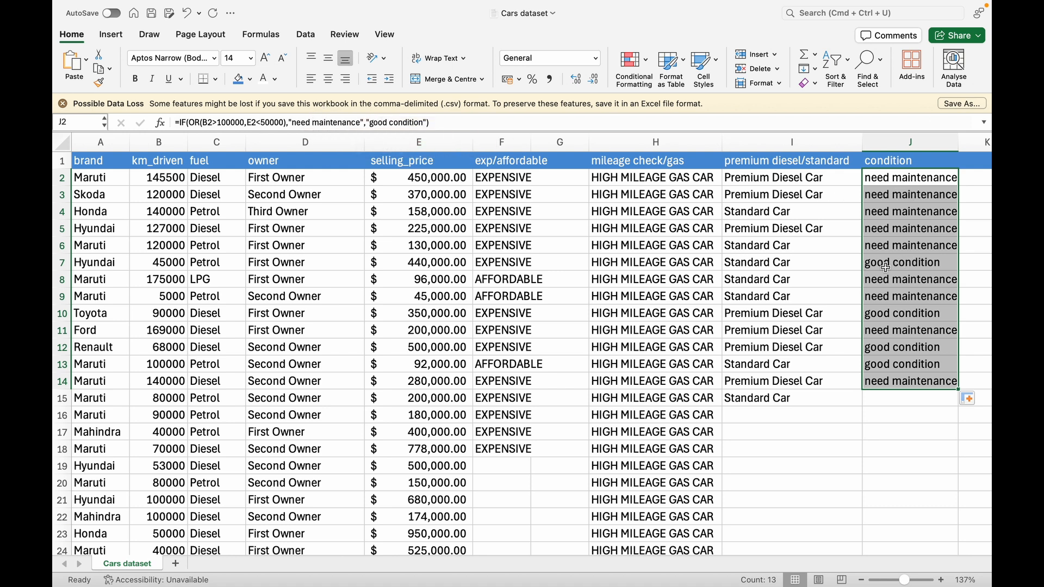
- Check the "good condition" results in rows 7 and 10 against the condition formula and the car data
{"action": "left_click", "coordinate": [62, 262]}
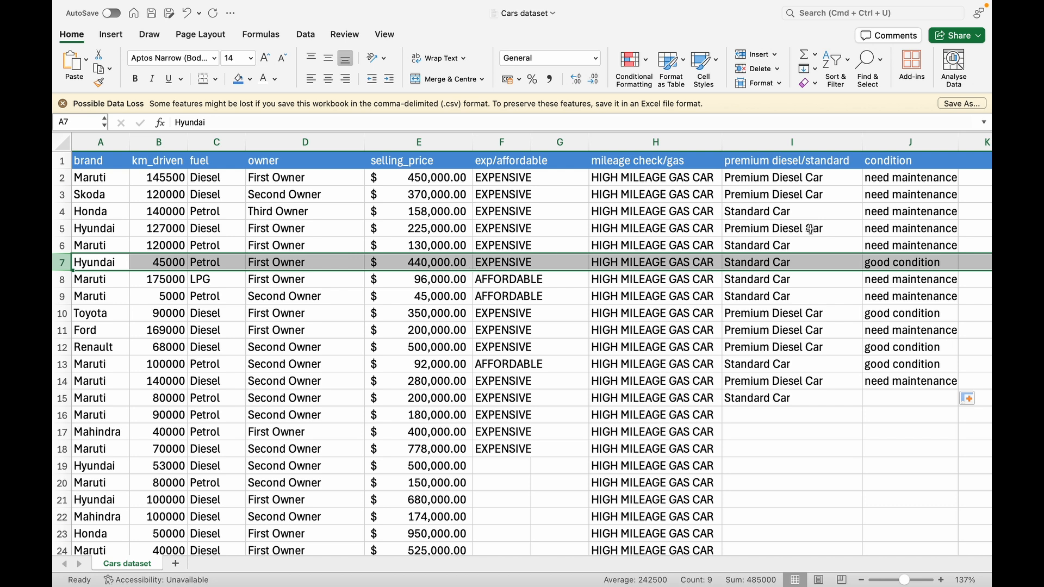
{"action": "left_click", "coordinate": [904, 264]}
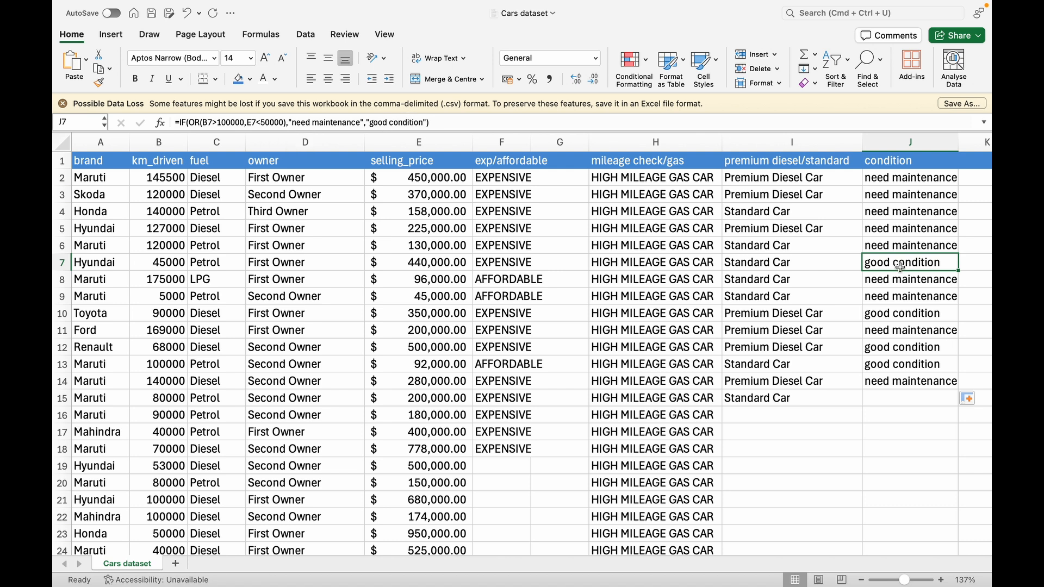
{"action": "left_click", "coordinate": [909, 314]}
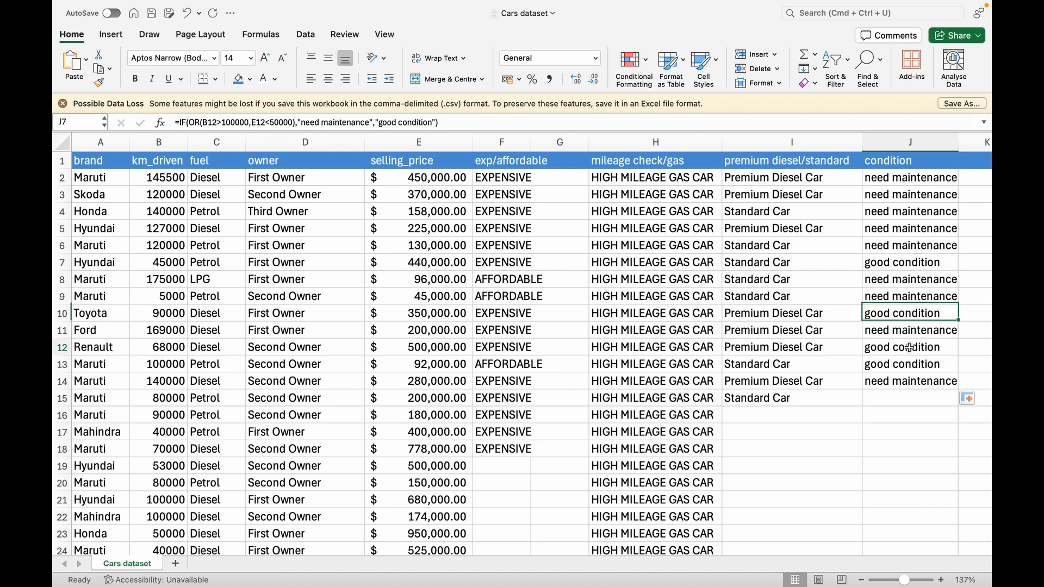
- Compare the J12 condition formula and its result with the car data in row 12
{"action": "left_click", "coordinate": [910, 348]}
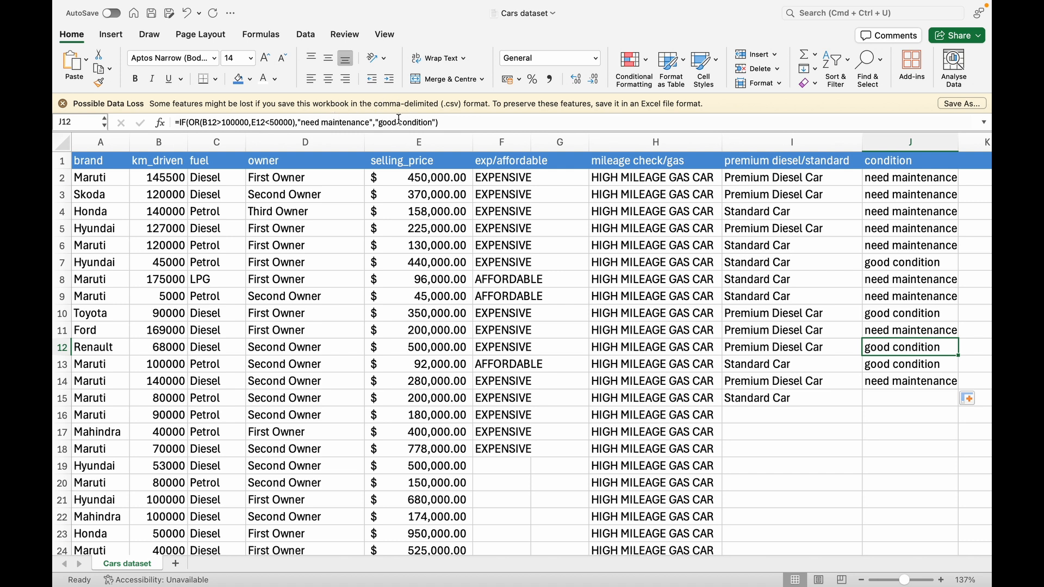
{"action": "left_click", "coordinate": [61, 347]}
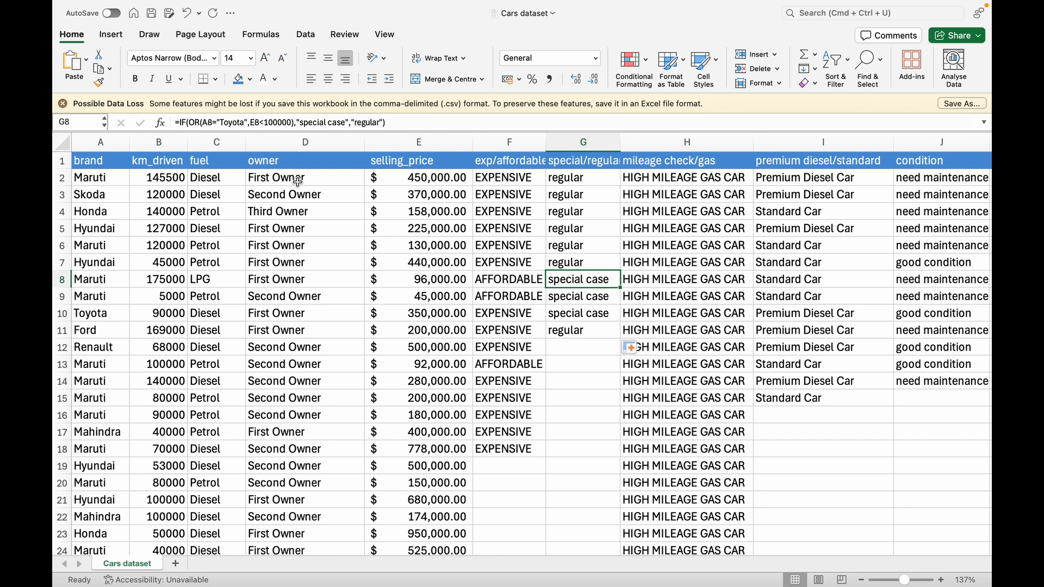
- Examine the owner column's values for first, second and third owners
{"action": "left_click", "coordinate": [288, 156]}
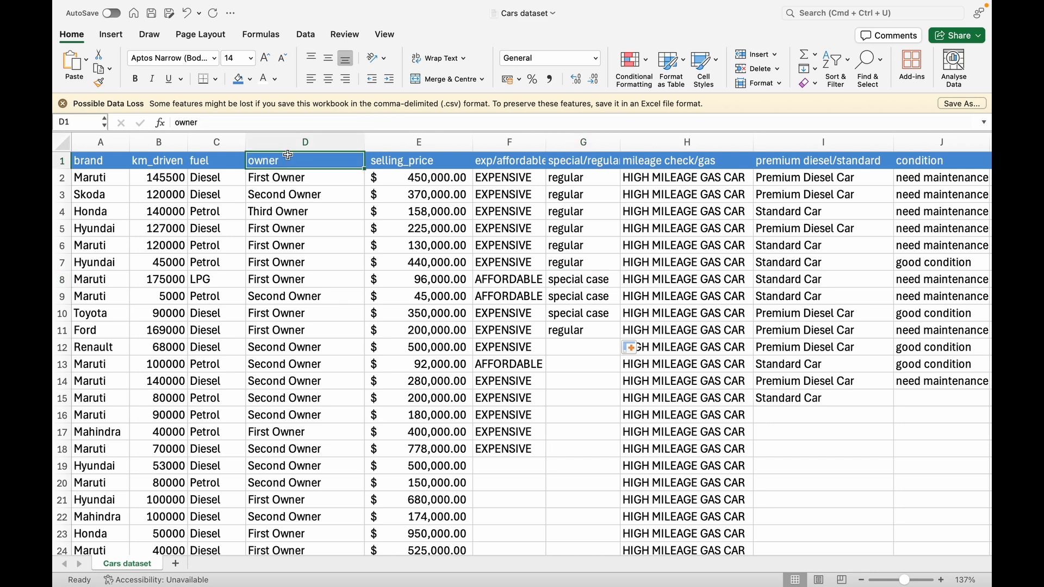
{"action": "left_click", "coordinate": [288, 192]}
{"action": "left_click", "coordinate": [288, 176]}
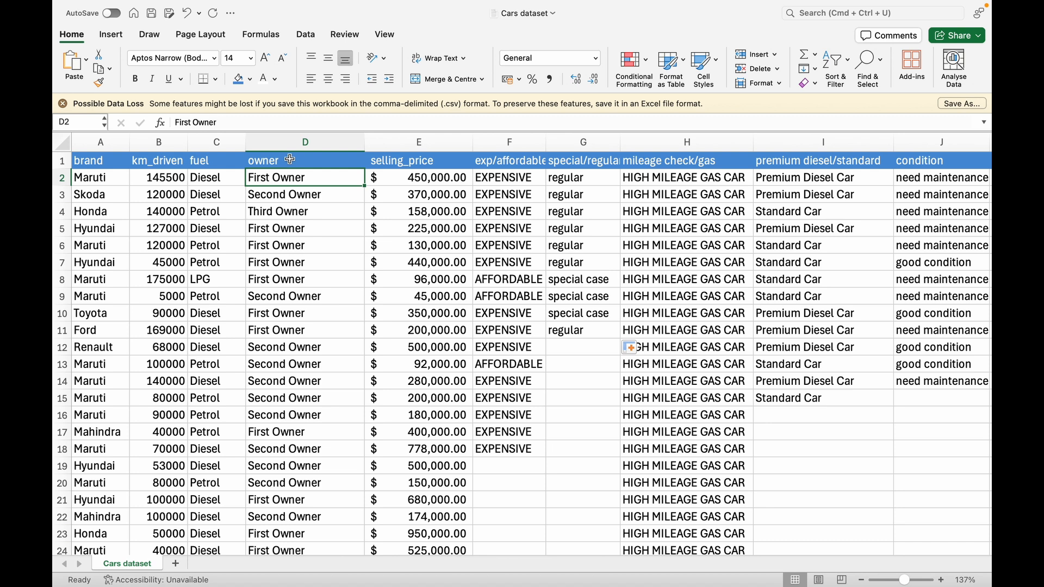
{"action": "left_click", "coordinate": [290, 160]}
{"action": "key", "text": "super+shift+Down"}
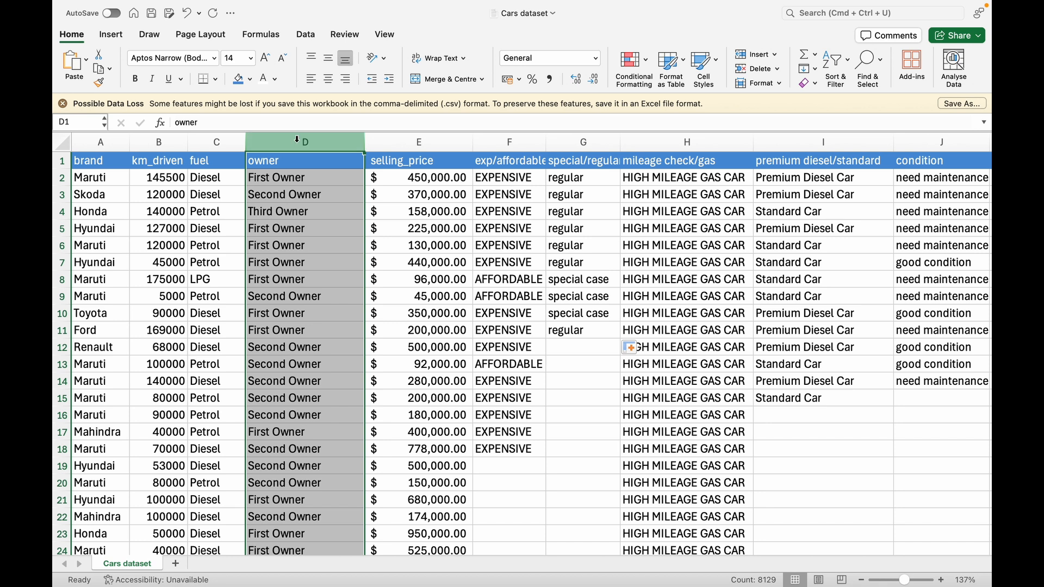
{"action": "left_click", "coordinate": [279, 179]}
{"action": "left_click", "coordinate": [281, 195]}
{"action": "left_click", "coordinate": [281, 214]}
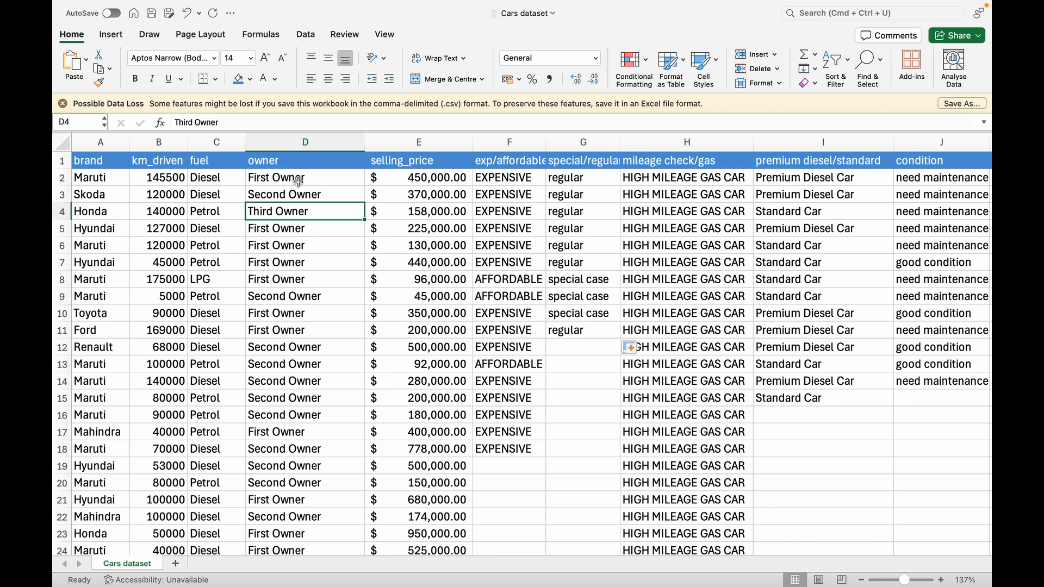
{"action": "left_click", "coordinate": [298, 145]}
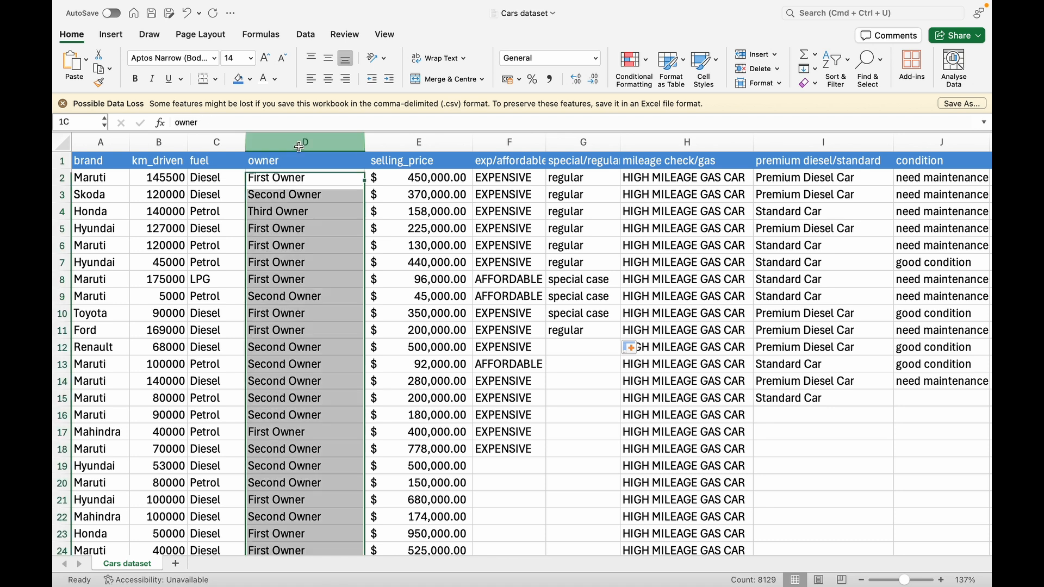
{"action": "left_click", "coordinate": [298, 179]}
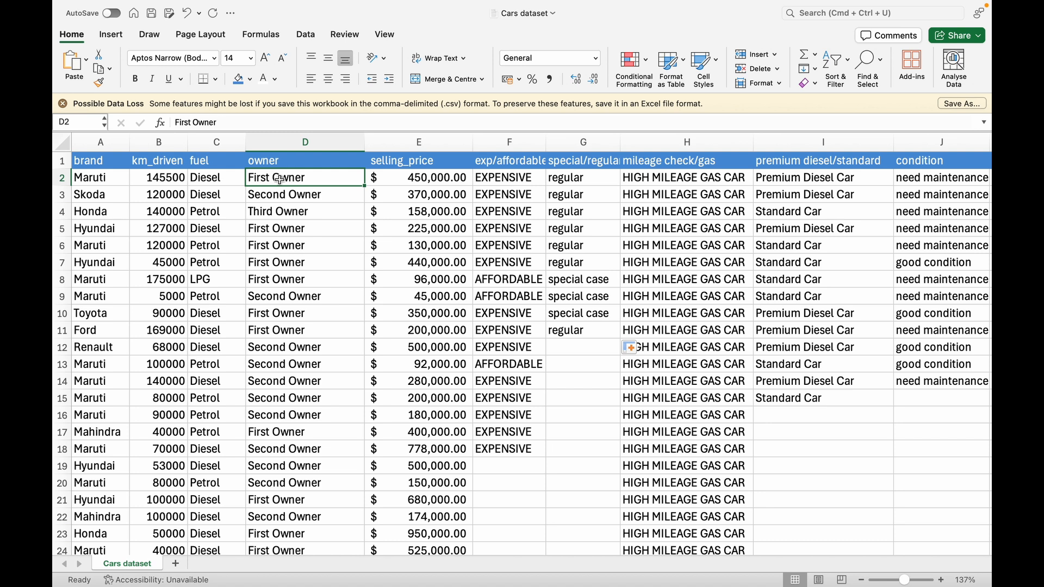
- Add the header "sold out" in K1, beside the condition column
{"action": "scroll", "coordinate": [279, 179], "scroll_direction": "right", "scroll_amount": 3}
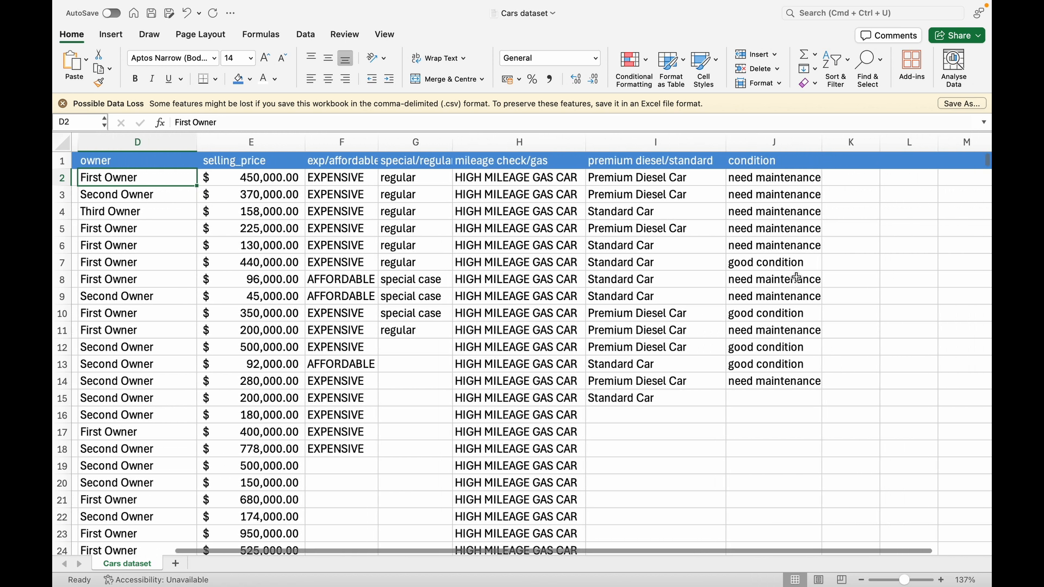
{"action": "left_click", "coordinate": [856, 162]}
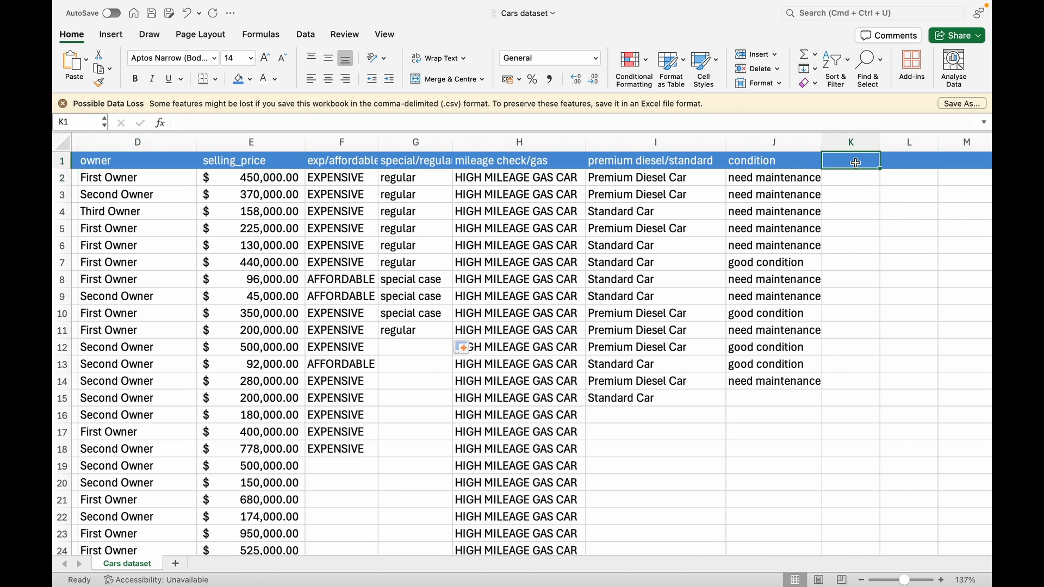
{"action": "type", "text": "sola"}
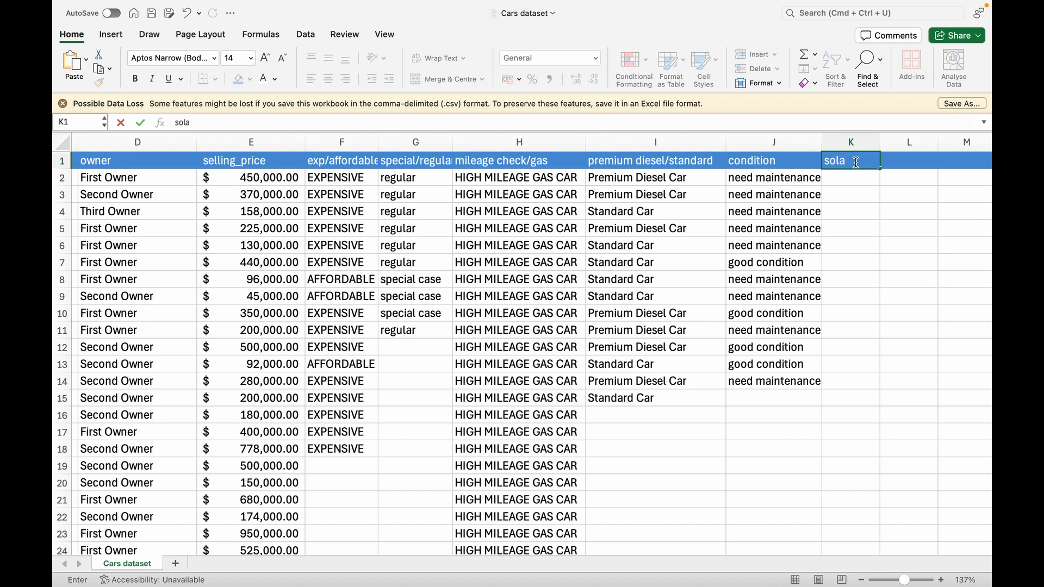
{"action": "key", "text": "BackSpace"}
{"action": "type", "text": "d out"}
{"action": "key", "text": "Return"}
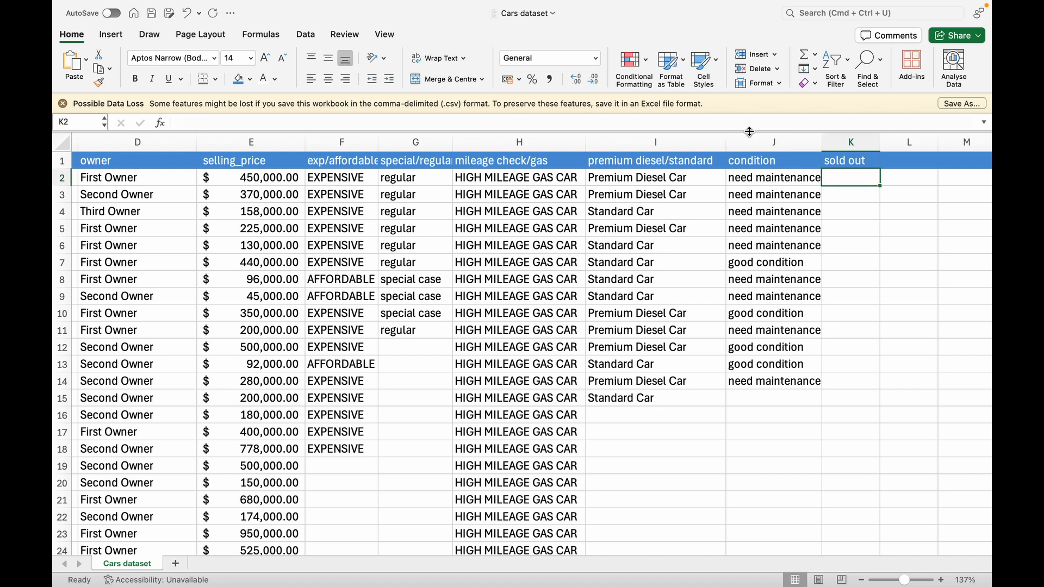
- Begin an IF formula in K2 with a nested NOT test that refers to owner cell D2
{"action": "type", "text": "="}
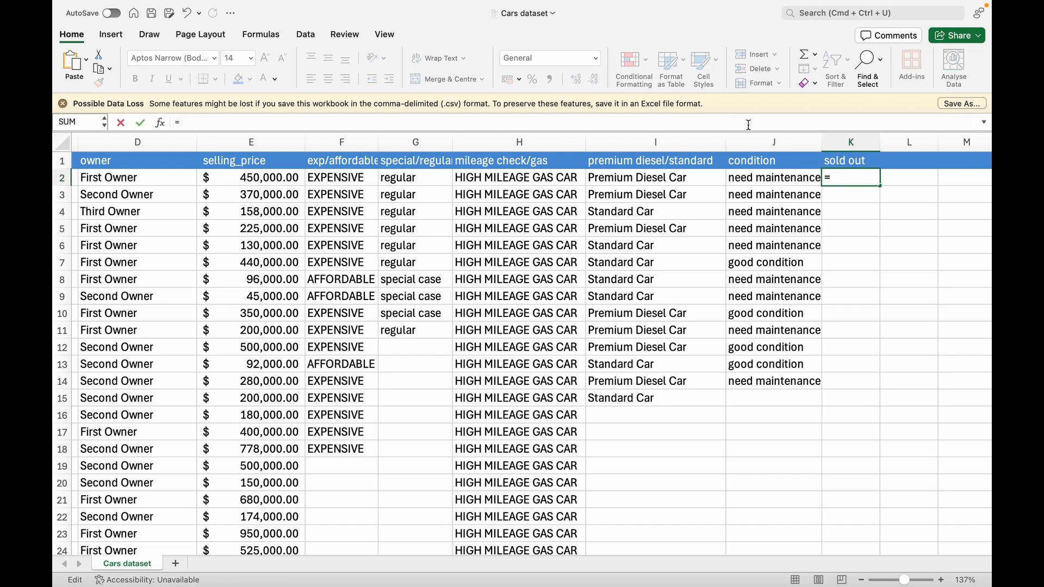
{"action": "type", "text": "IF"}
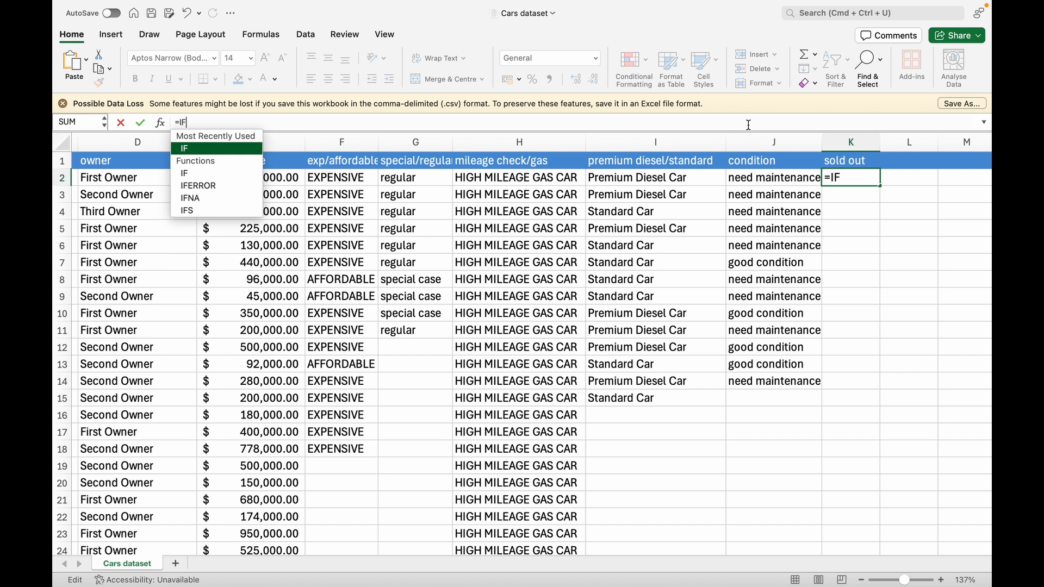
{"action": "type", "text": "("}
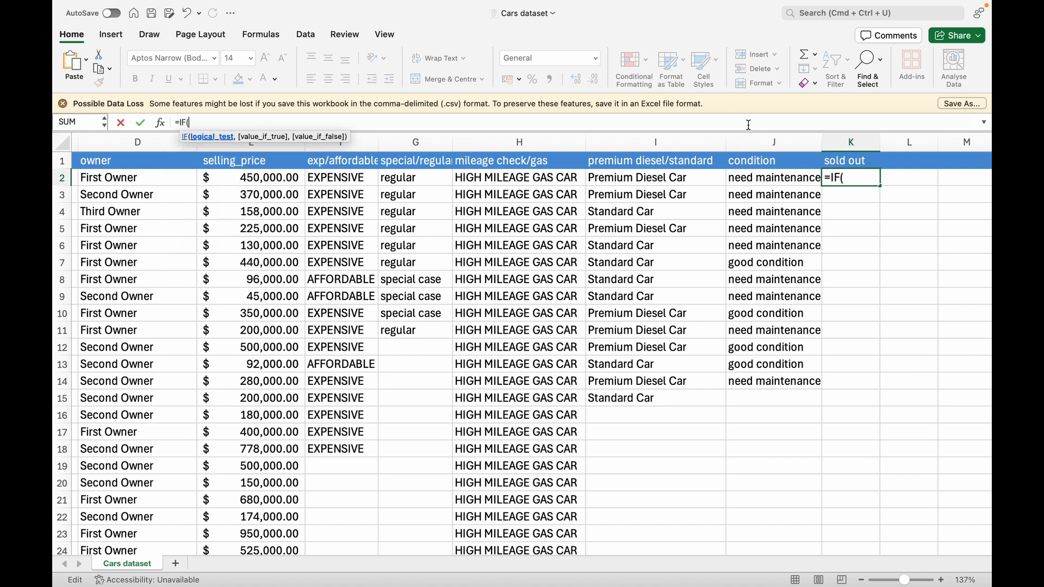
{"action": "type", "text": "NOT("}
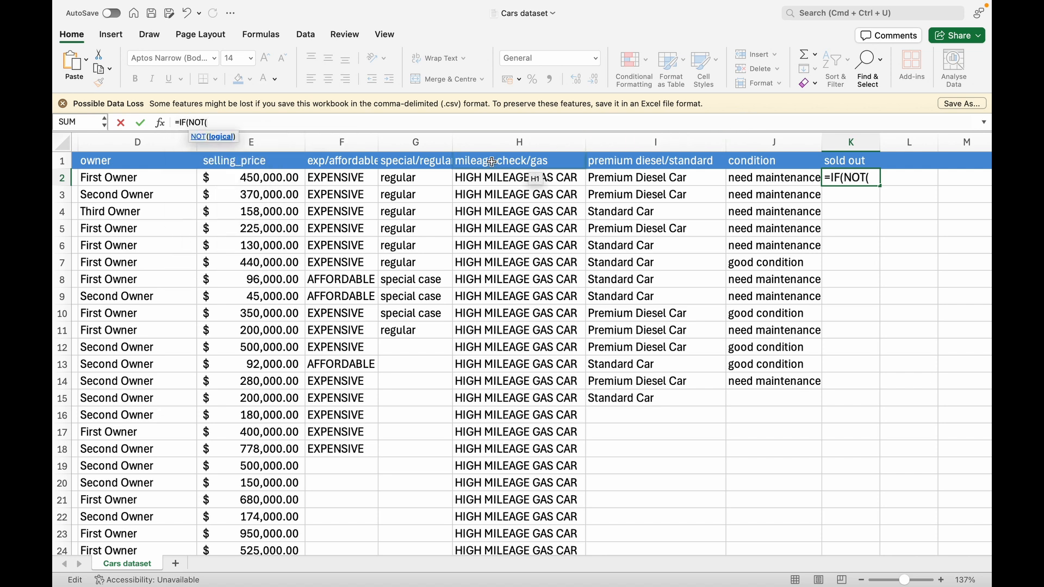
{"action": "scroll", "coordinate": [334, 205], "scroll_direction": "left", "scroll_amount": 4}
{"action": "left_click", "coordinate": [261, 178]}
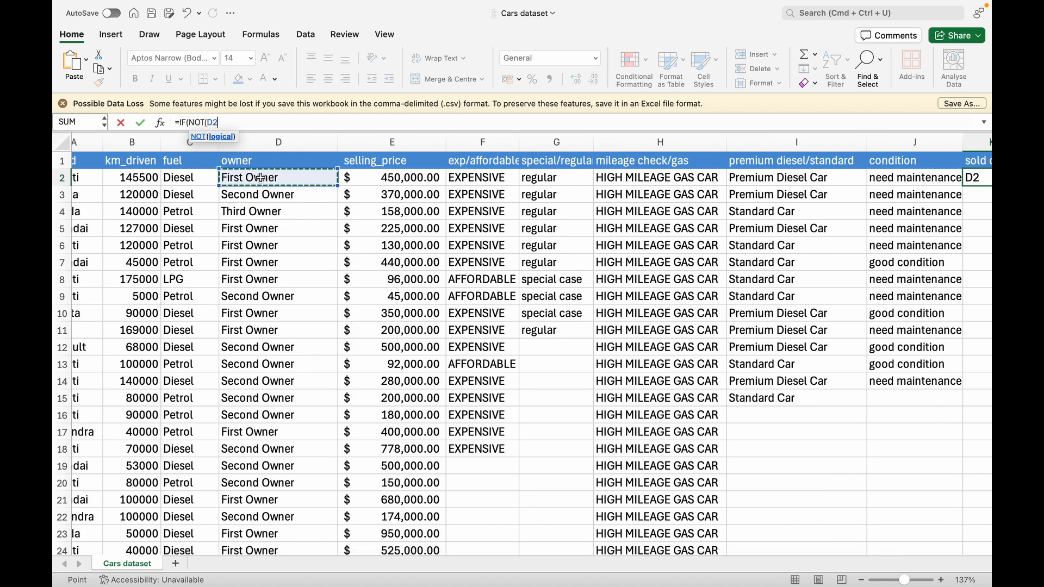
- Complete the NOT condition in K2 as D2="First Owner" and close its parenthesis
{"action": "type", "text": "=\""}
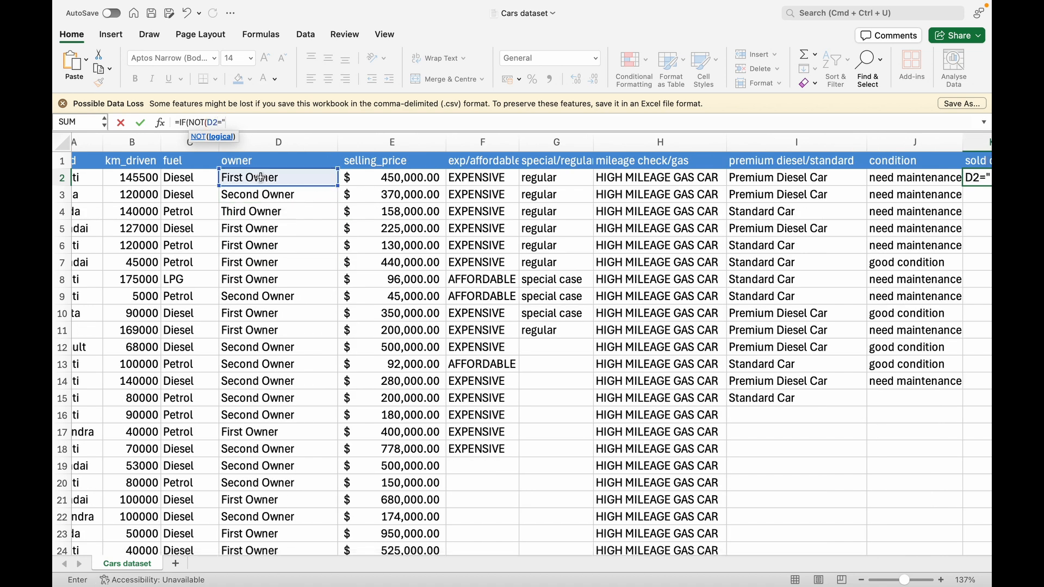
{"action": "type", "text": "First Owner\""}
{"action": "left_click", "coordinate": [195, 121]}
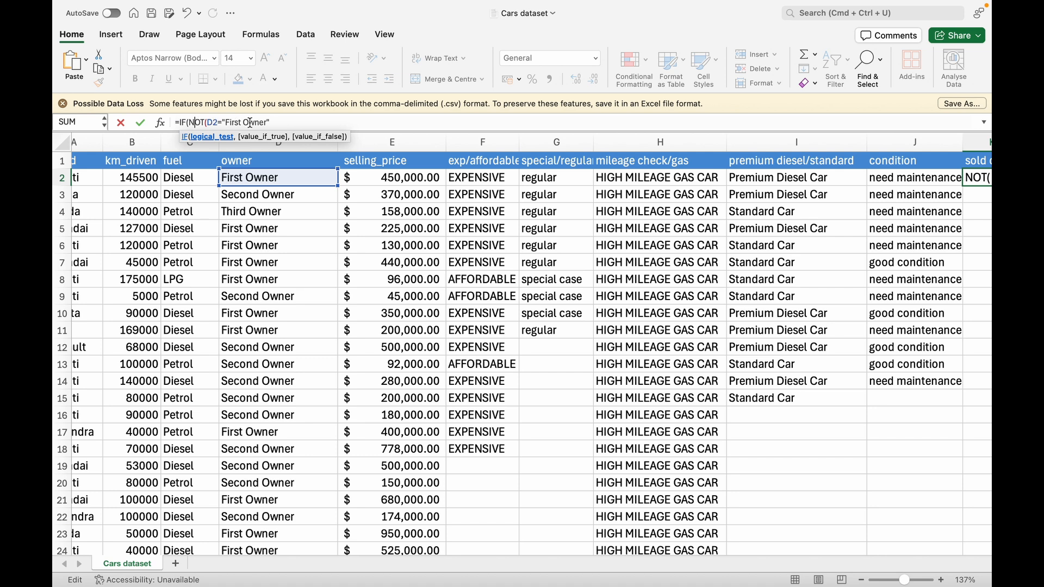
{"action": "left_click", "coordinate": [272, 123]}
{"action": "type", "text": ")"}
{"action": "left_click_drag", "start_coordinate": [190, 122], "coordinate": [277, 122]}
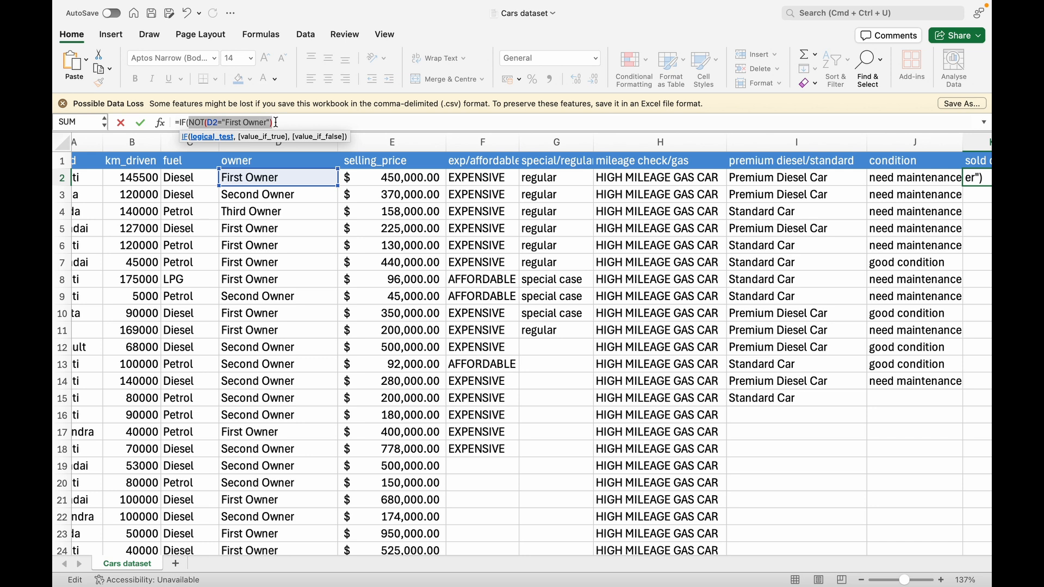
{"action": "left_click", "coordinate": [276, 122]}
- Give the K2 formula the results "sold" if true and "available" if false, and commit it
{"action": "type", "text": ","}
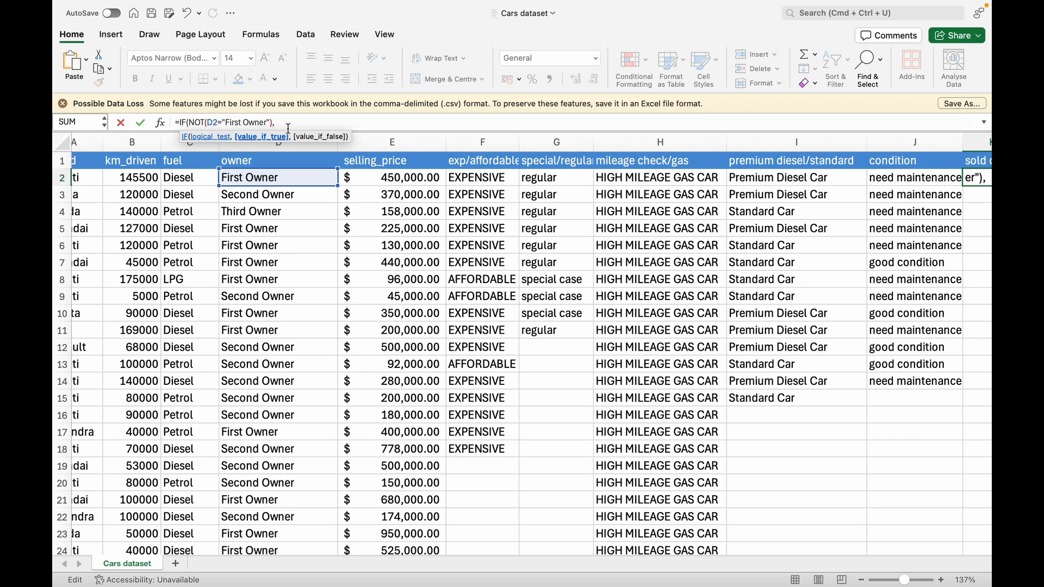
{"action": "type", "text": "\"sold\","}
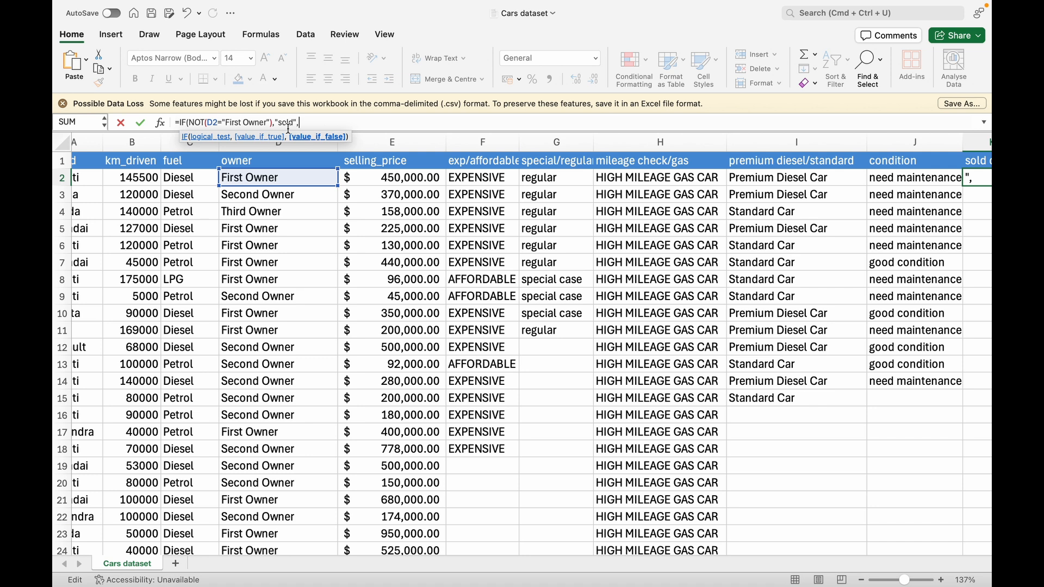
{"action": "type", "text": " \"available\")"}
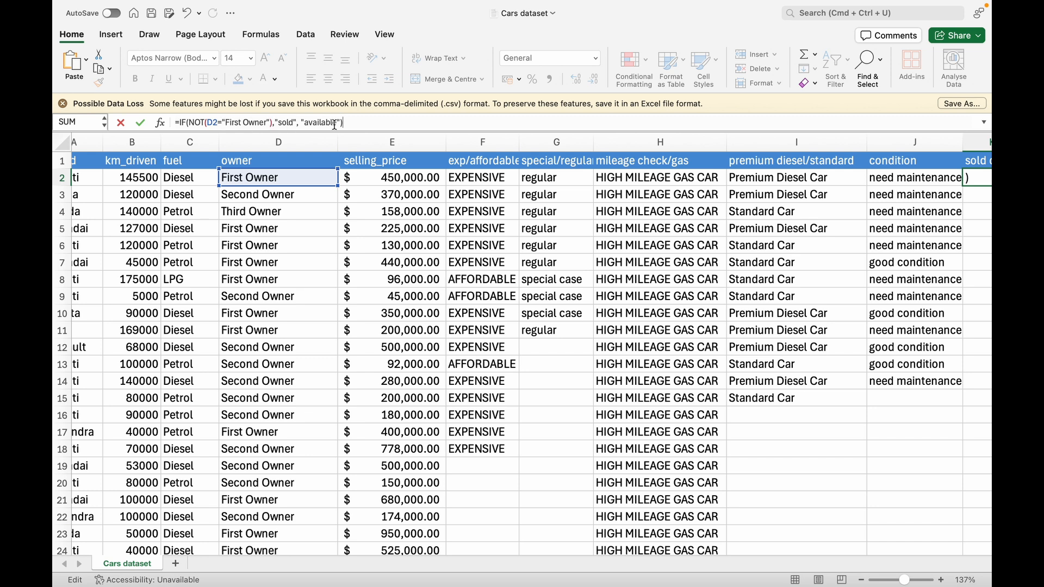
{"action": "left_click", "coordinate": [271, 178]}
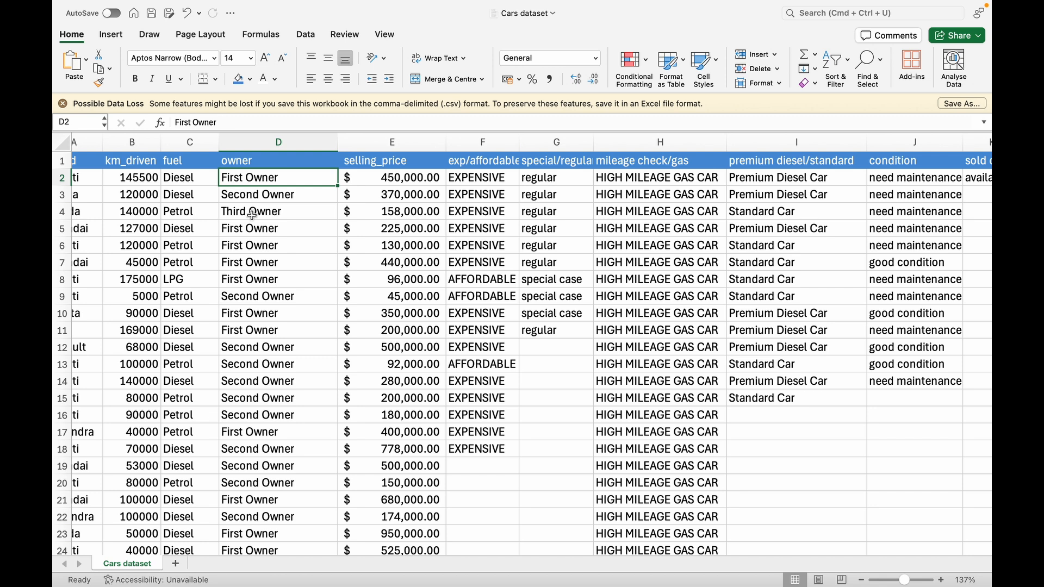
{"action": "scroll", "coordinate": [251, 212], "scroll_direction": "right", "scroll_amount": 5}
{"action": "left_click", "coordinate": [835, 180]}
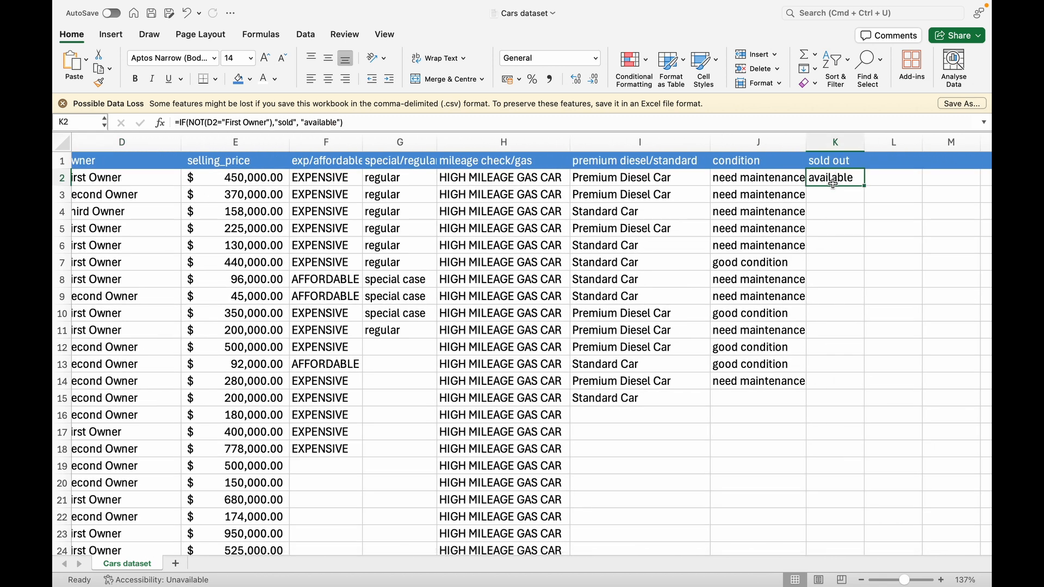
{"action": "left_click_drag", "start_coordinate": [834, 187], "coordinate": [834, 194]}
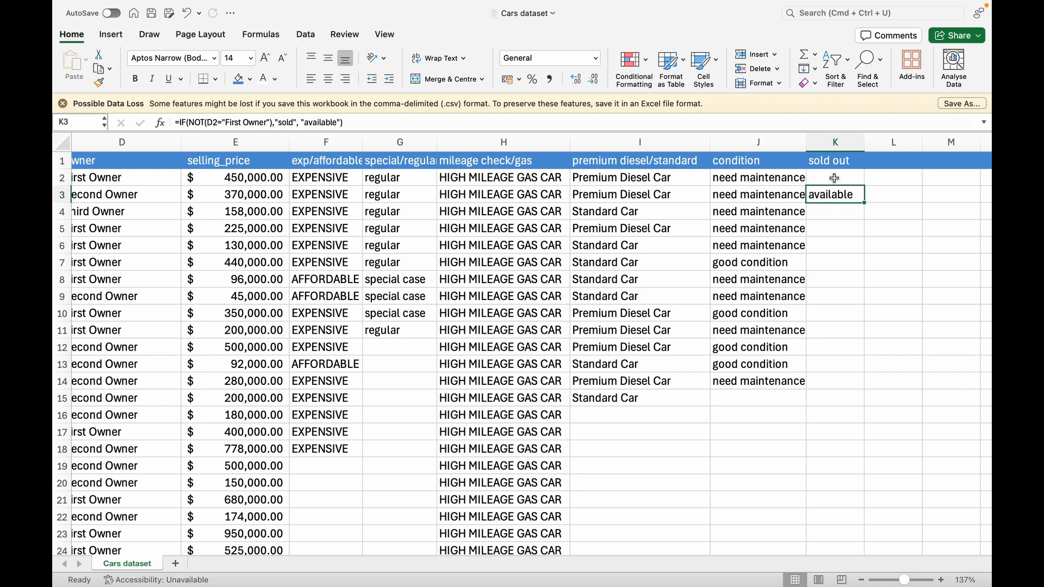
{"action": "key", "text": "super+z"}
- Fill the K2 formula down the sold out column through row 9
{"action": "scroll", "coordinate": [642, 208], "scroll_direction": "left", "scroll_amount": 3}
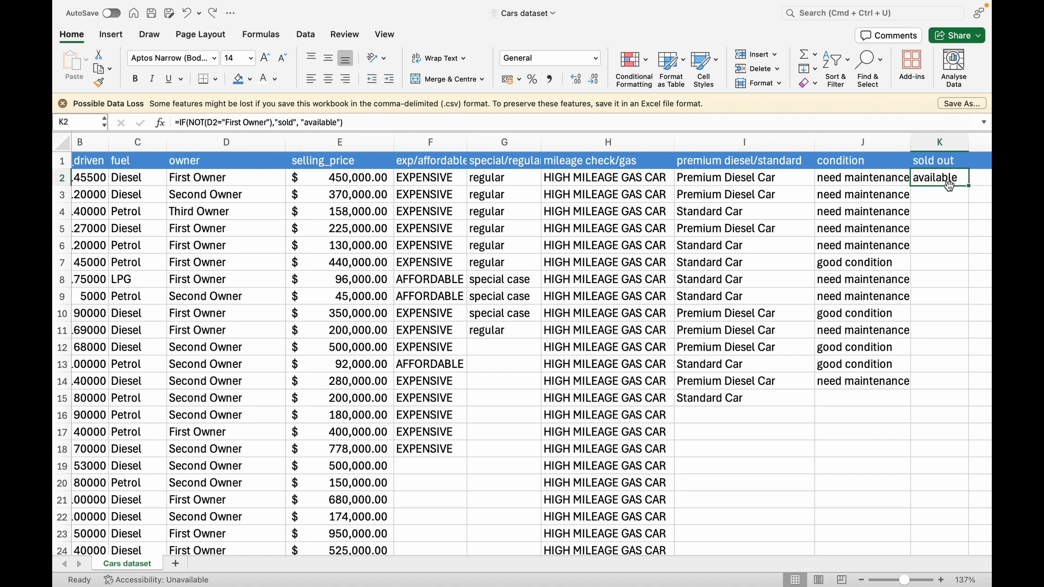
{"action": "left_click", "coordinate": [965, 222]}
{"action": "left_click", "coordinate": [958, 184]}
{"action": "left_click_drag", "start_coordinate": [969, 189], "coordinate": [977, 309]}
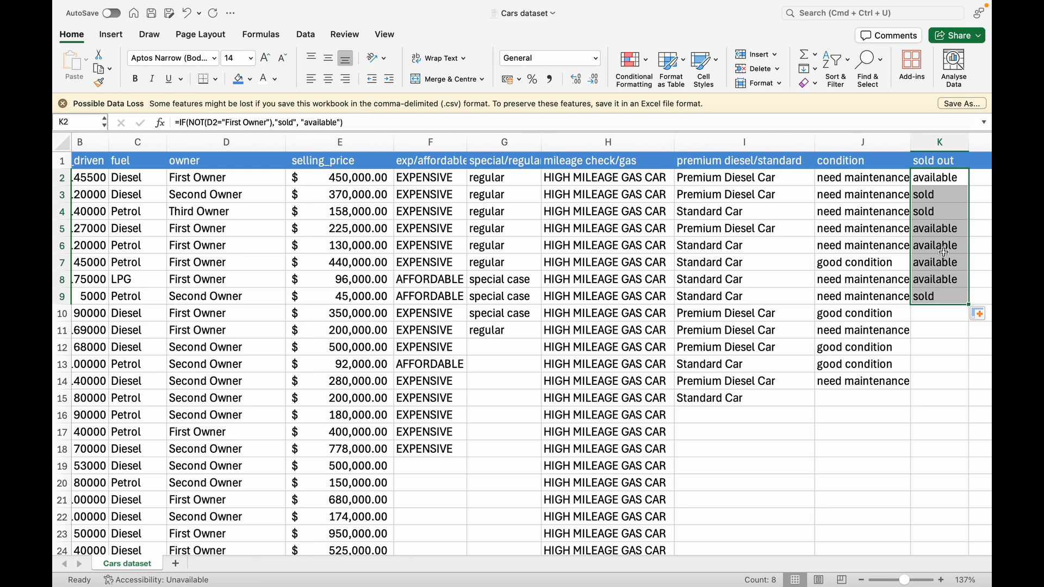
{"action": "left_click", "coordinate": [895, 429]}
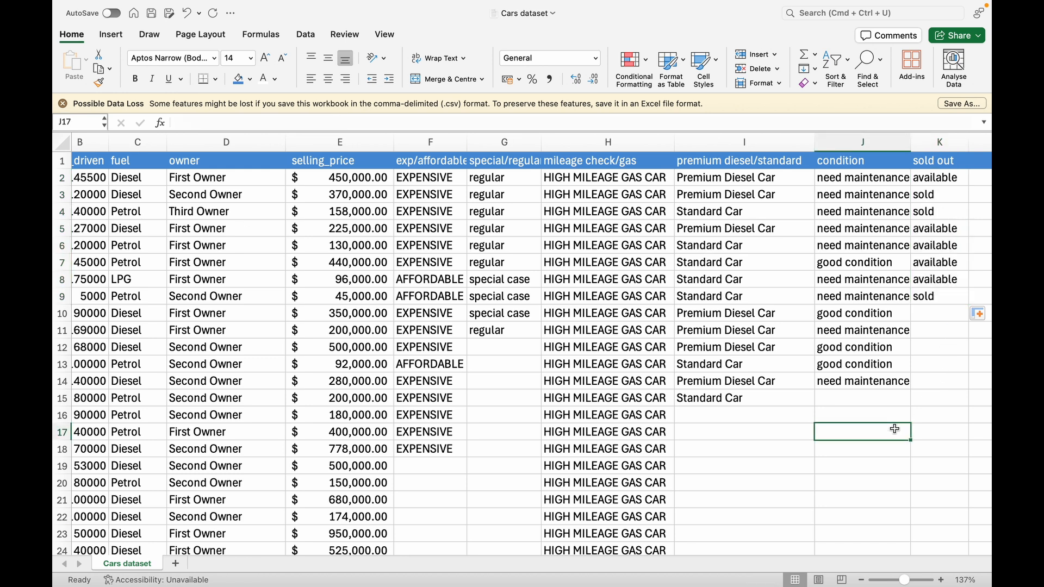
{"action": "scroll", "coordinate": [895, 429], "scroll_direction": "right", "scroll_amount": 2}
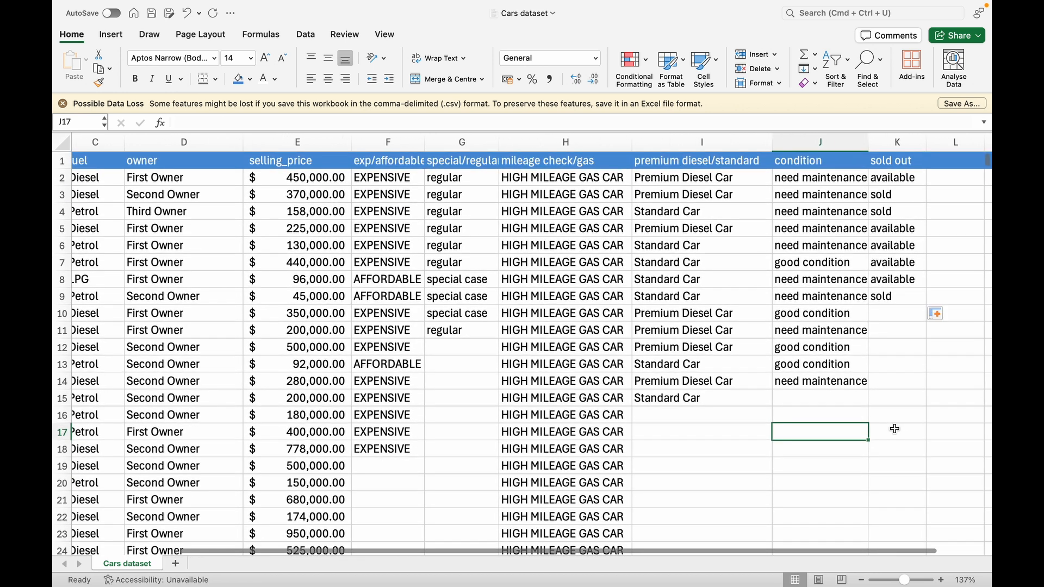